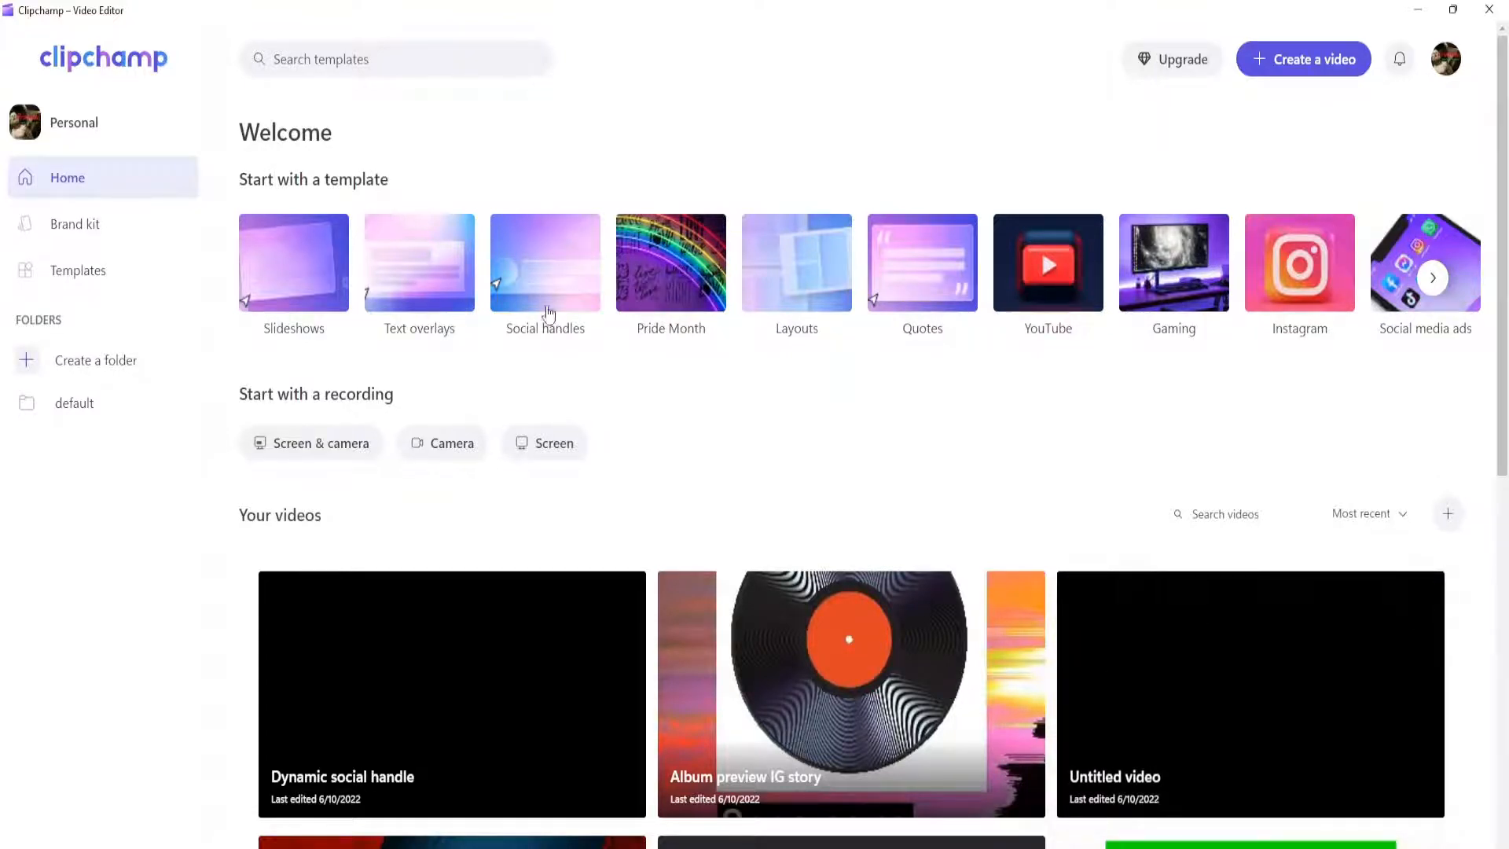
# Step: Create a project from the "Dynamic social handle" template in the Social handles category
pyautogui.click(548, 279)
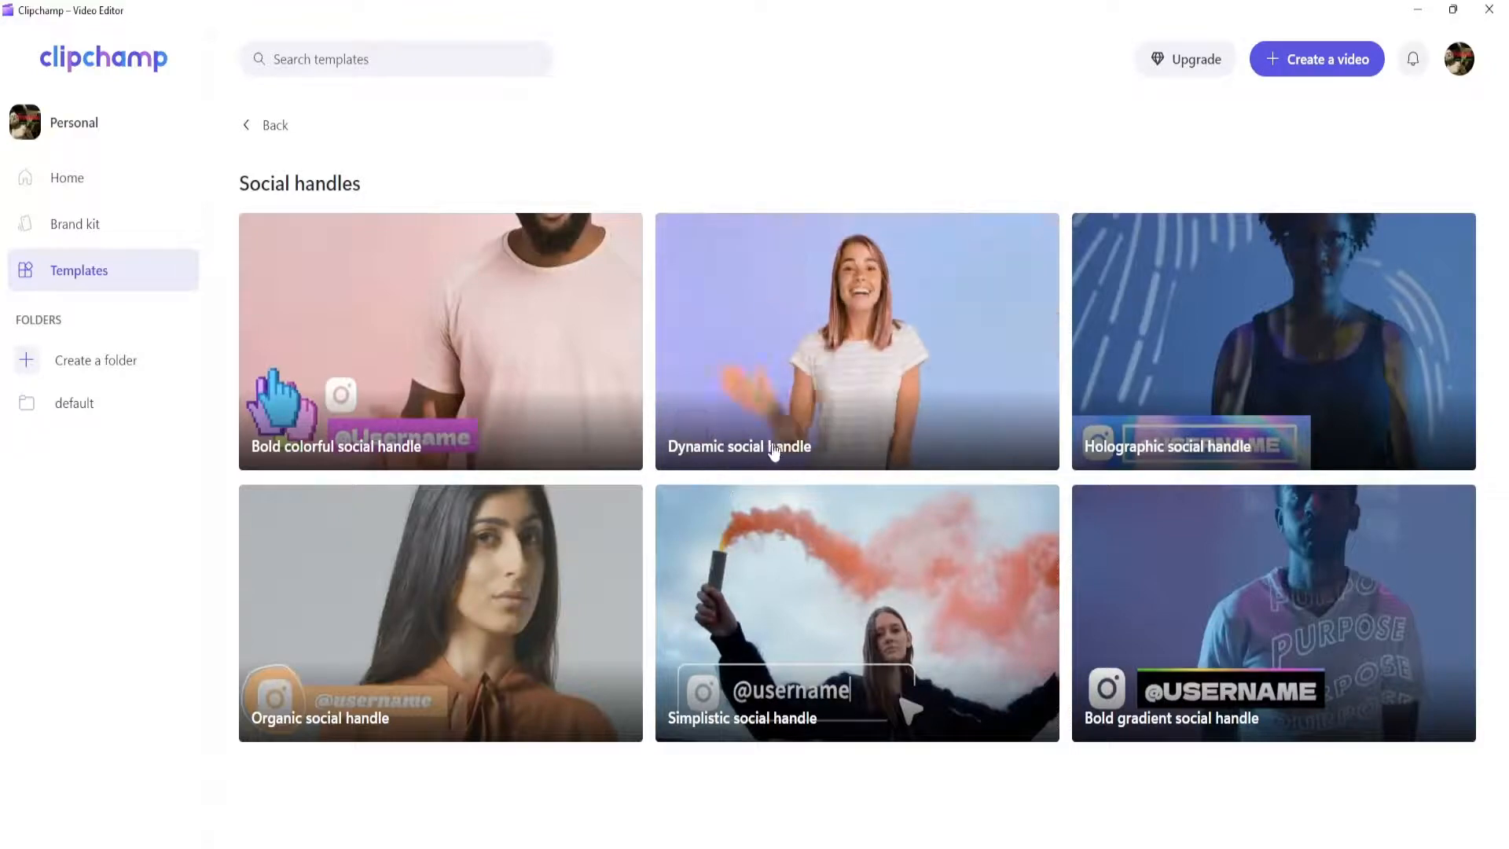
pyautogui.click(835, 423)
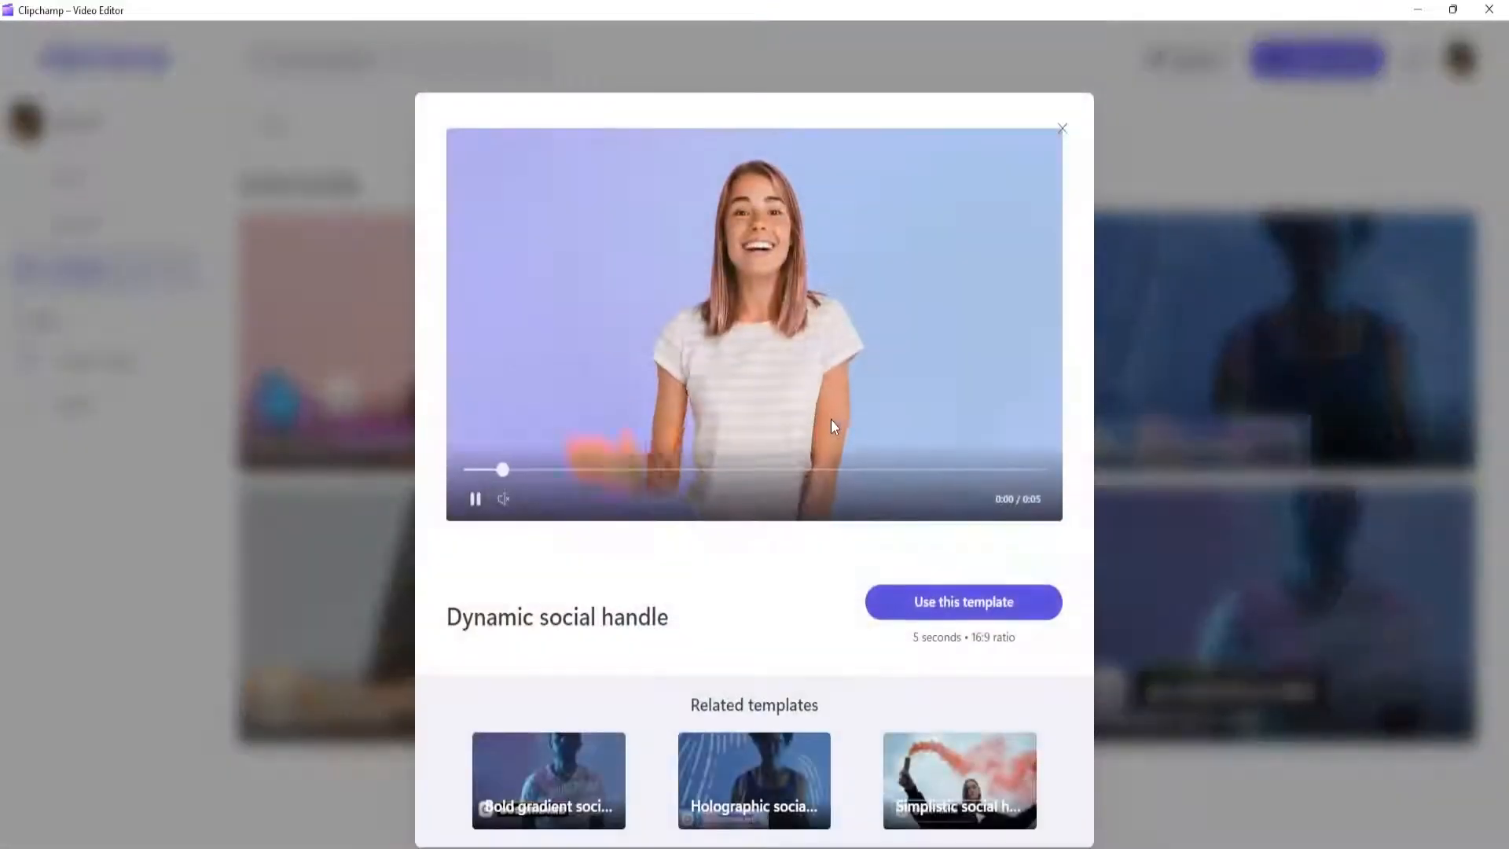
pyautogui.click(927, 609)
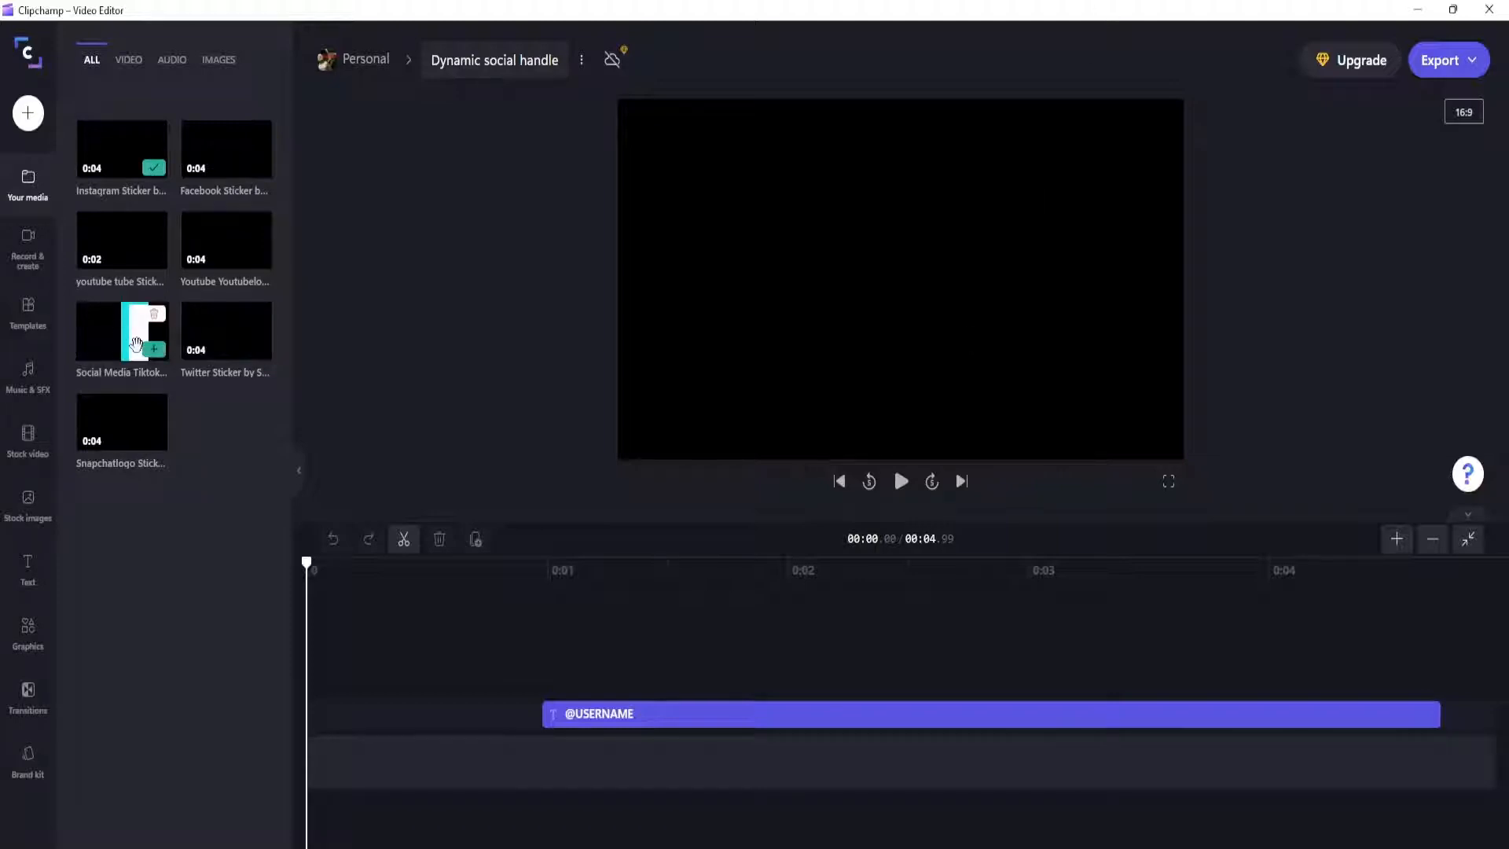
# Step: Add the Youtube Youtubelogo sticker to the timeline and delete the Instagram sticker clip
pyautogui.moveTo(143, 229)
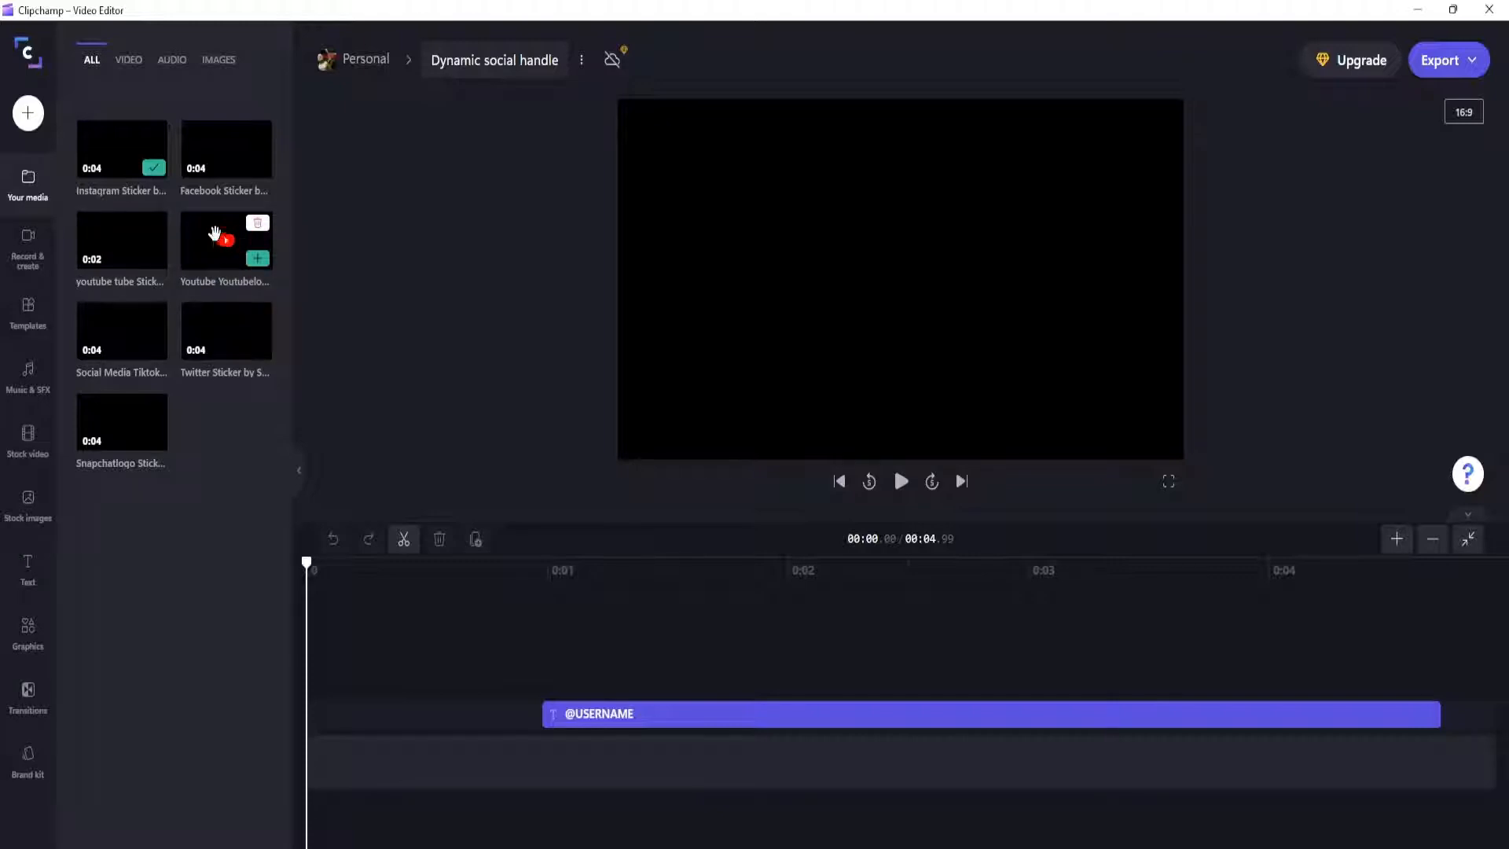
pyautogui.click(257, 261)
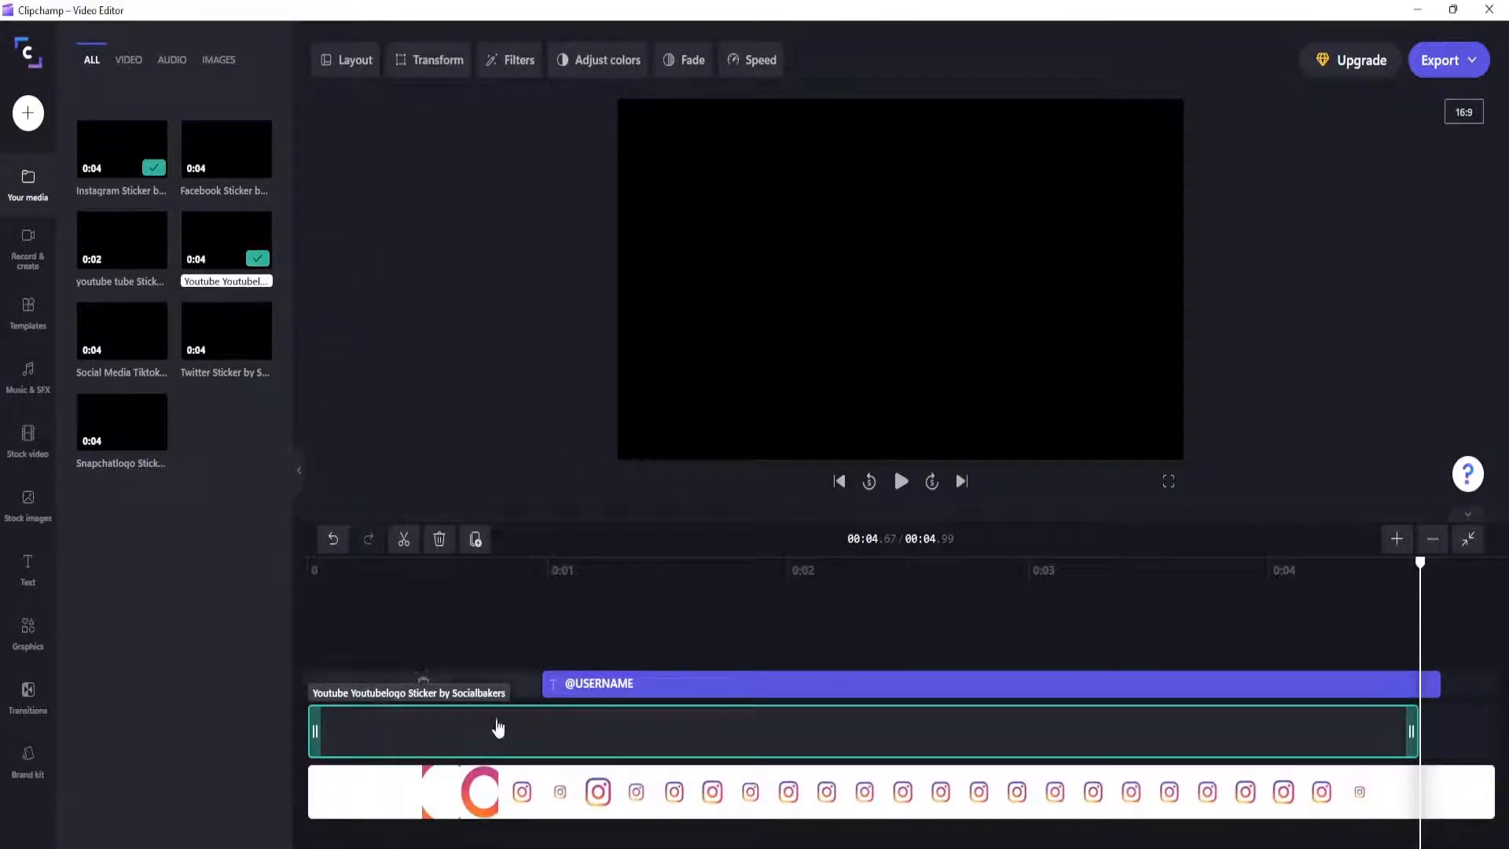
pyautogui.click(658, 798)
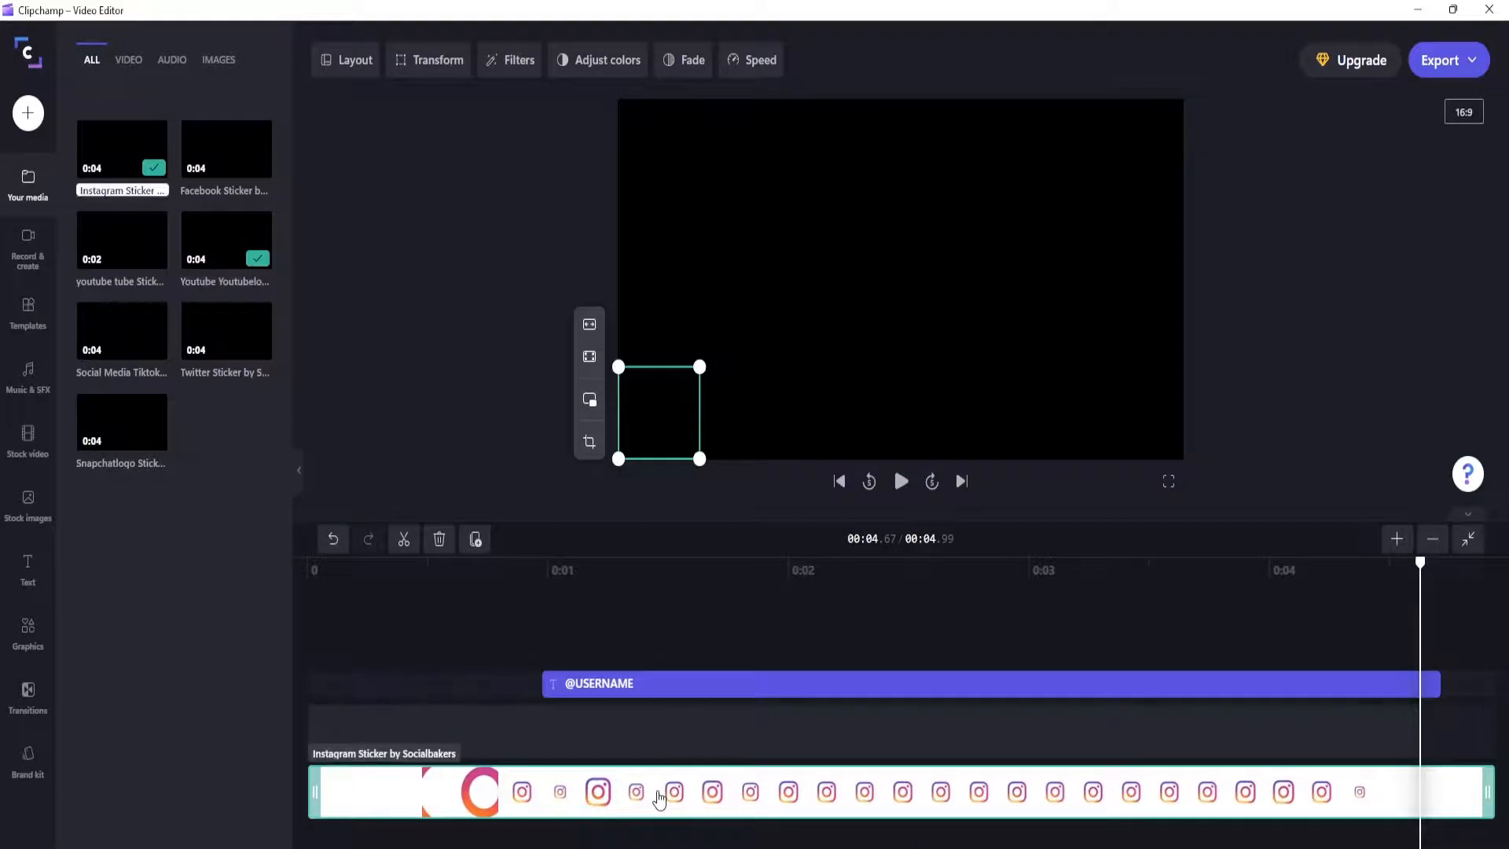
pyautogui.press('Delete')
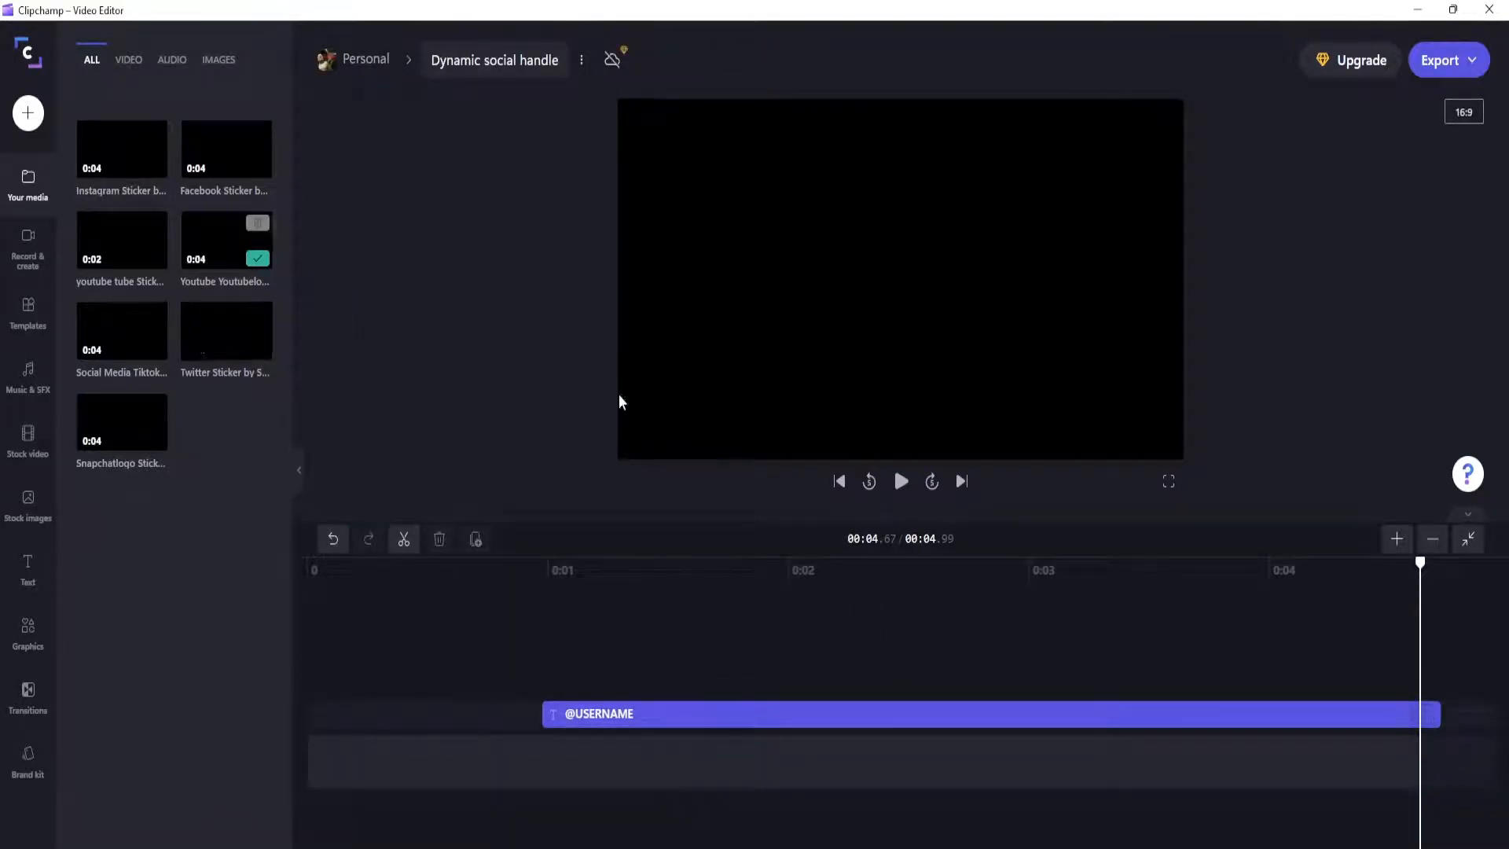
pyautogui.click(840, 481)
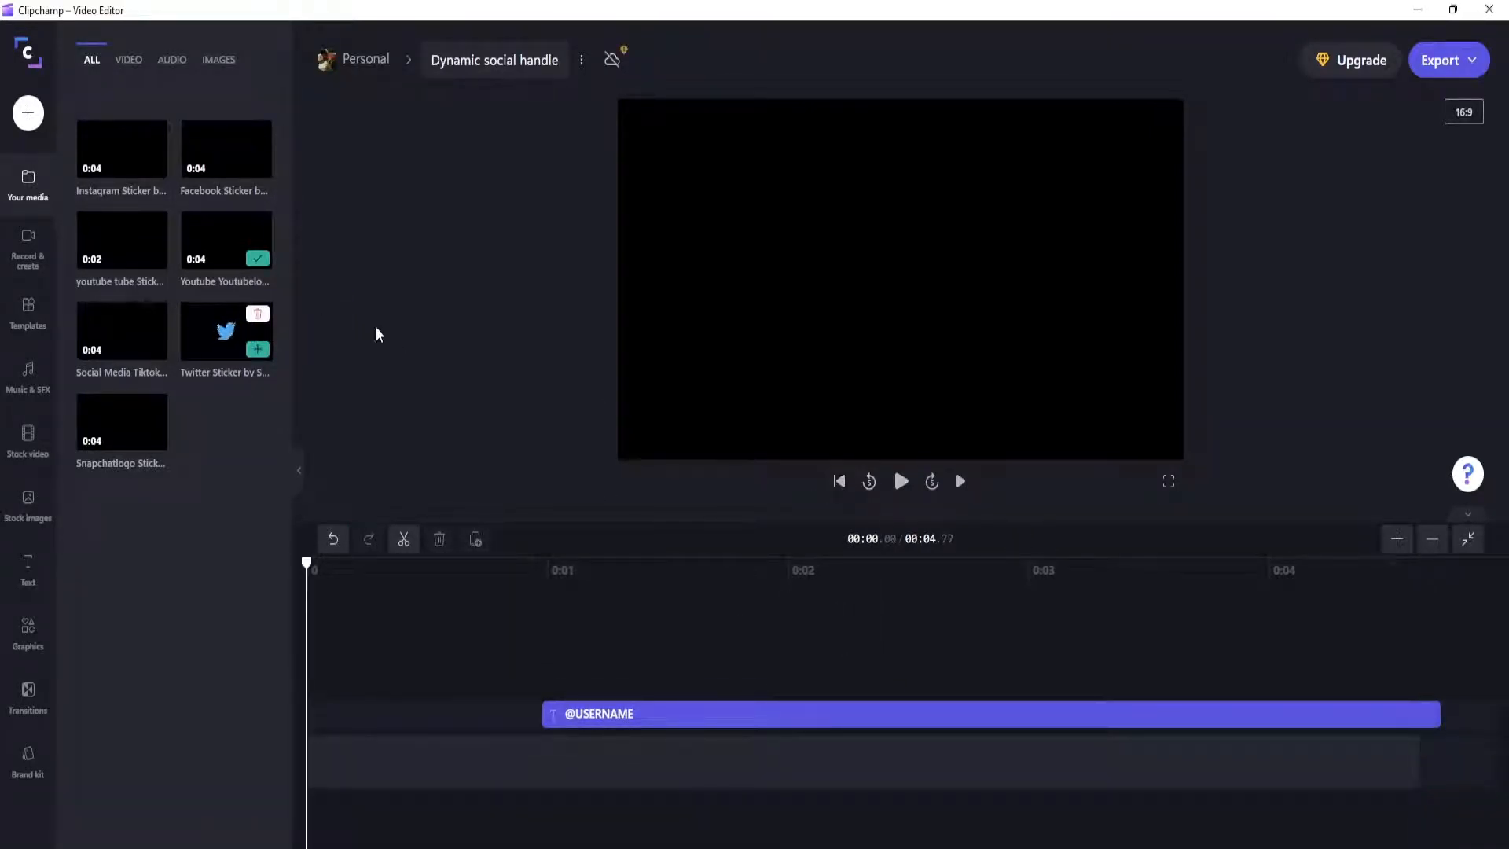
# Step: Add a second copy of the Youtube Youtubelogo sticker and preview the video from the start
pyautogui.click(257, 261)
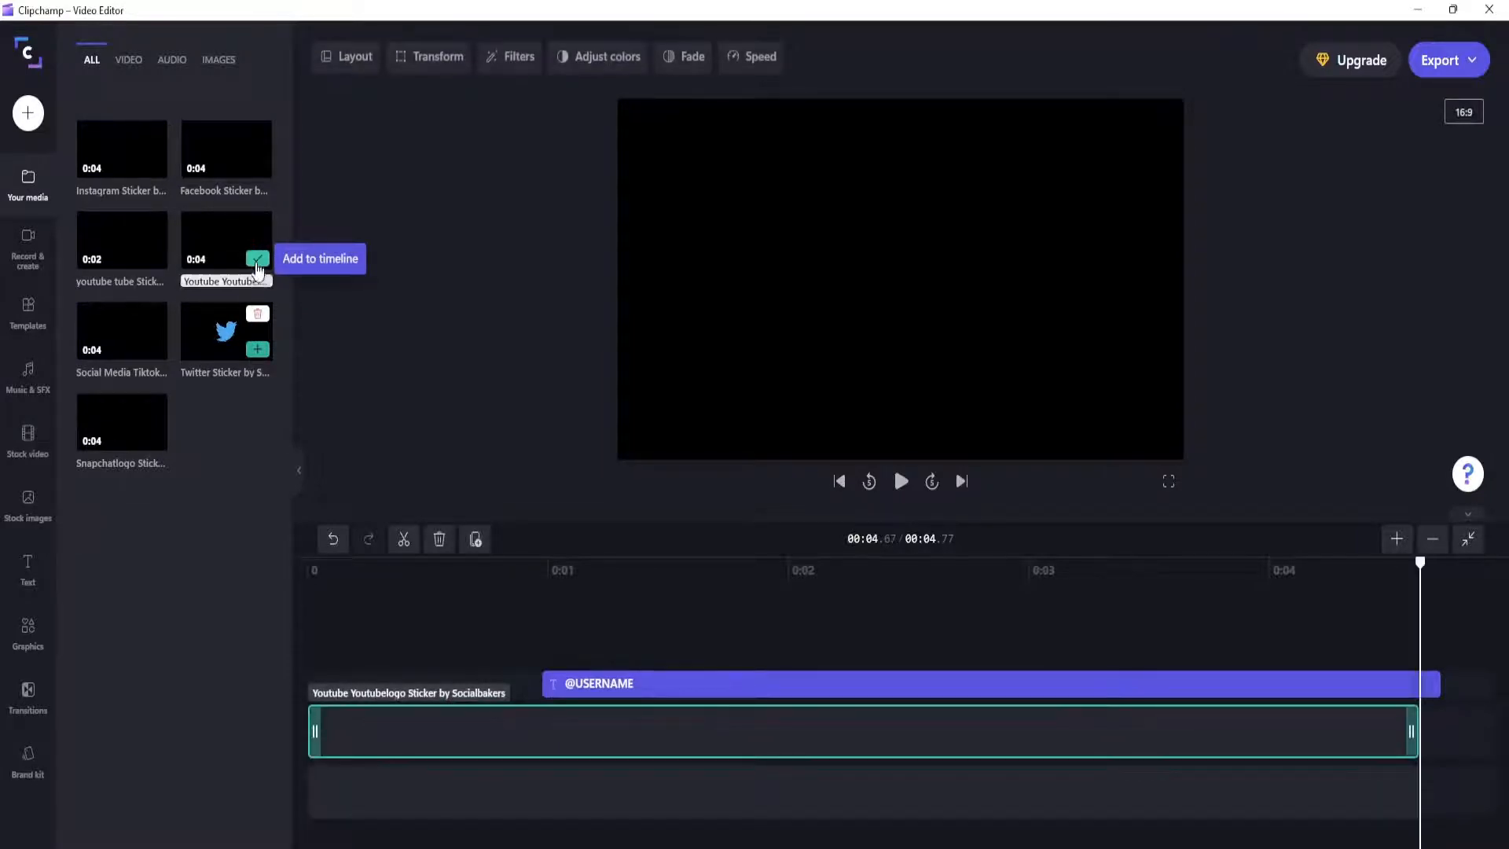
pyautogui.click(839, 481)
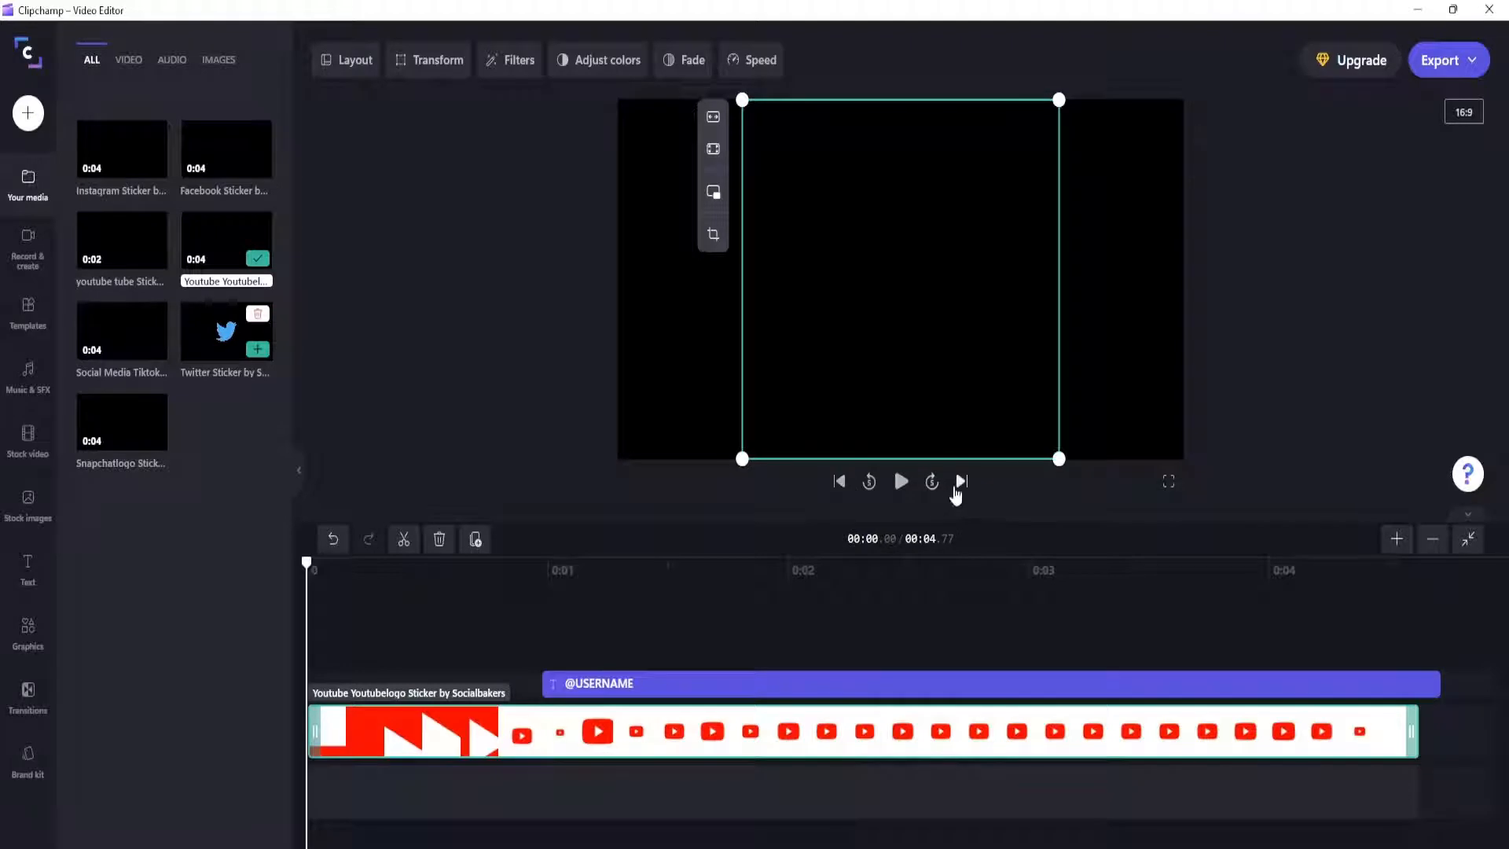
pyautogui.click(902, 482)
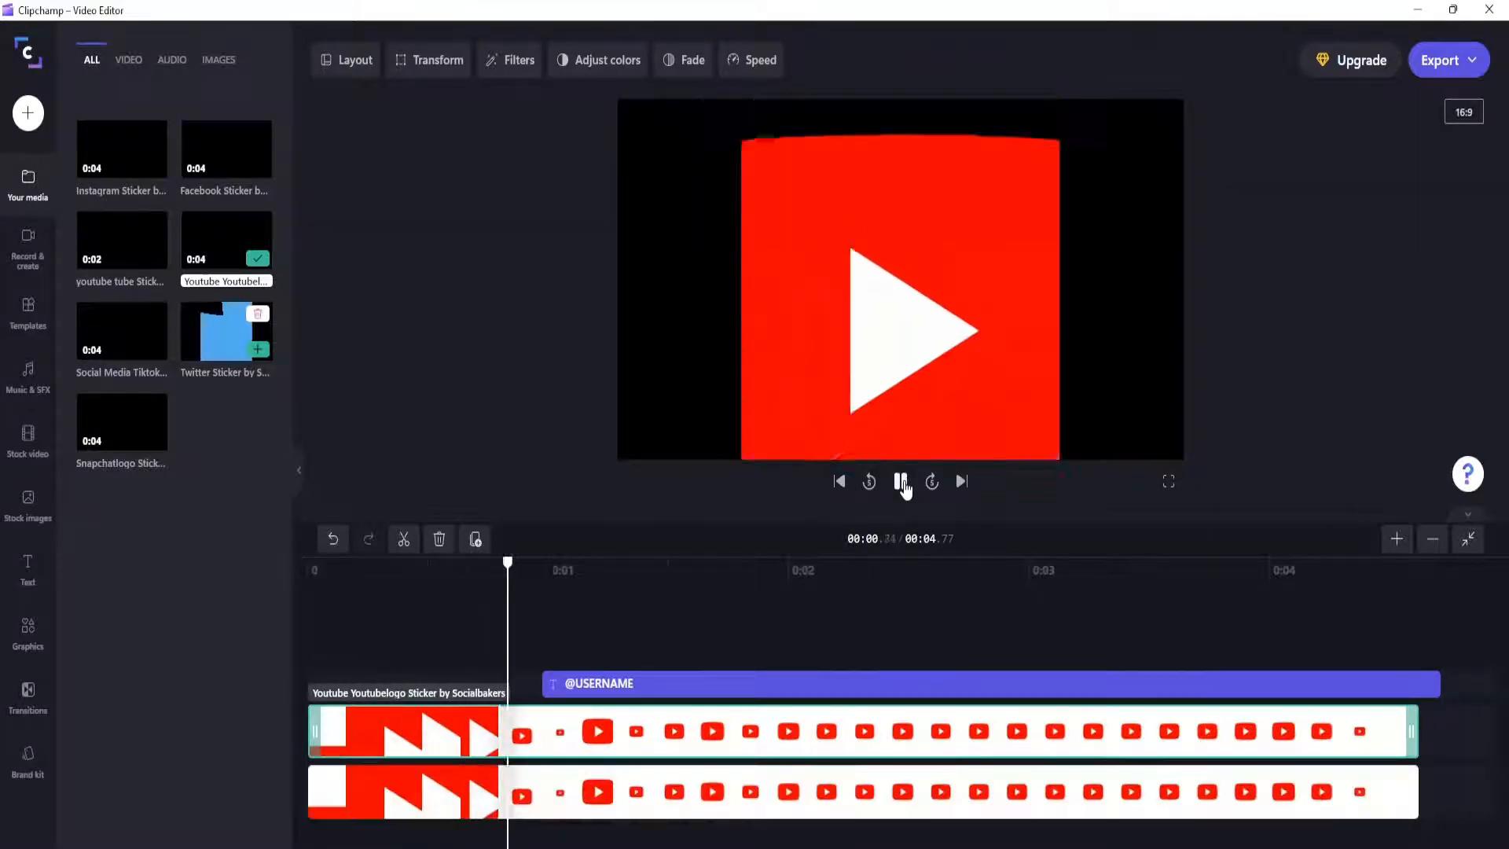
pyautogui.click(901, 482)
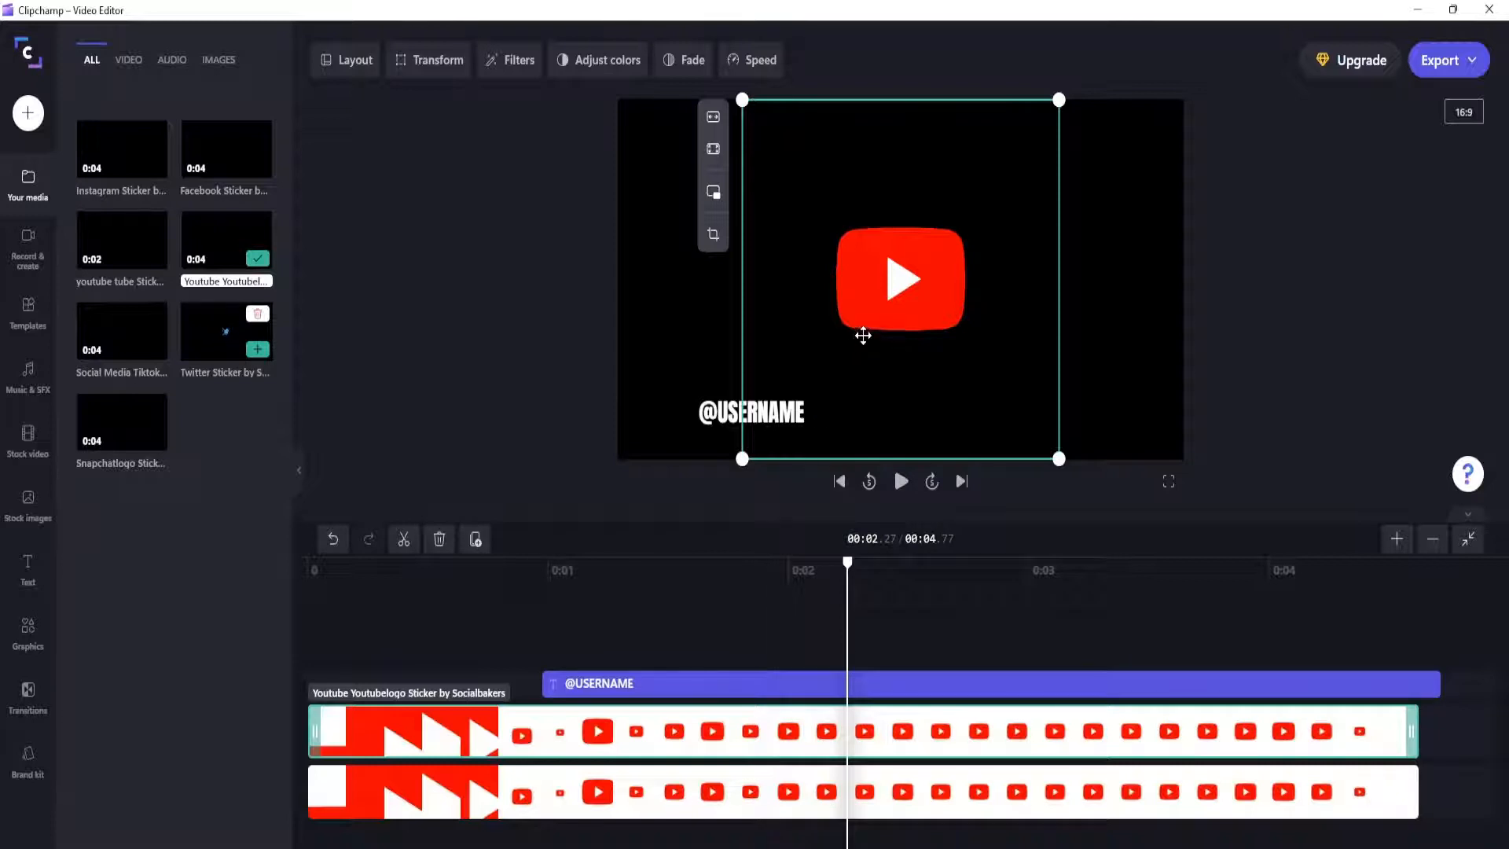
pyautogui.moveTo(861, 337); pyautogui.dragTo(709, 359)
pyautogui.click(731, 796)
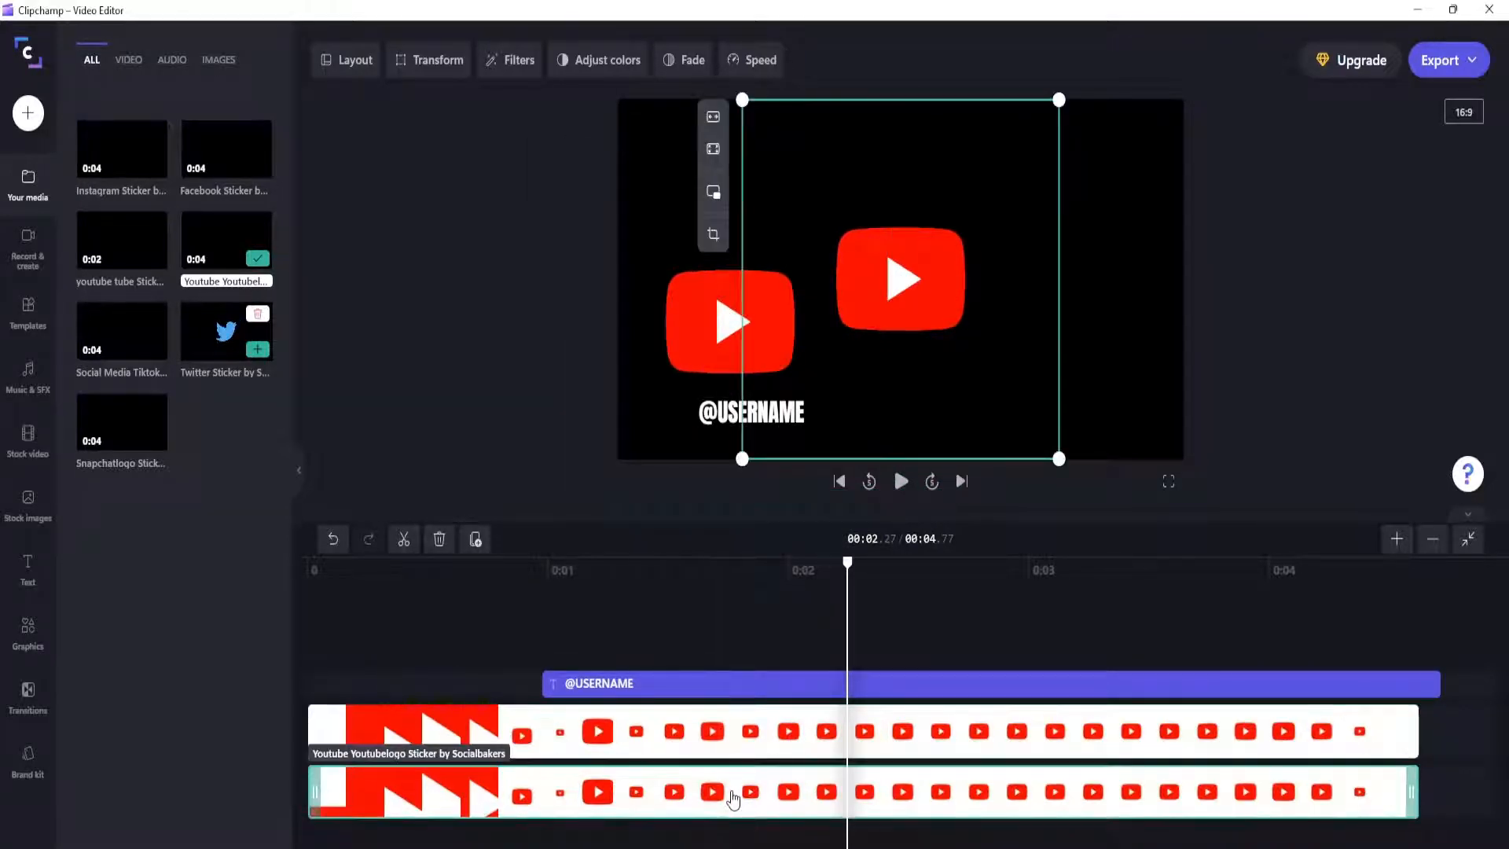
pyautogui.press('Delete')
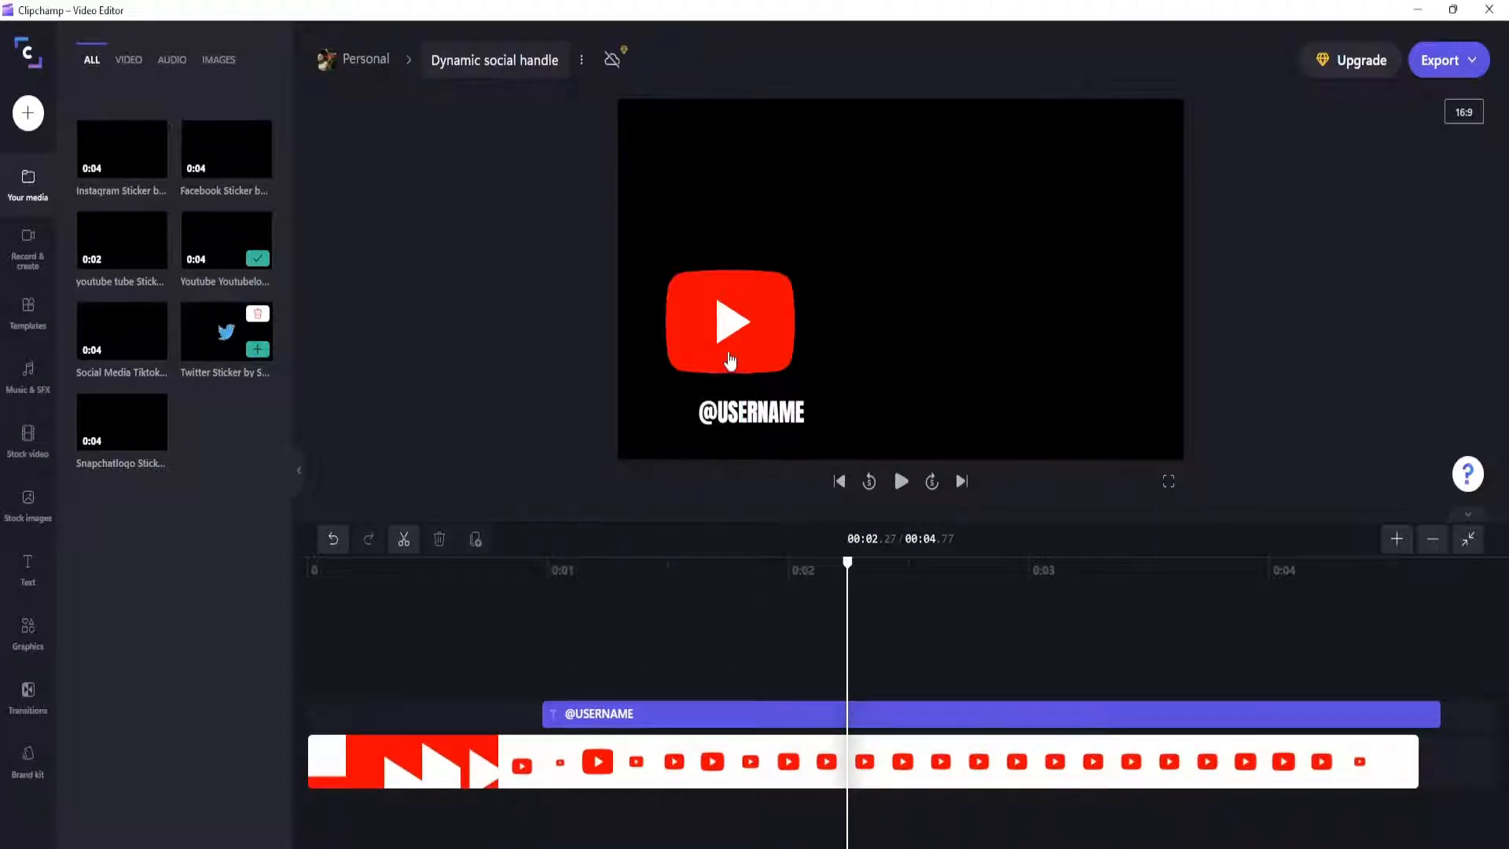
pyautogui.moveTo(729, 360)
pyautogui.mouseDown()
pyautogui.moveTo(688, 416)
pyautogui.moveTo(727, 376)
pyautogui.mouseUp()
pyautogui.moveTo(878, 528); pyautogui.dragTo(817, 453)
pyautogui.moveTo(733, 368); pyautogui.dragTo(855, 360)
pyautogui.click(727, 714)
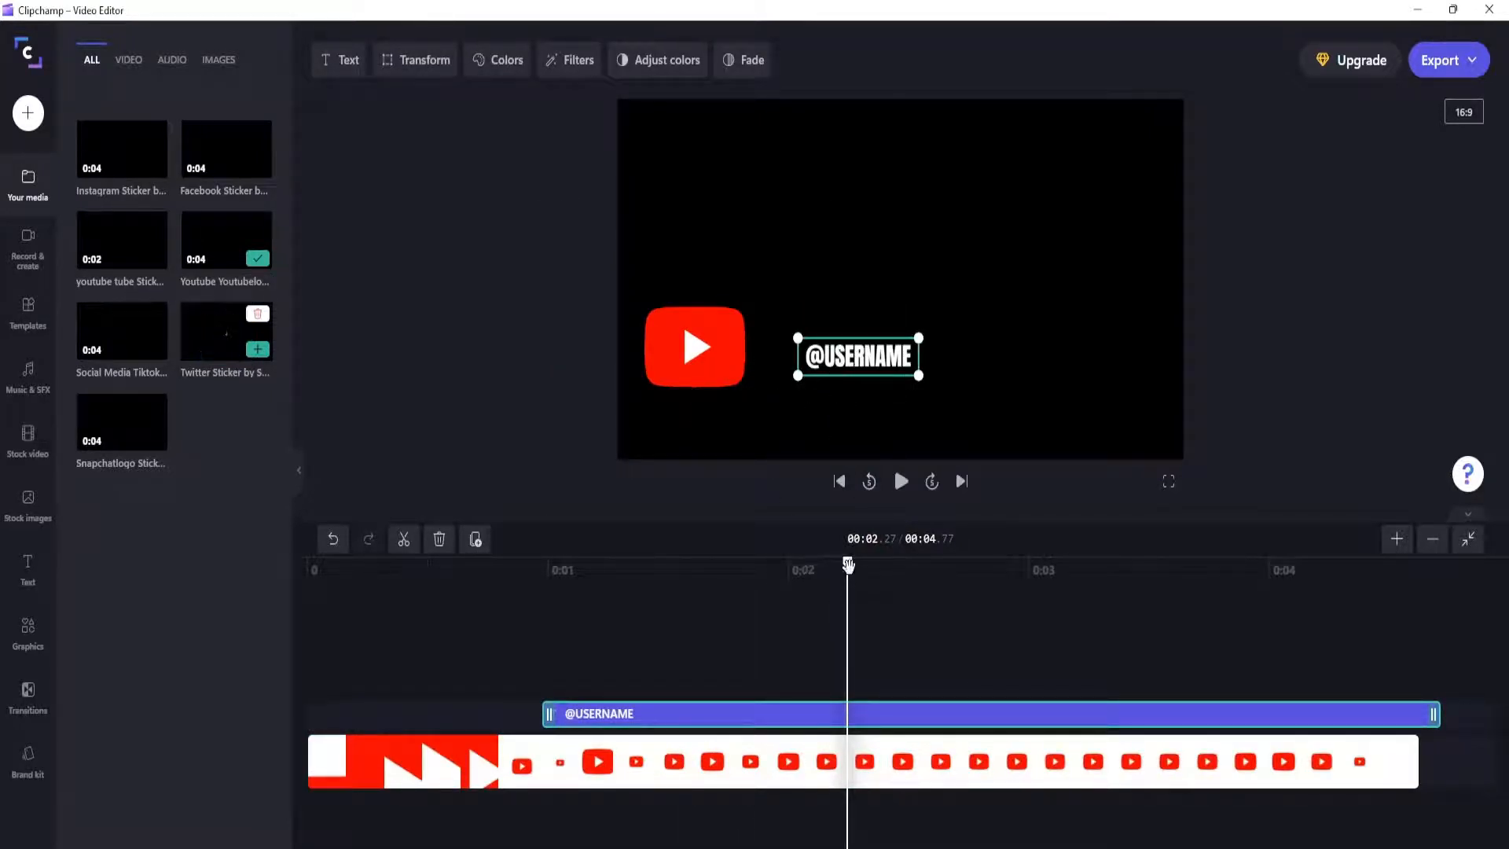
# Step: Preview the video from the start to check the logo with the text beside it
pyautogui.moveTo(848, 568); pyautogui.dragTo(312, 578)
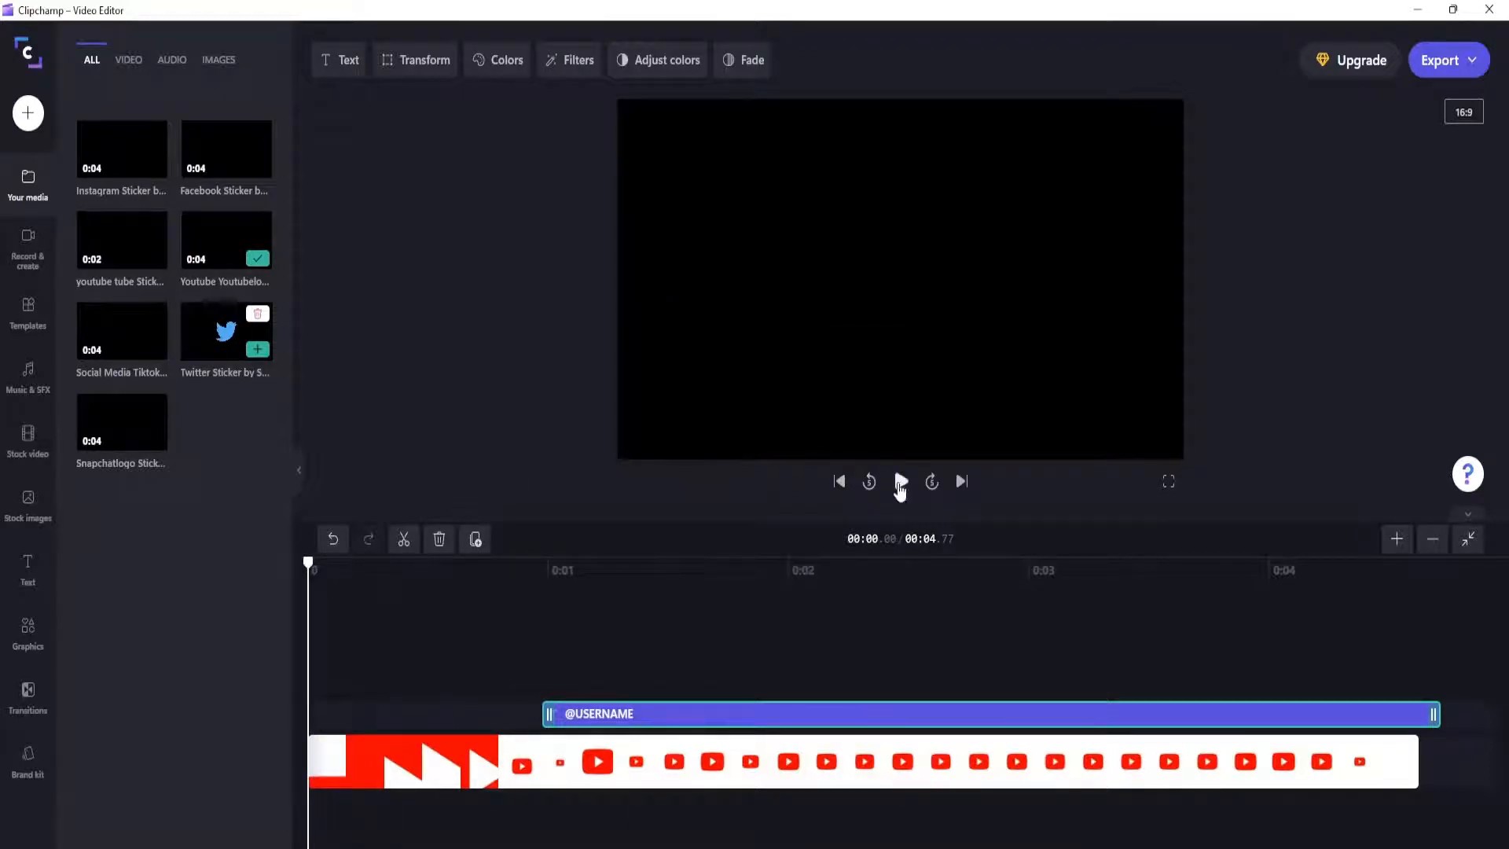
pyautogui.click(902, 481)
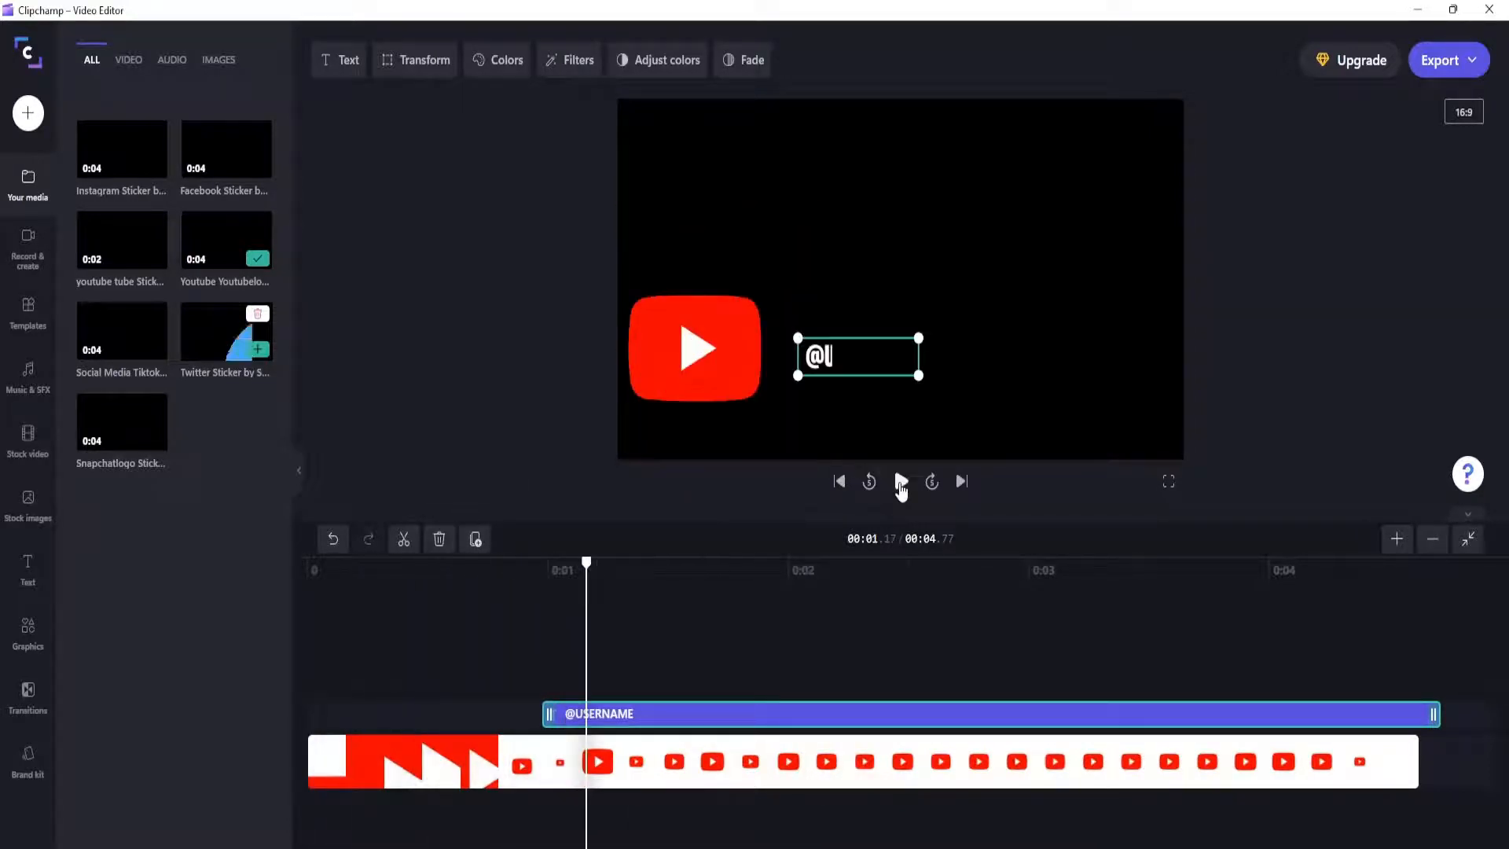
pyautogui.click(901, 483)
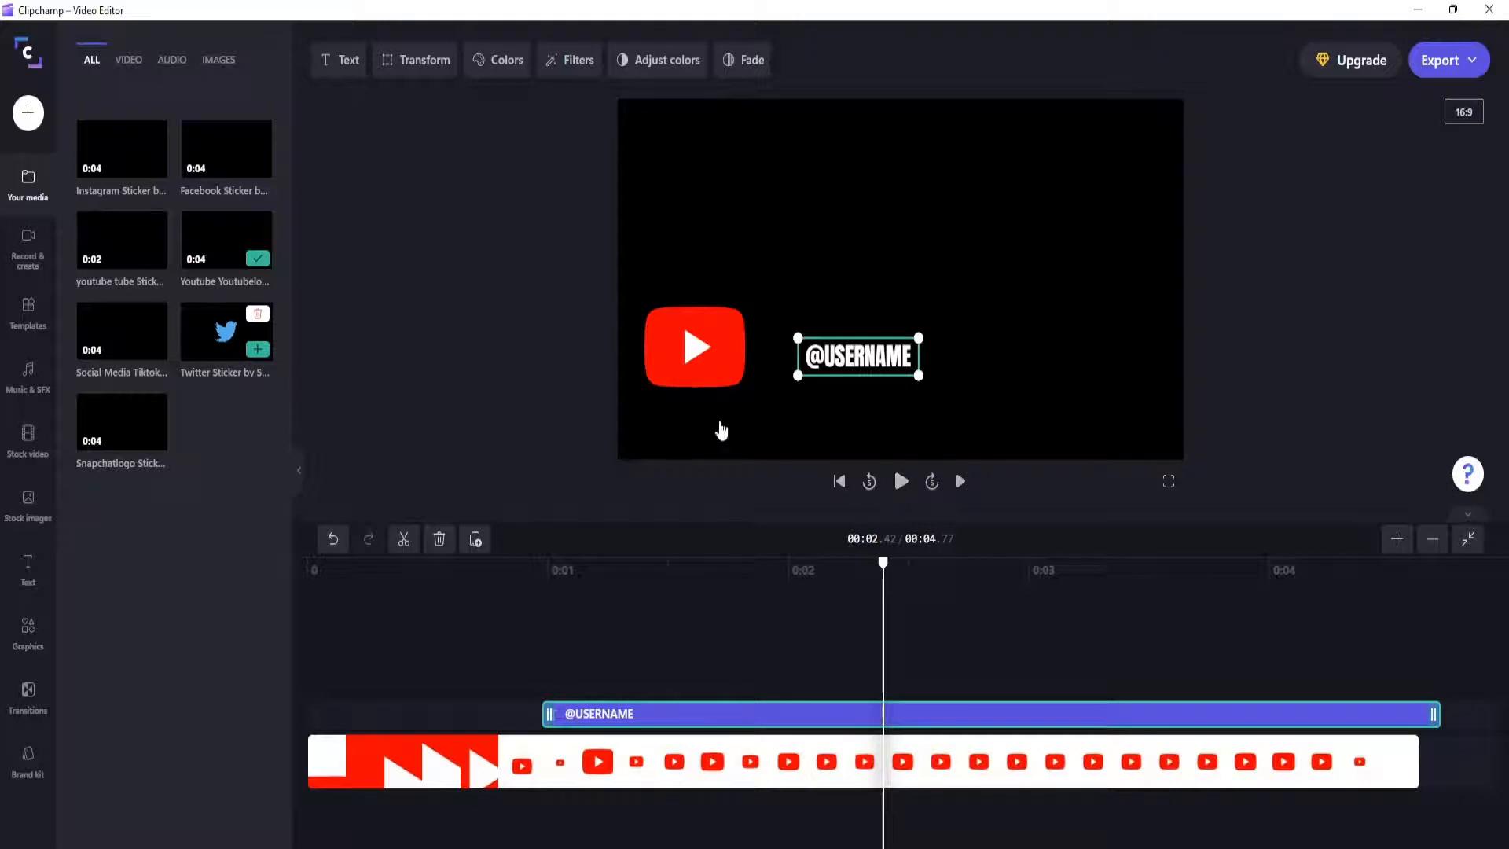
pyautogui.click(743, 346)
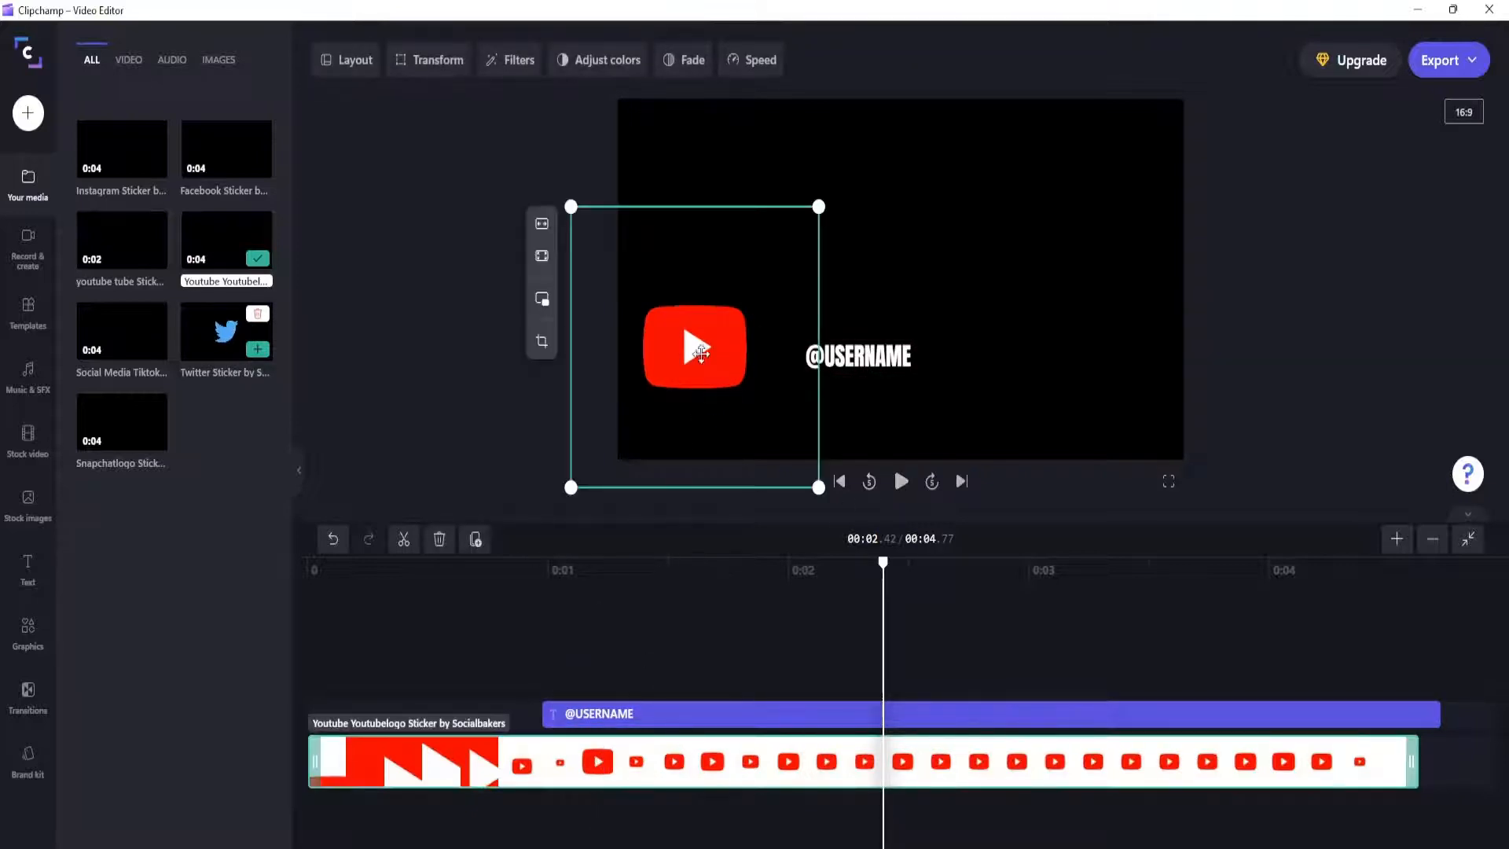
pyautogui.moveTo(701, 354); pyautogui.dragTo(799, 285)
pyautogui.moveTo(847, 360)
pyautogui.mouseDown()
pyautogui.moveTo(893, 338)
pyautogui.moveTo(869, 348)
pyautogui.mouseUp()
pyautogui.moveTo(815, 293); pyautogui.dragTo(885, 285)
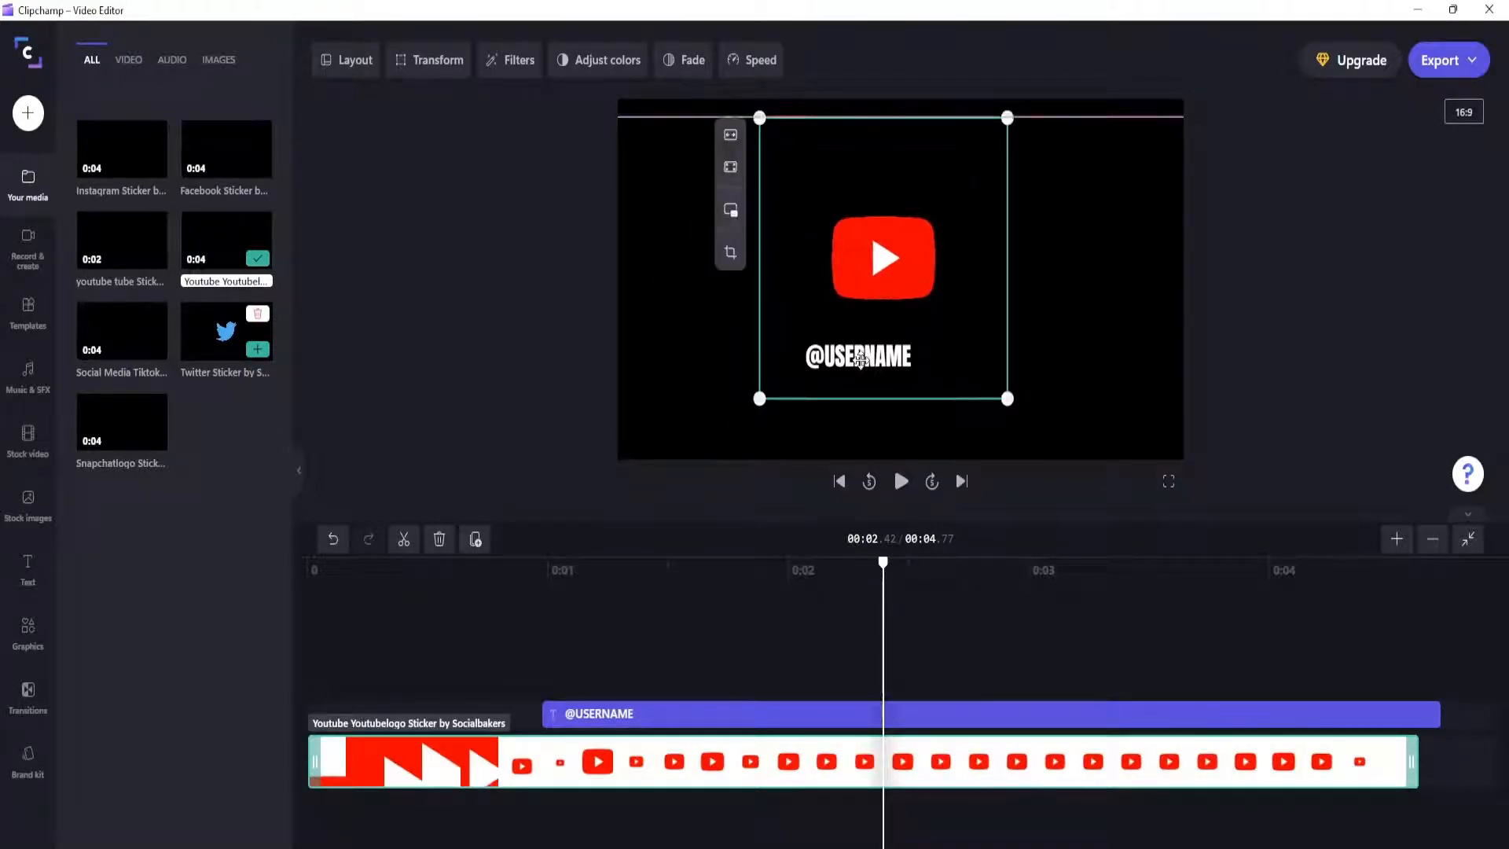
pyautogui.click(799, 714)
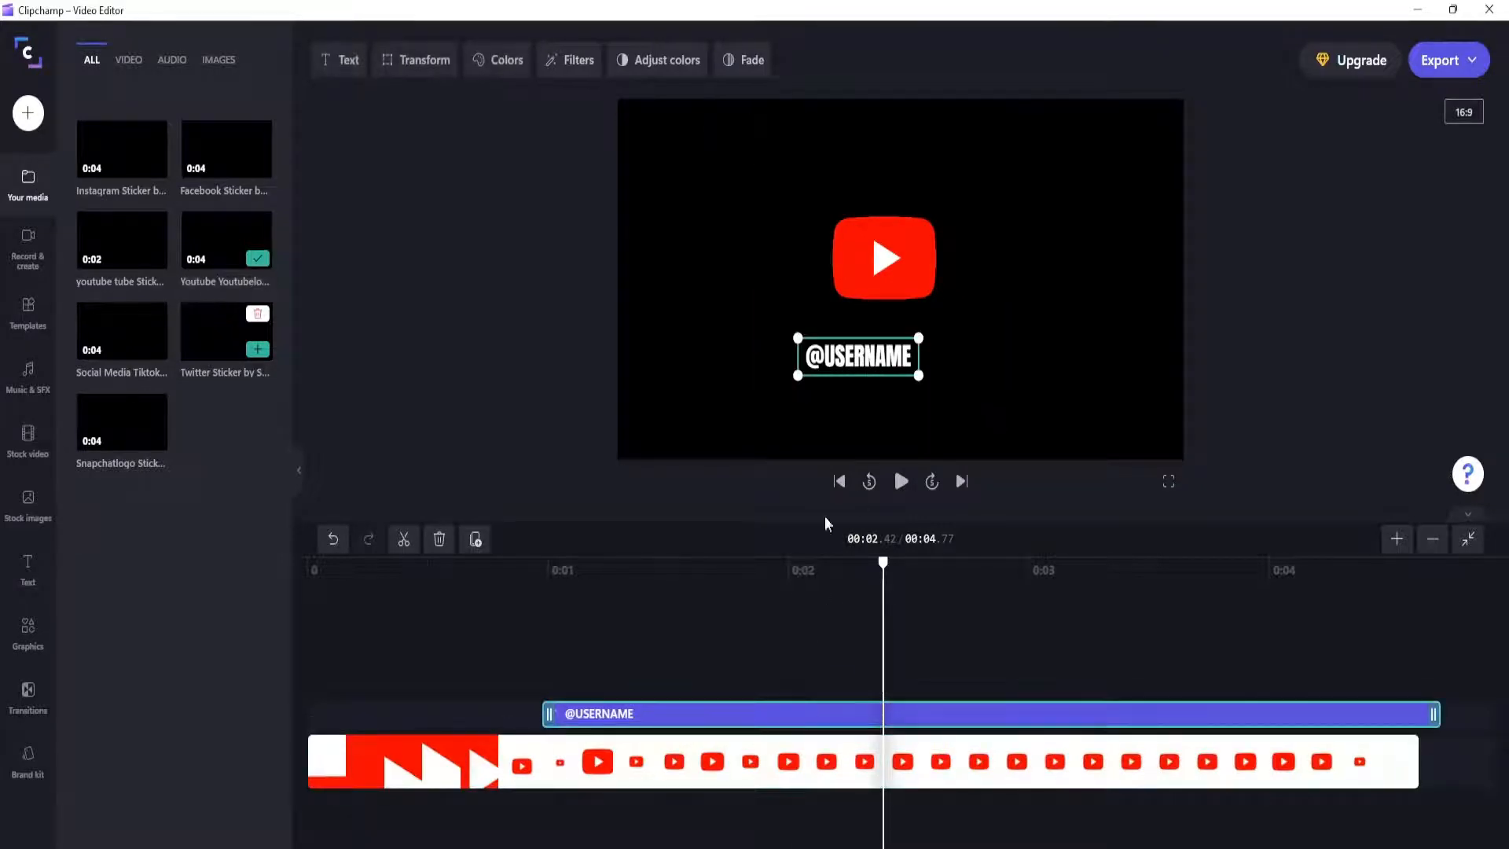
pyautogui.moveTo(846, 354); pyautogui.dragTo(868, 356)
# Step: Preview the video from the start to check the centred logo and text
pyautogui.moveTo(883, 563); pyautogui.dragTo(351, 565)
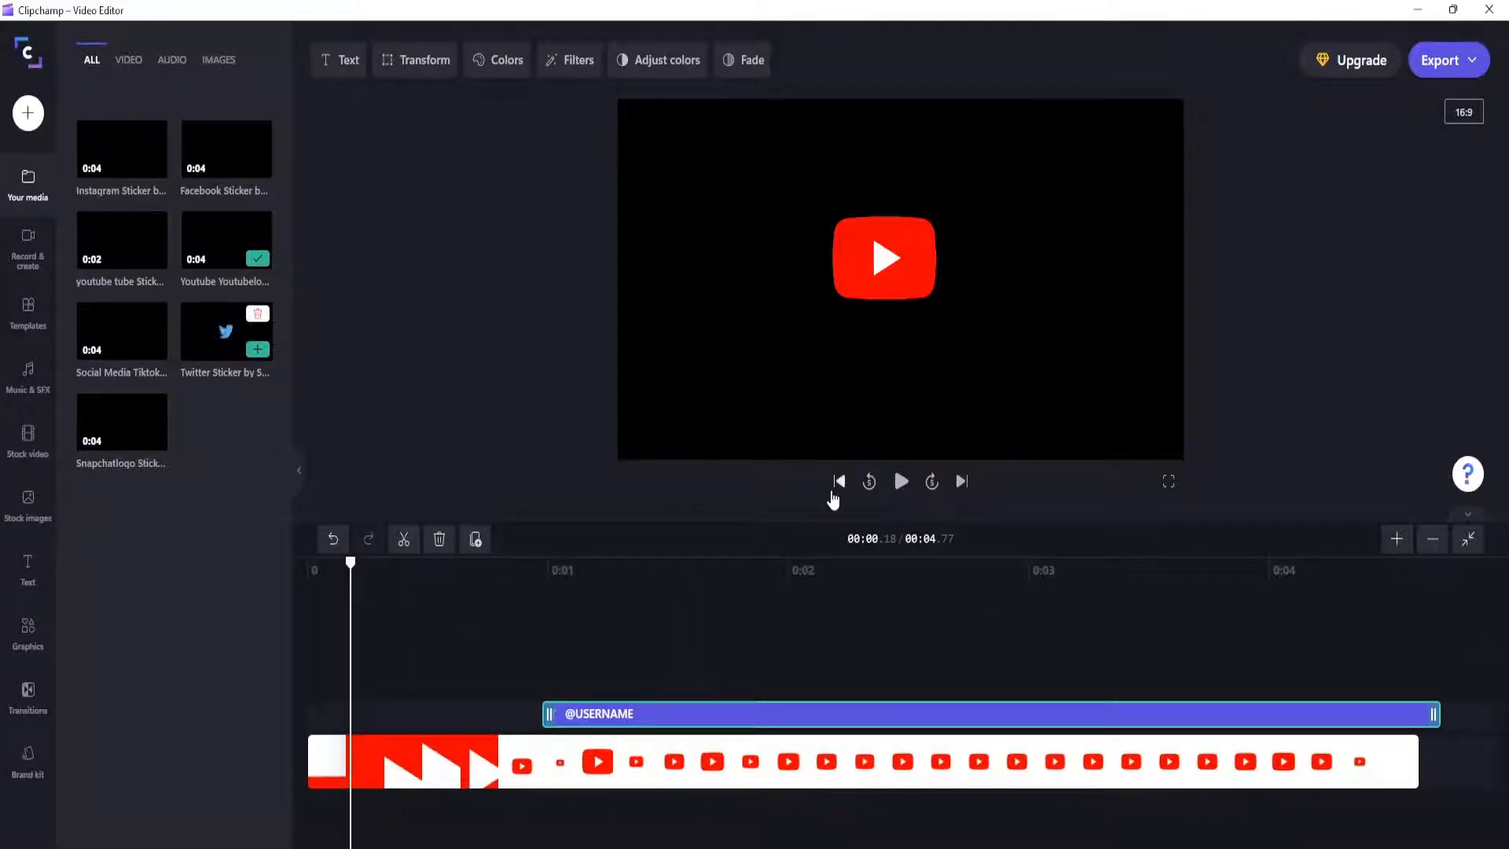
pyautogui.click(838, 483)
pyautogui.click(901, 482)
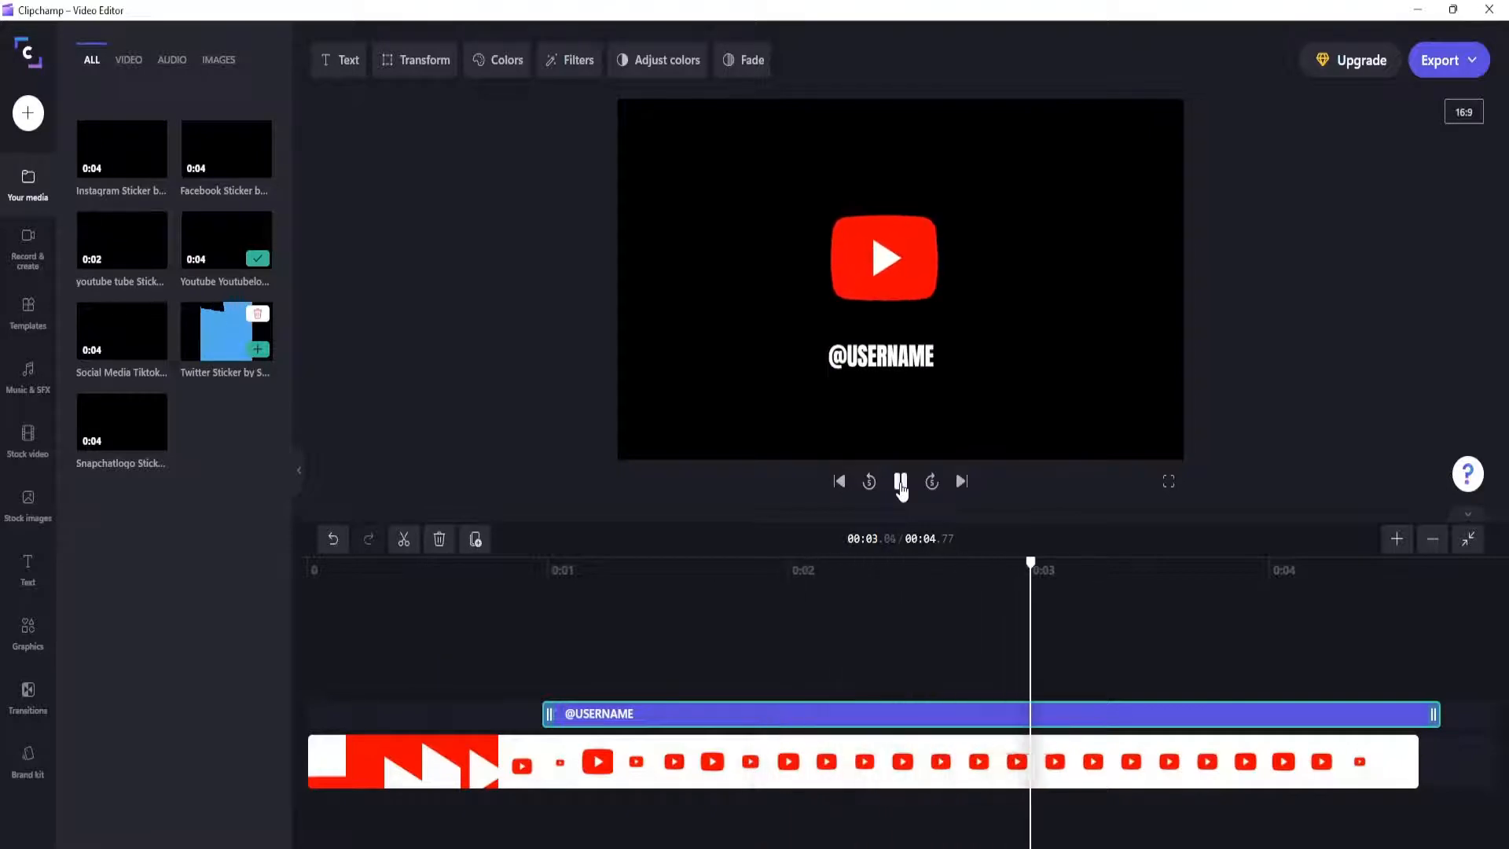
pyautogui.click(901, 482)
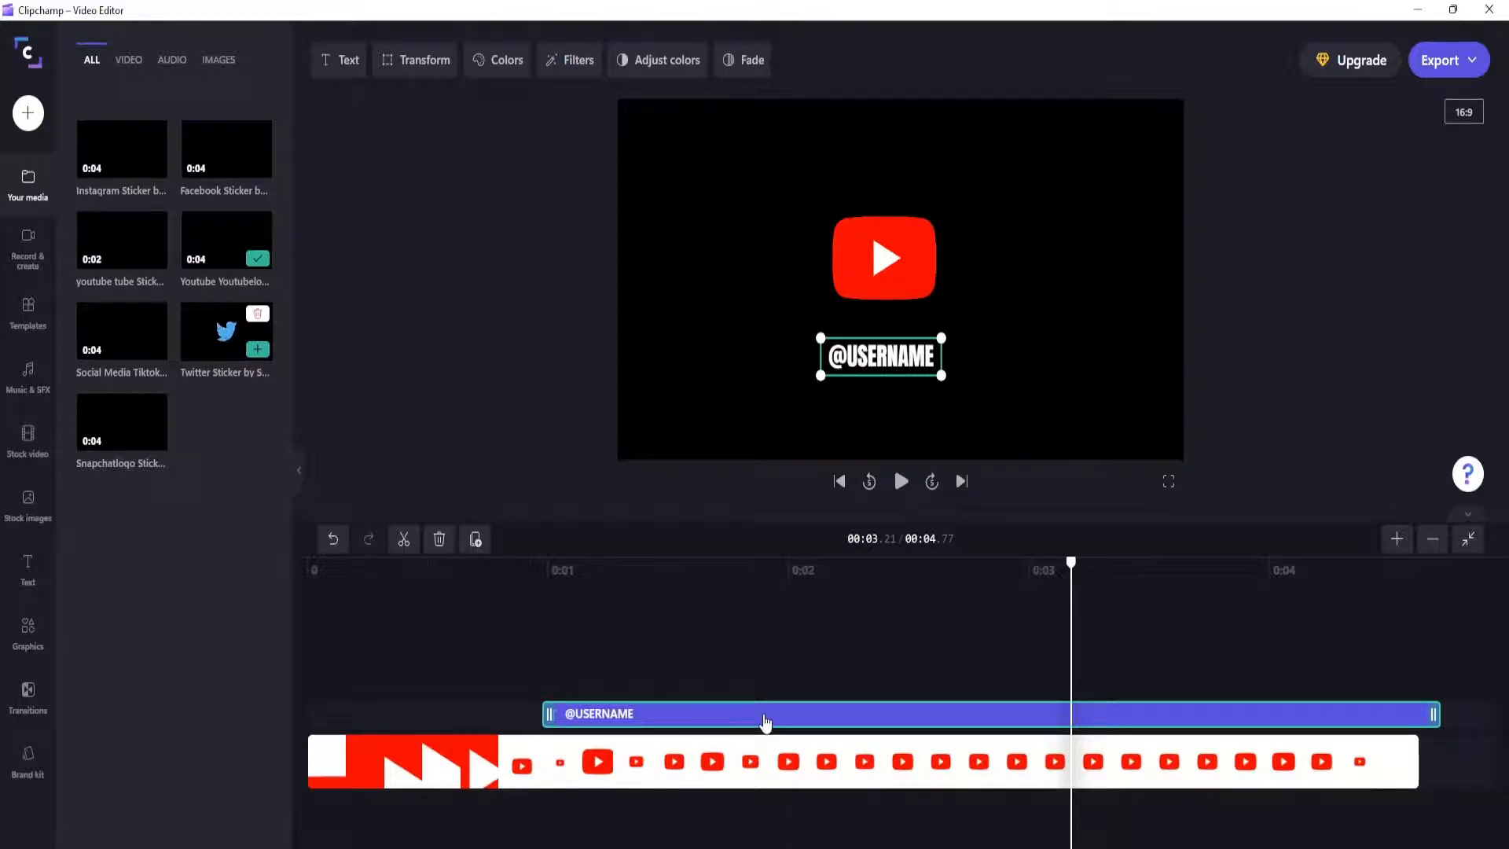
pyautogui.click(340, 60)
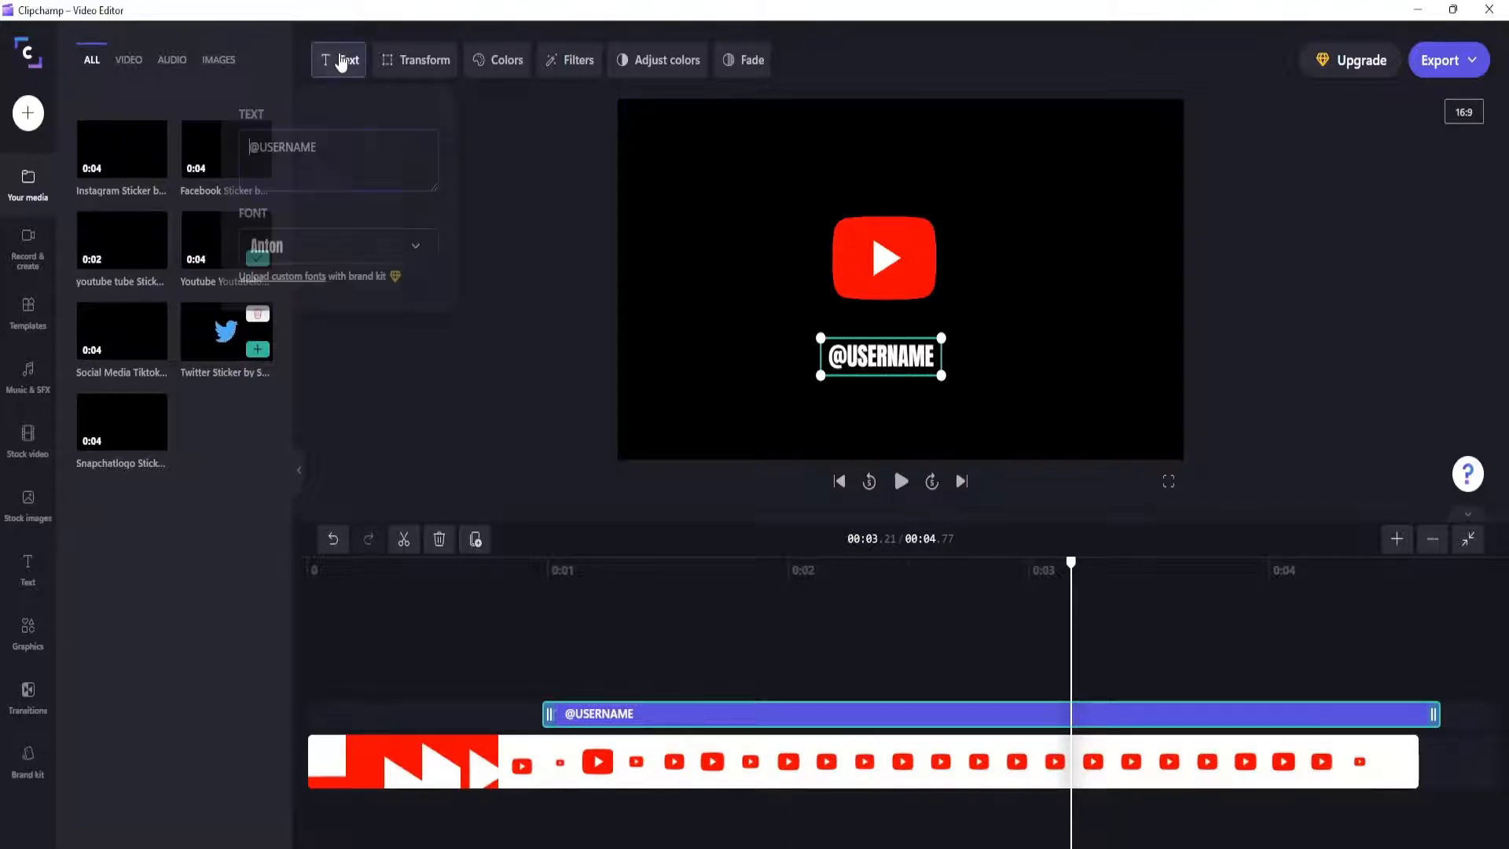
pyautogui.moveTo(384, 179); pyautogui.dragTo(224, 138)
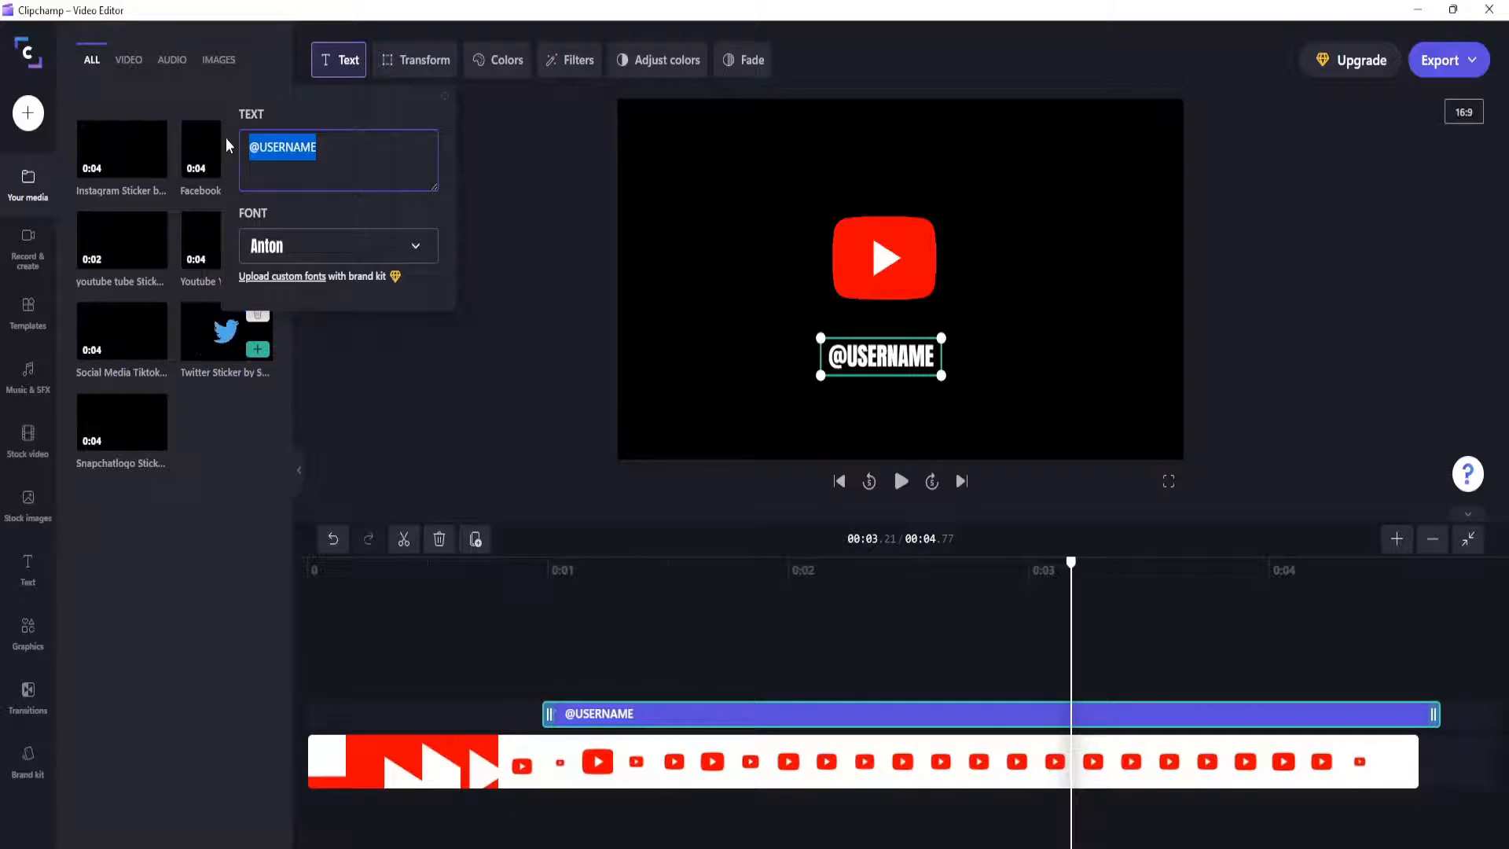
pyautogui.write('Pr')
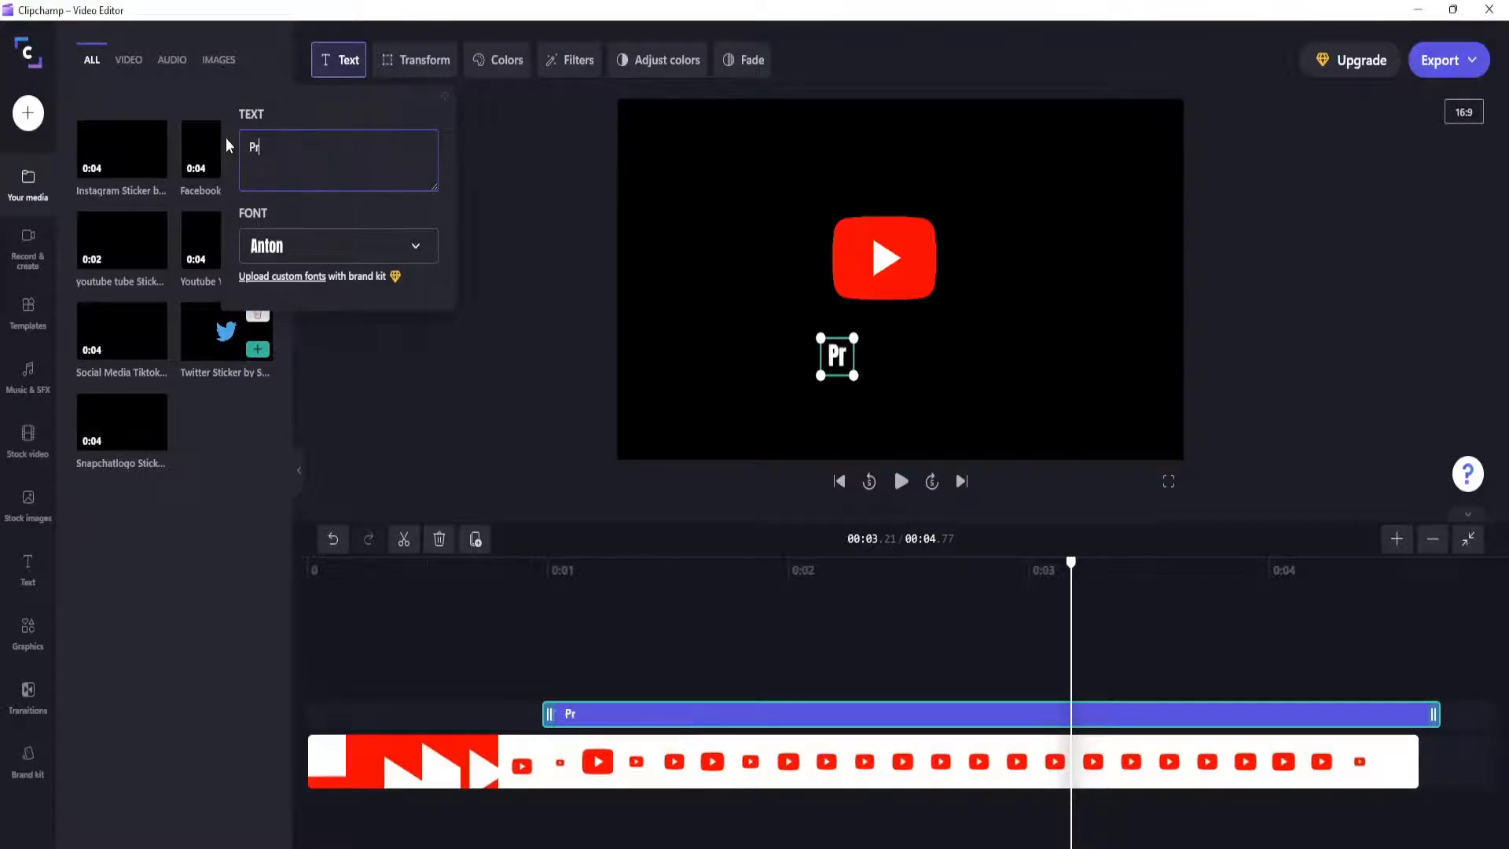
pyautogui.write('ometehus')
pyautogui.press('BackSpace')
pyautogui.press('BackSpace')
pyautogui.press('BackSpace')
pyautogui.press('BackSpace')
pyautogui.press('BackSpace')
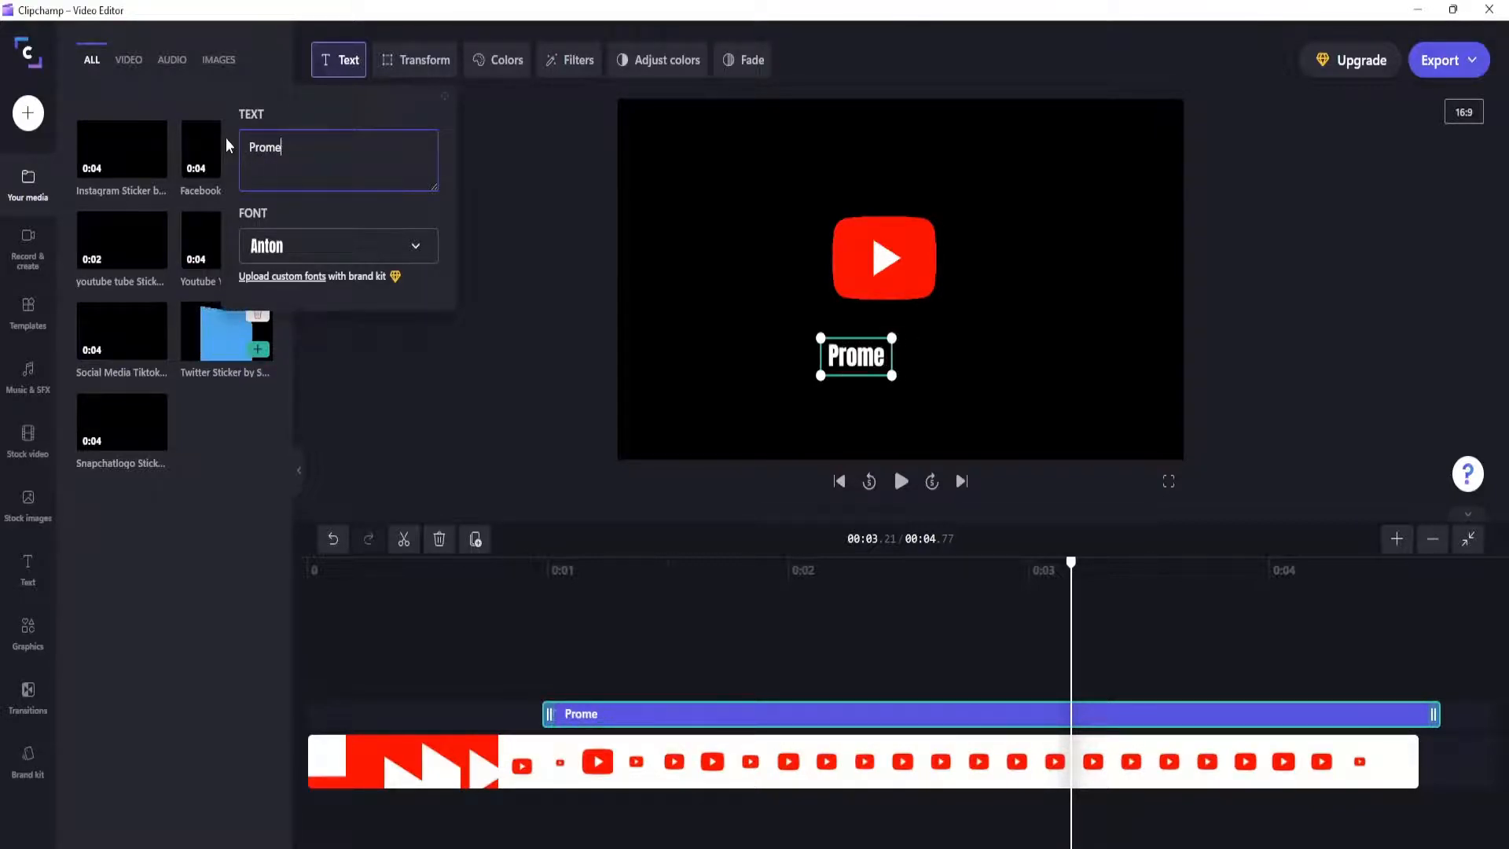
pyautogui.write('h')
pyautogui.press('BackSpace')
pyautogui.write('theus')
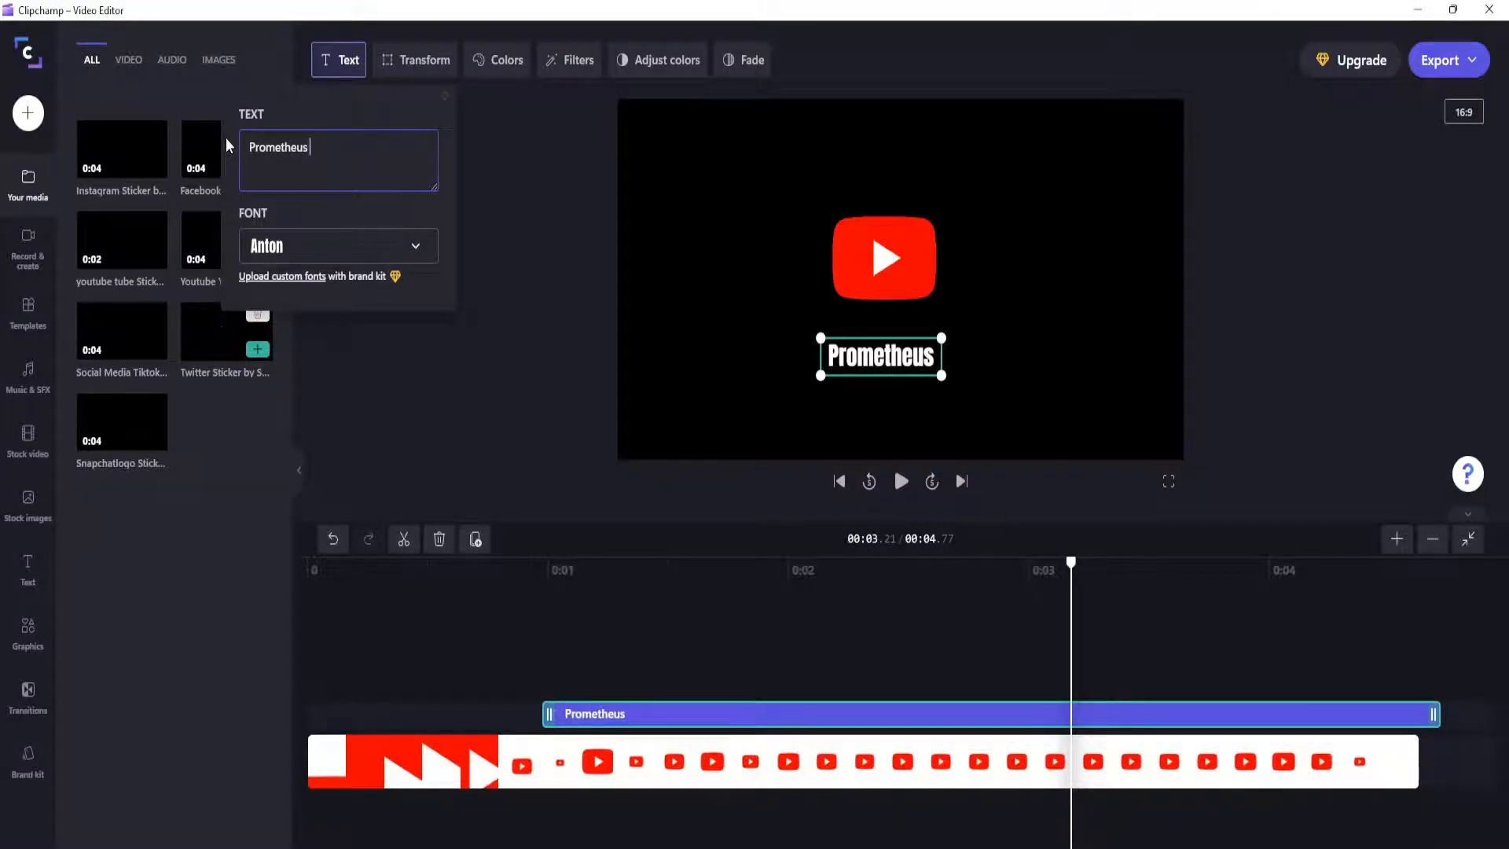
pyautogui.write(' CRR ')
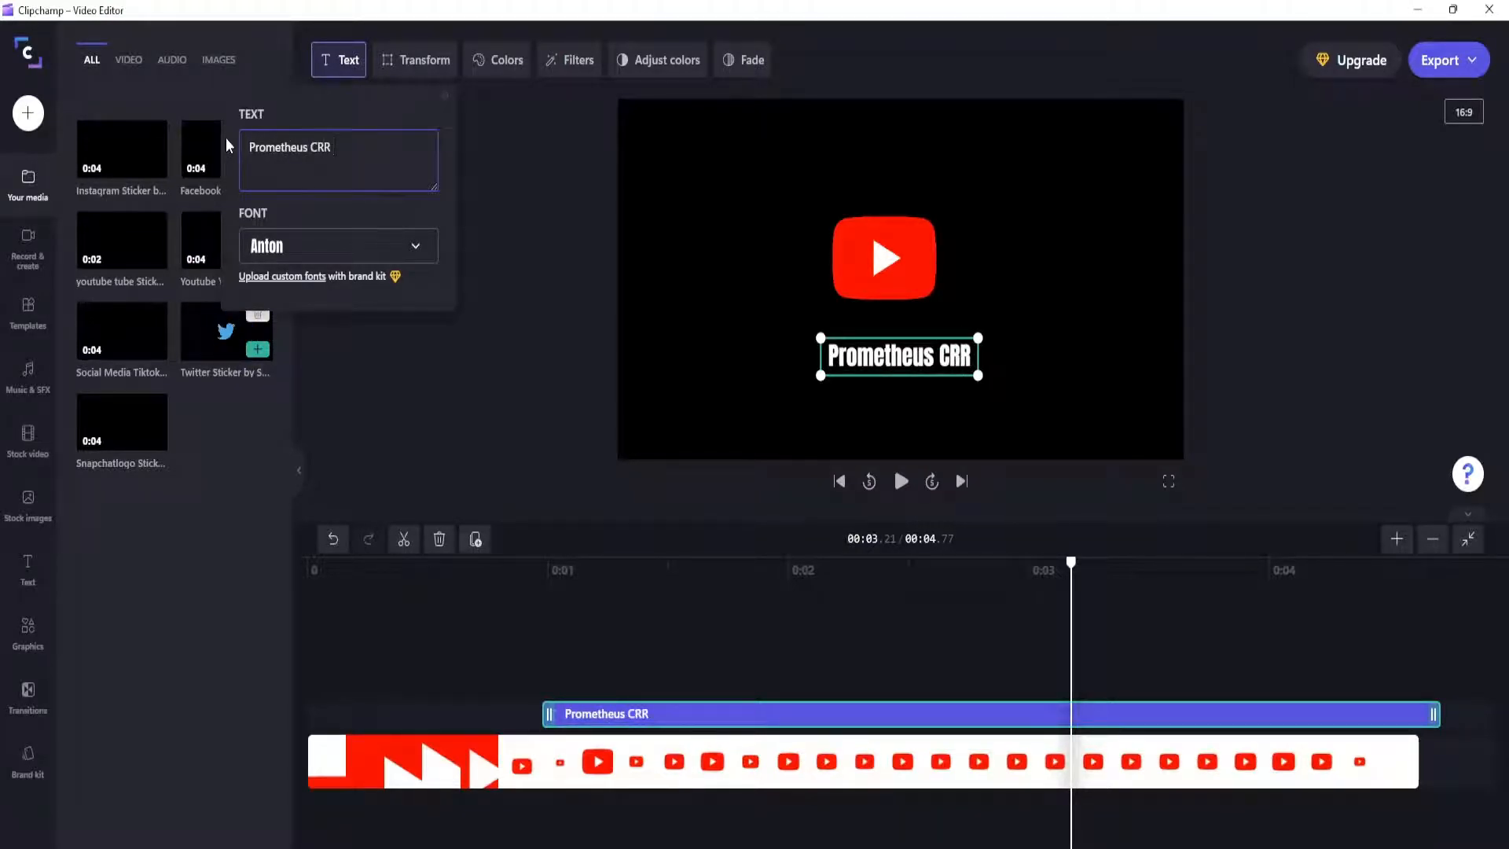
pyautogui.write('GAming')
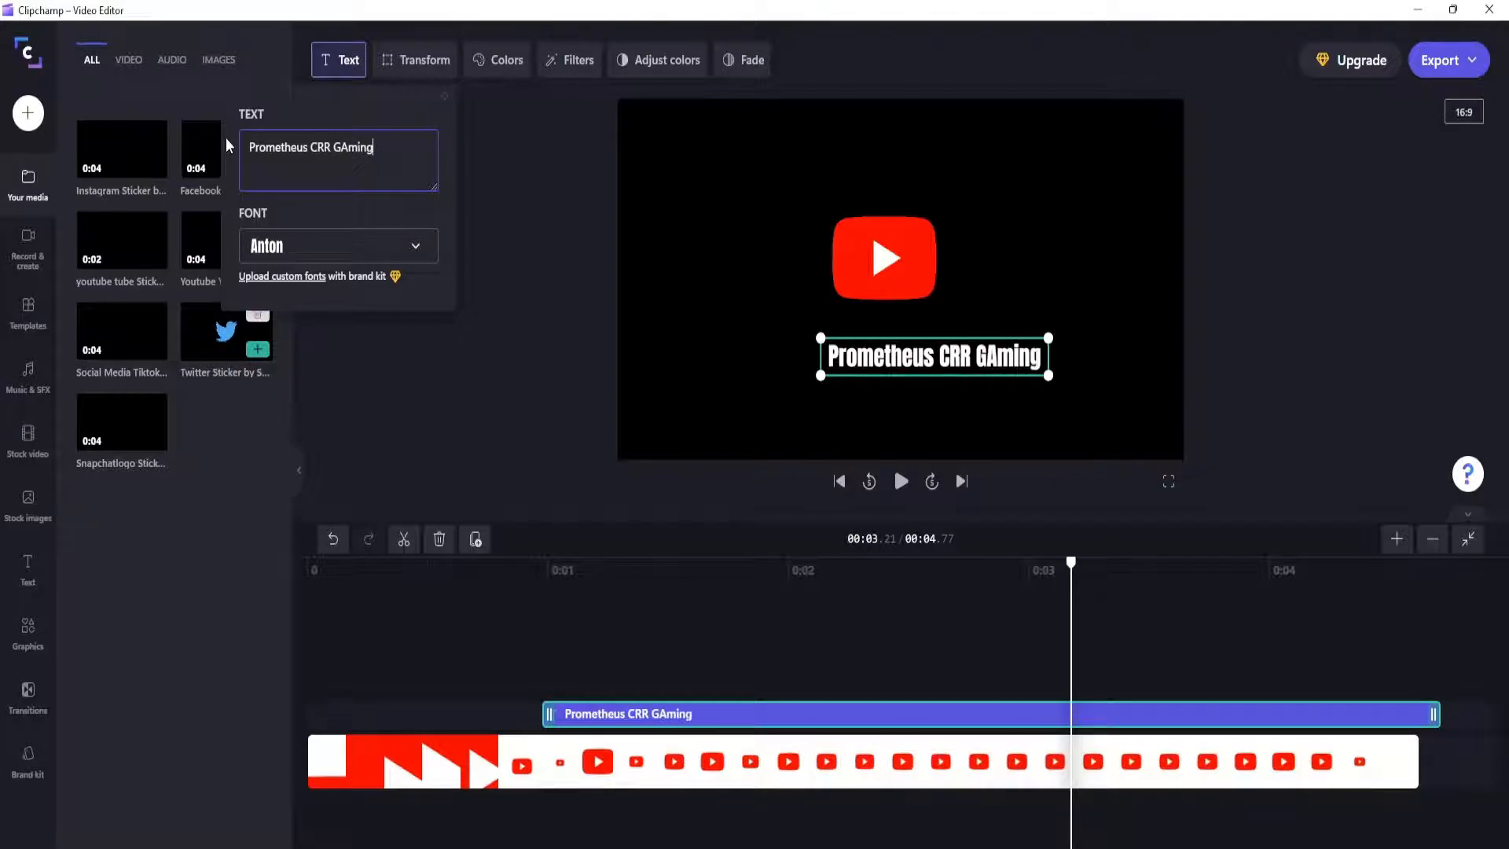
pyautogui.press('BackSpace')
pyautogui.press('BackSpace')
pyautogui.press('BackSpace')
pyautogui.press('BackSpace')
pyautogui.press('BackSpace')
pyautogui.write('aming')
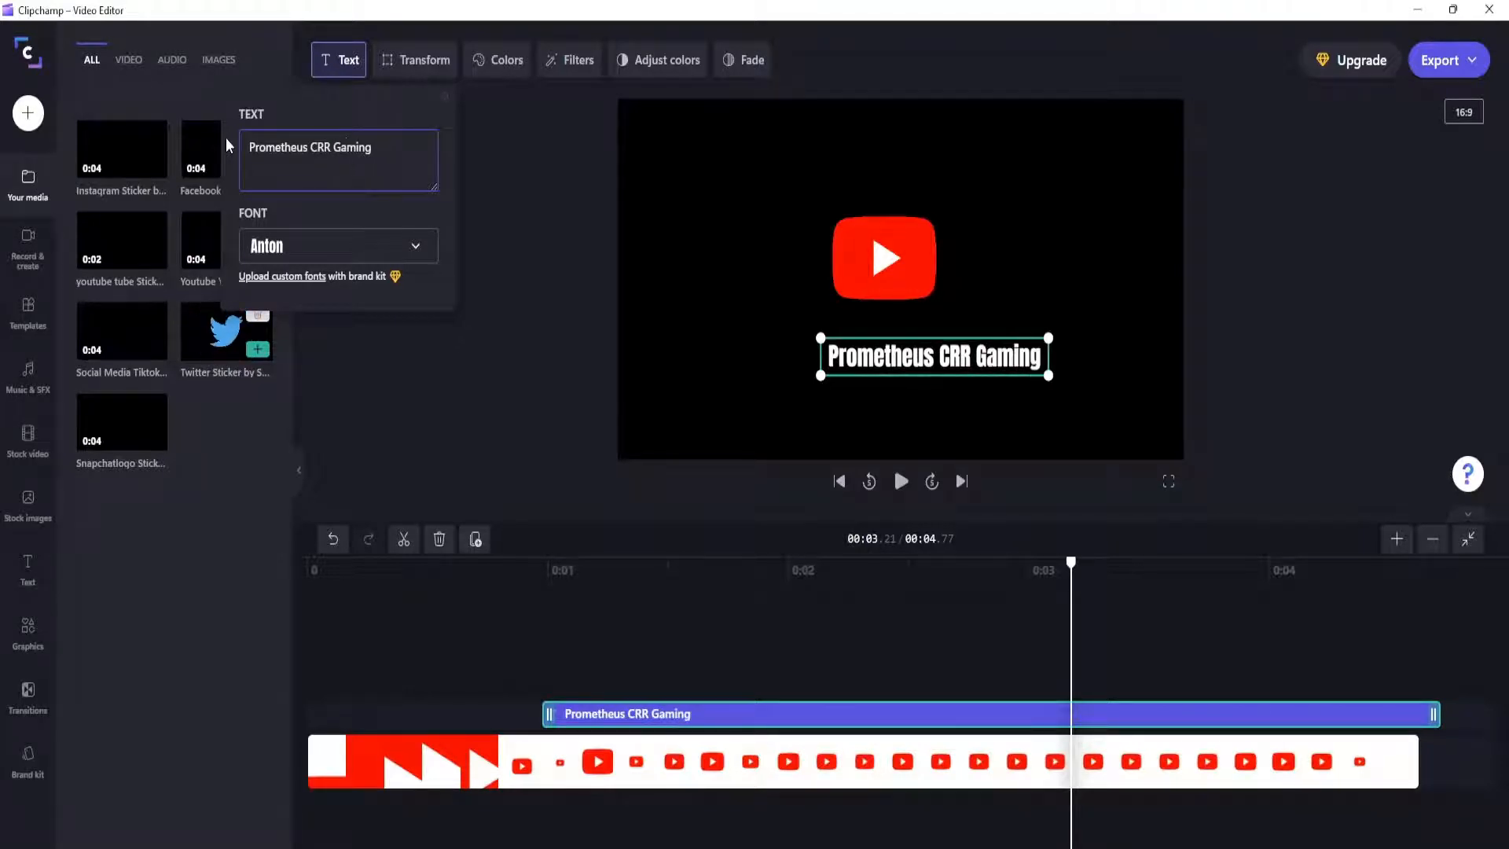
# Step: Re-centre the "Prometheus CRR Gaming" text under the YouTube logo and play the video from the start
pyautogui.moveTo(904, 355); pyautogui.dragTo(870, 361)
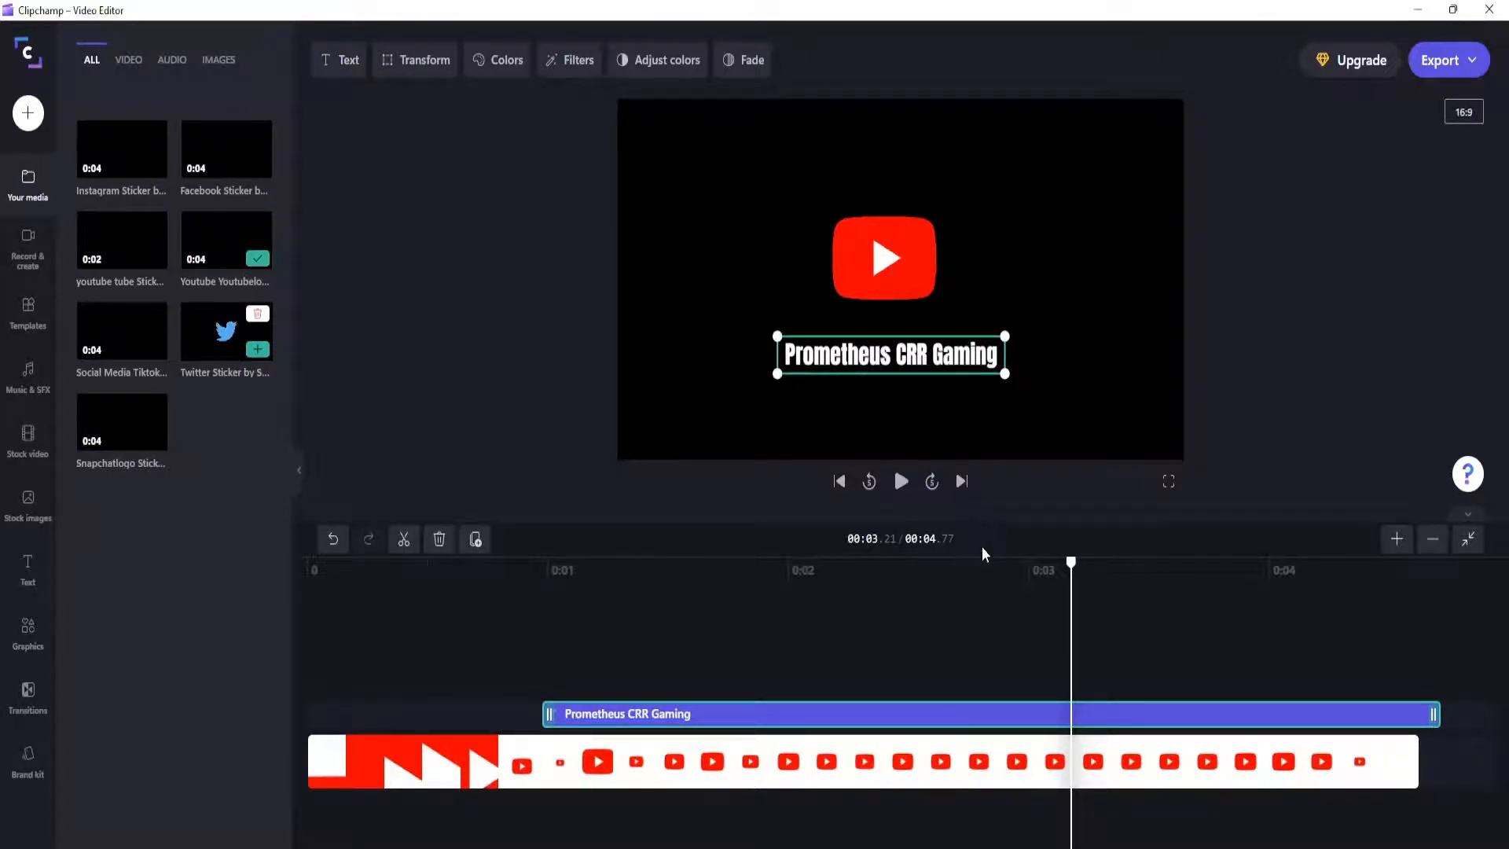
pyautogui.moveTo(1073, 558); pyautogui.dragTo(344, 561)
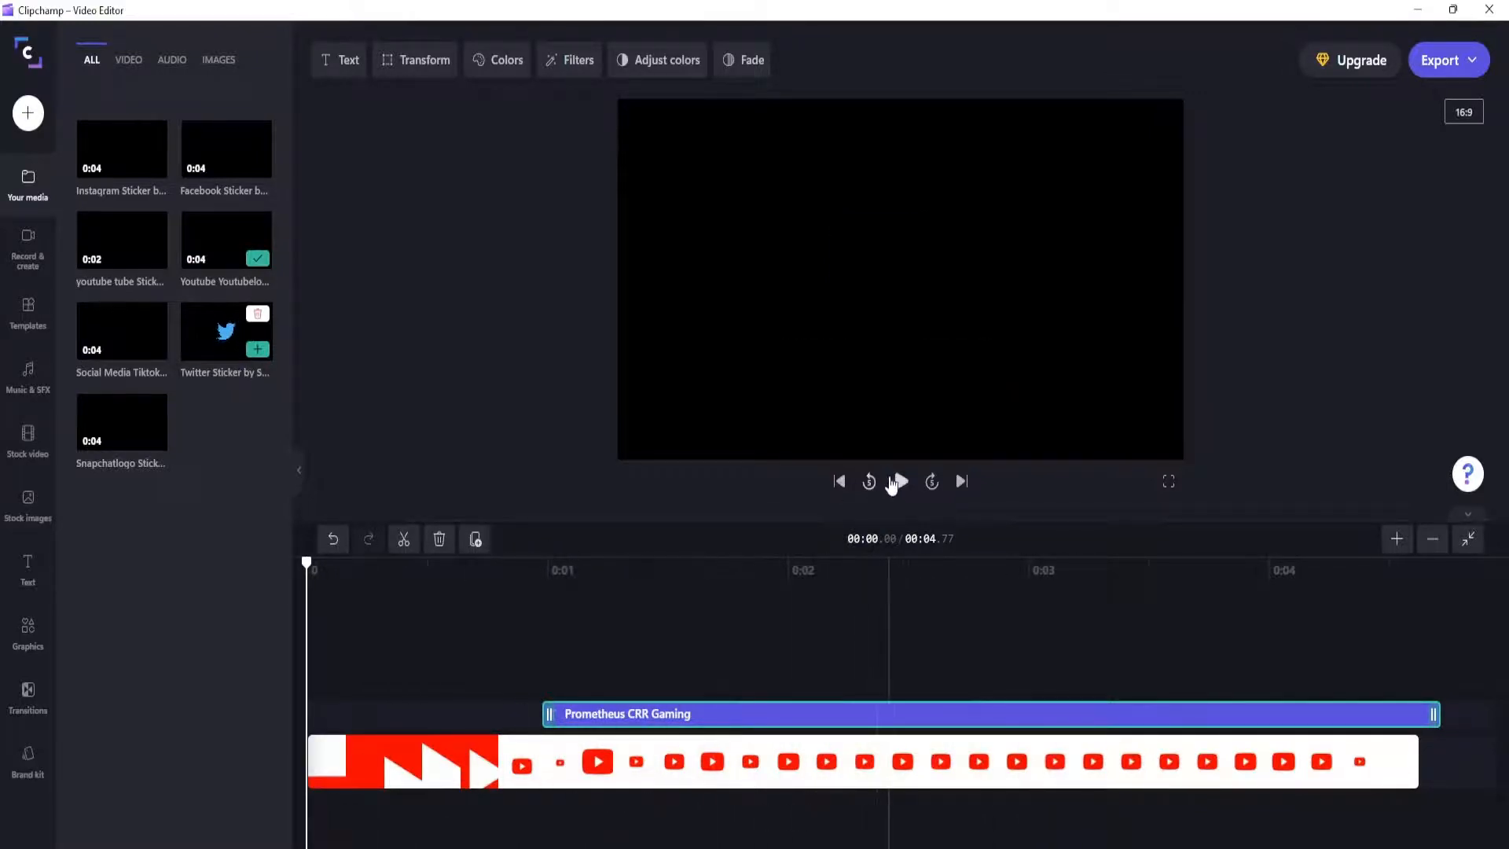
pyautogui.click(900, 482)
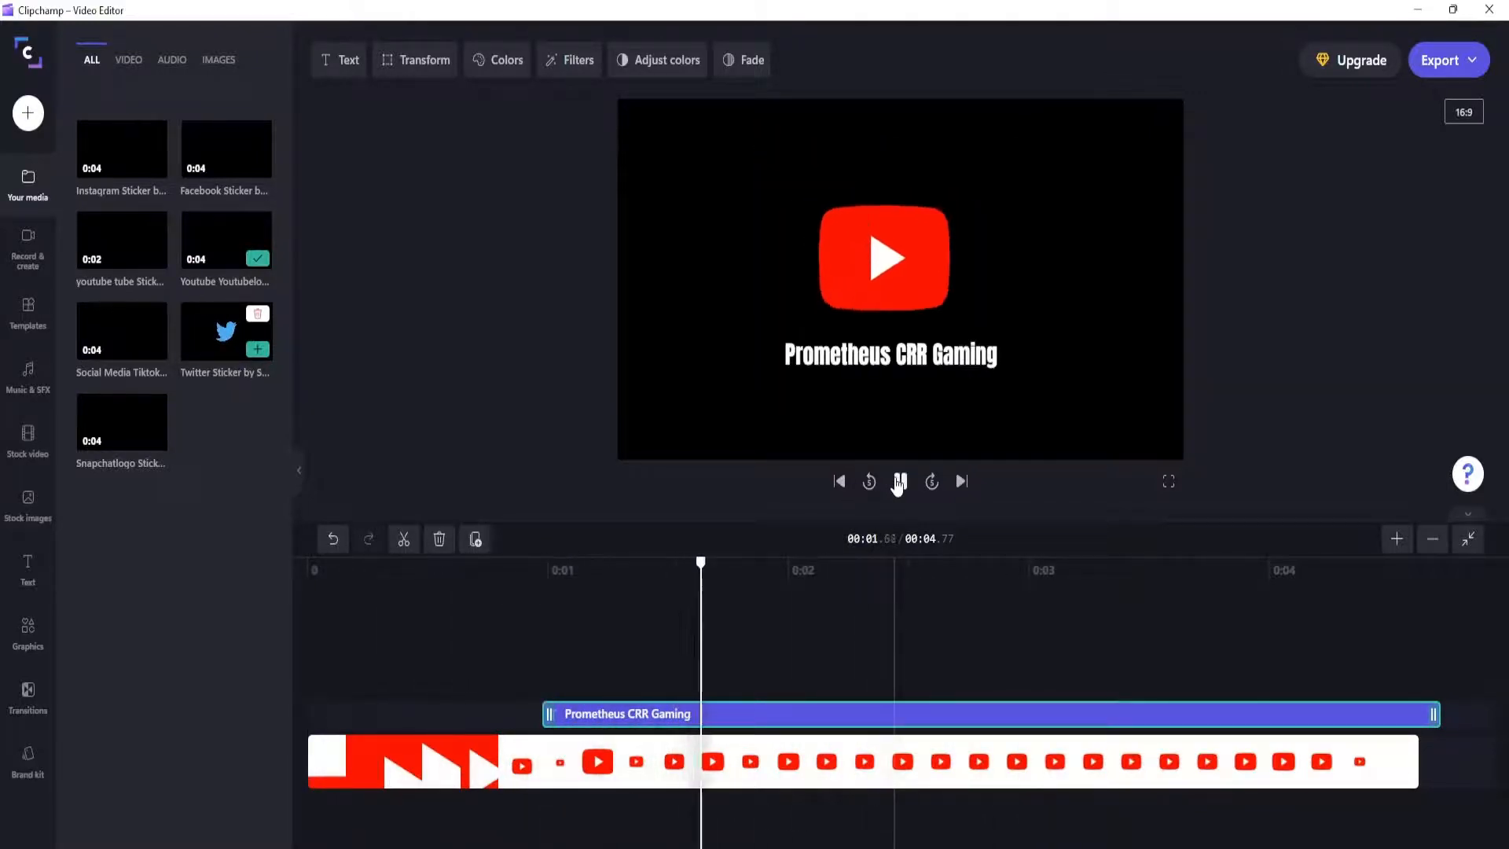
# Step: Pause playback and change the font of the "Prometheus CRR Gaming" title to Vampiro One
pyautogui.click(900, 482)
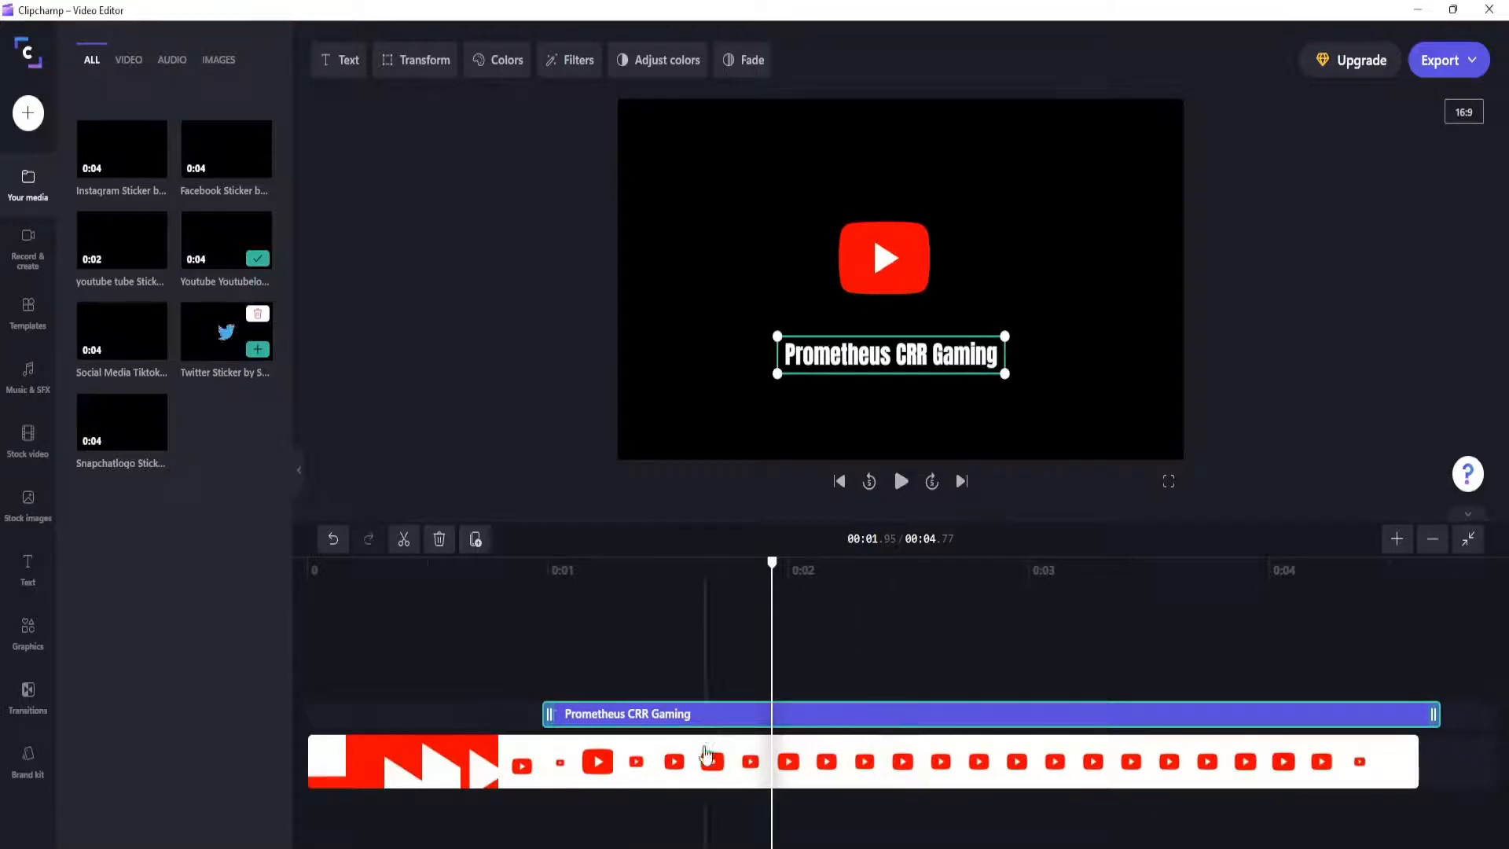
pyautogui.click(342, 63)
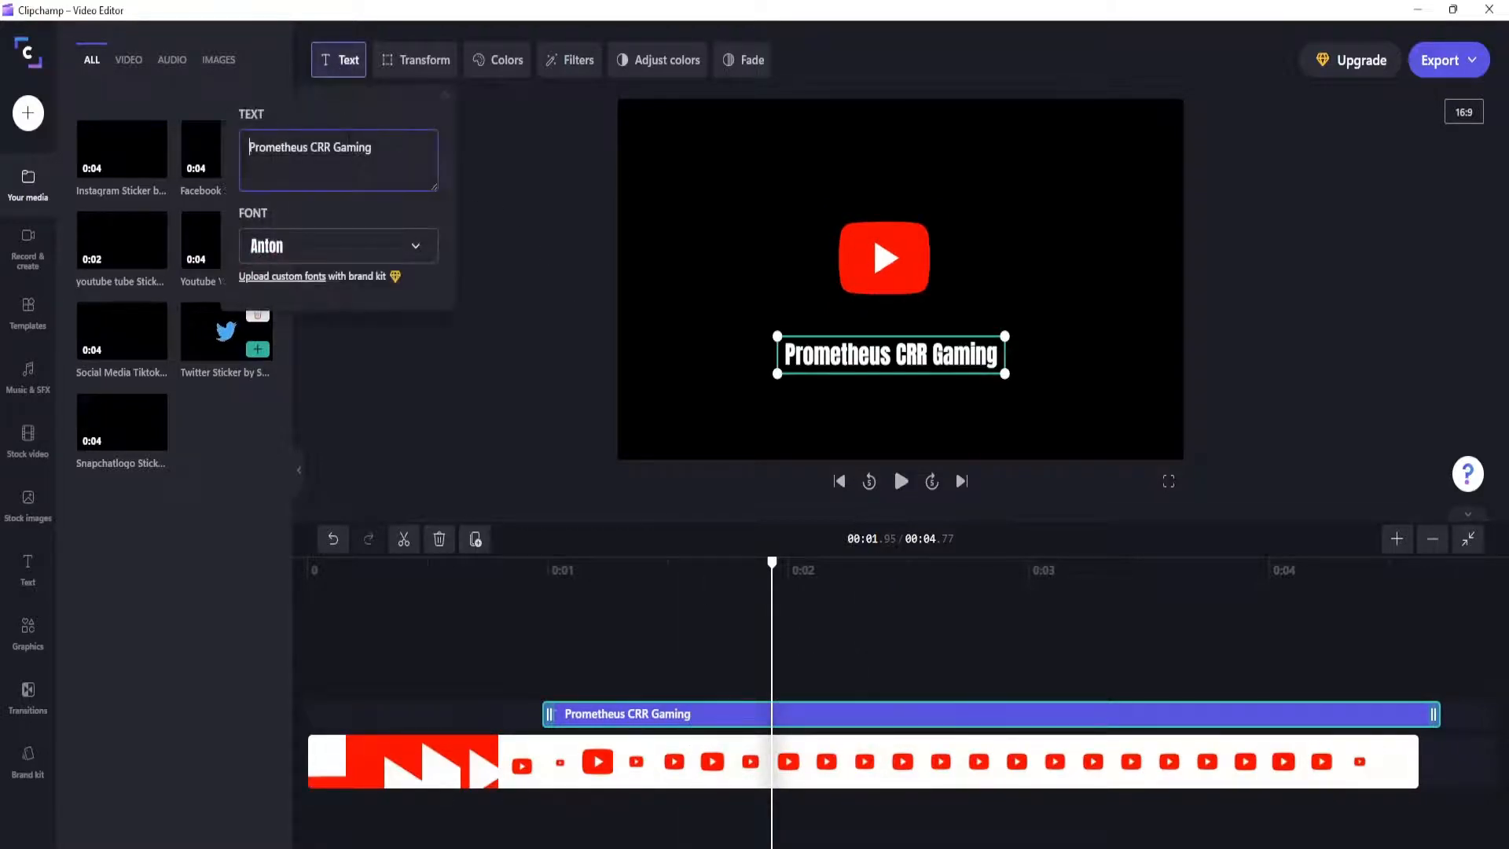
pyautogui.click(342, 255)
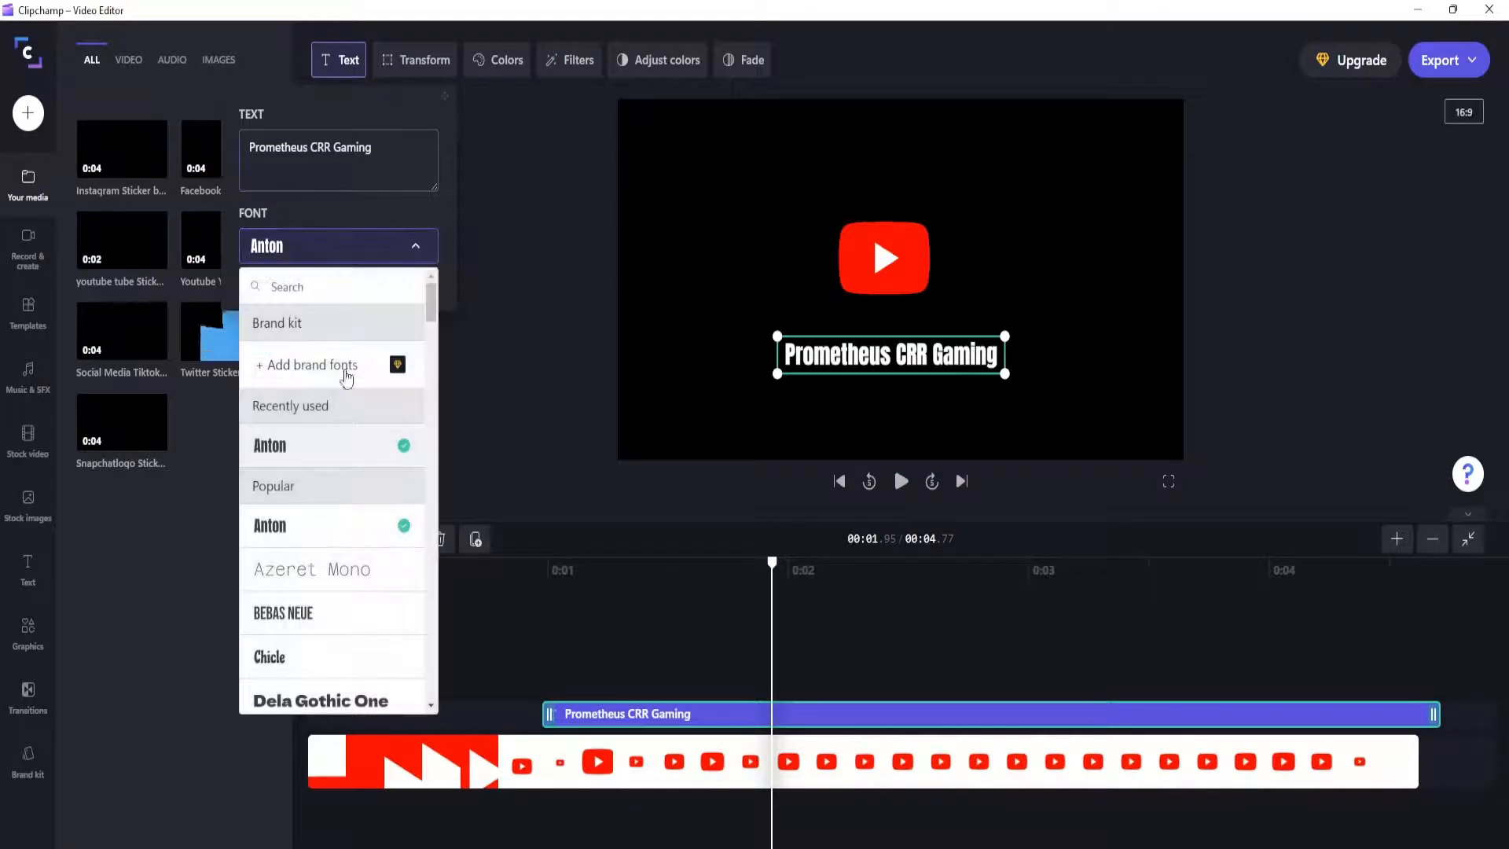
pyautogui.scroll(-2, 346, 432)
pyautogui.scroll(-5, 343, 437)
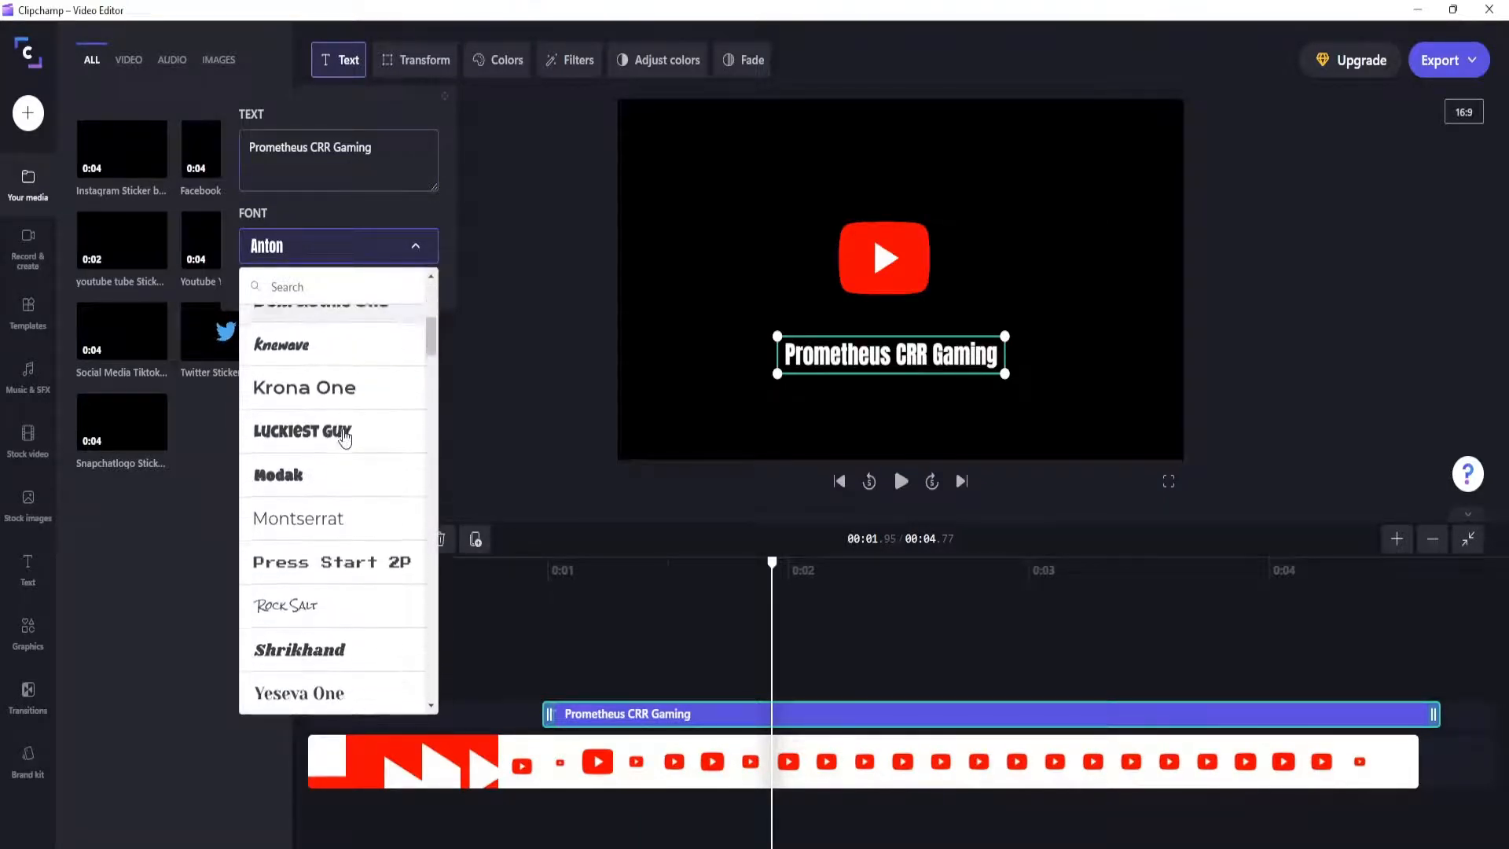
pyautogui.scroll(-5, 322, 534)
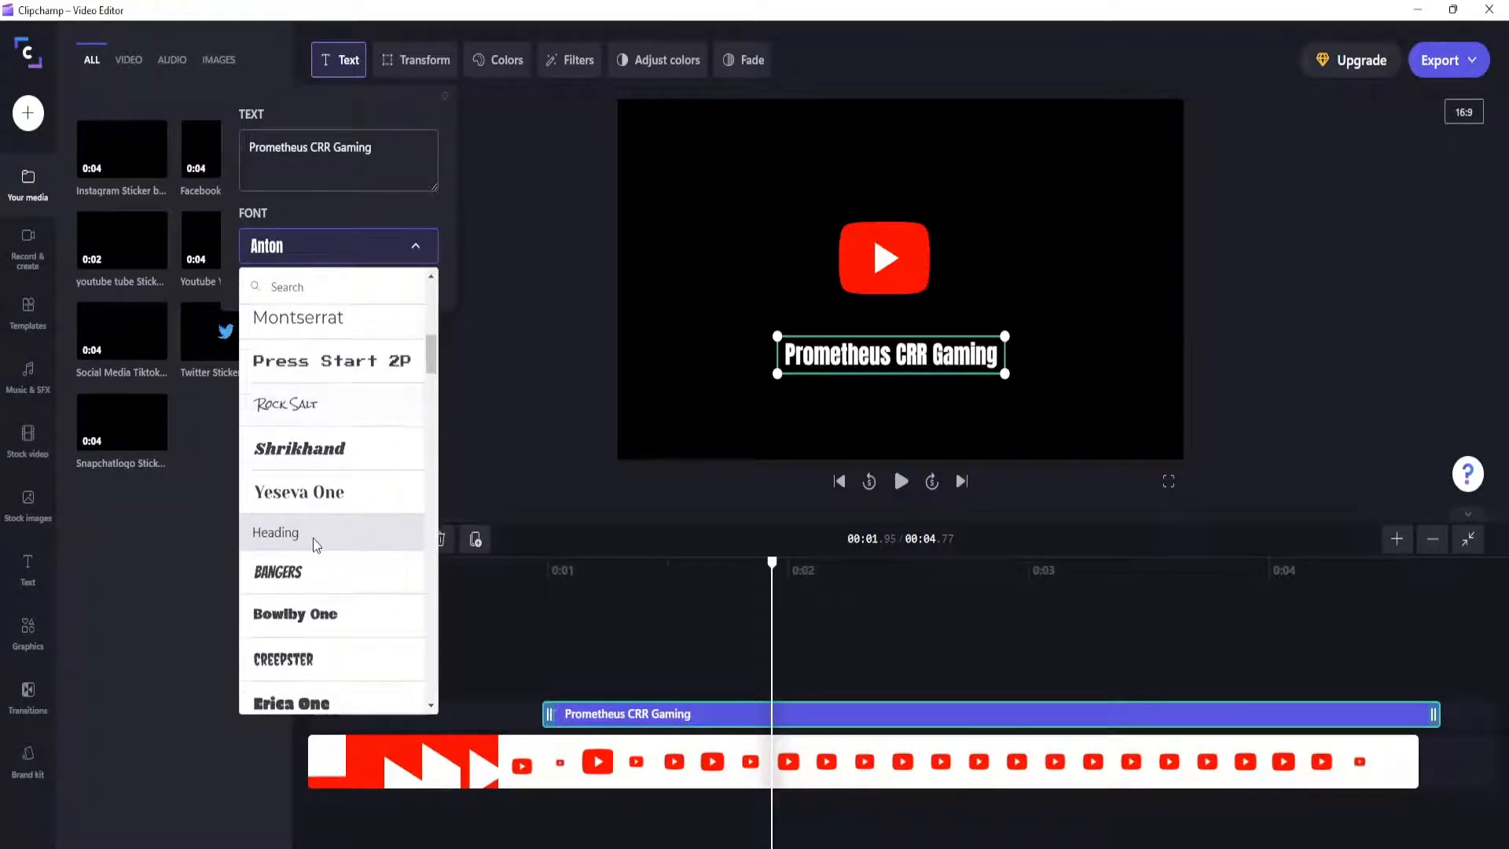
pyautogui.scroll(-6, 313, 491)
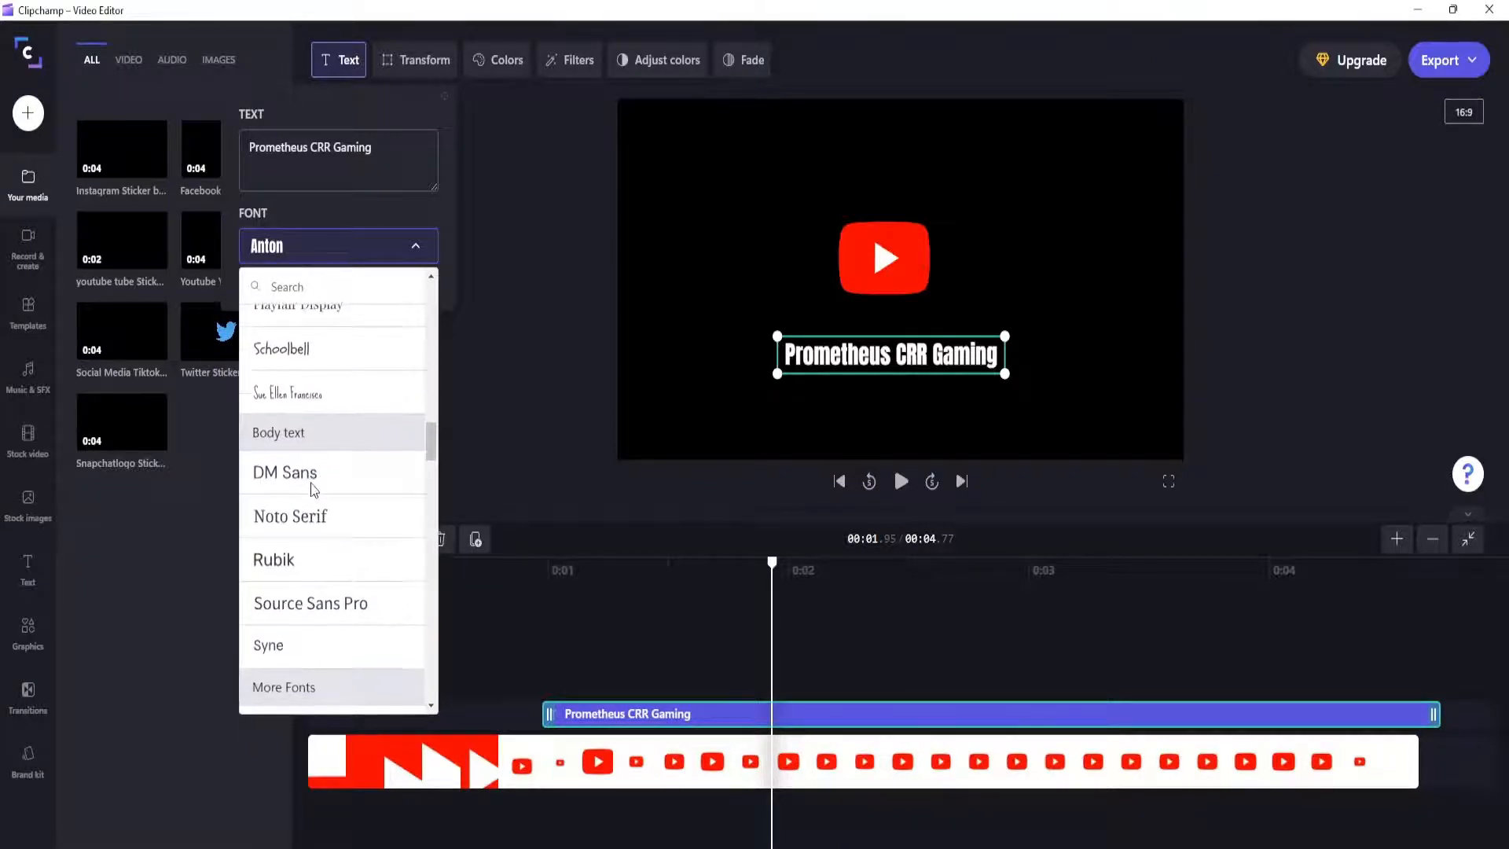
pyautogui.scroll(-3, 313, 491)
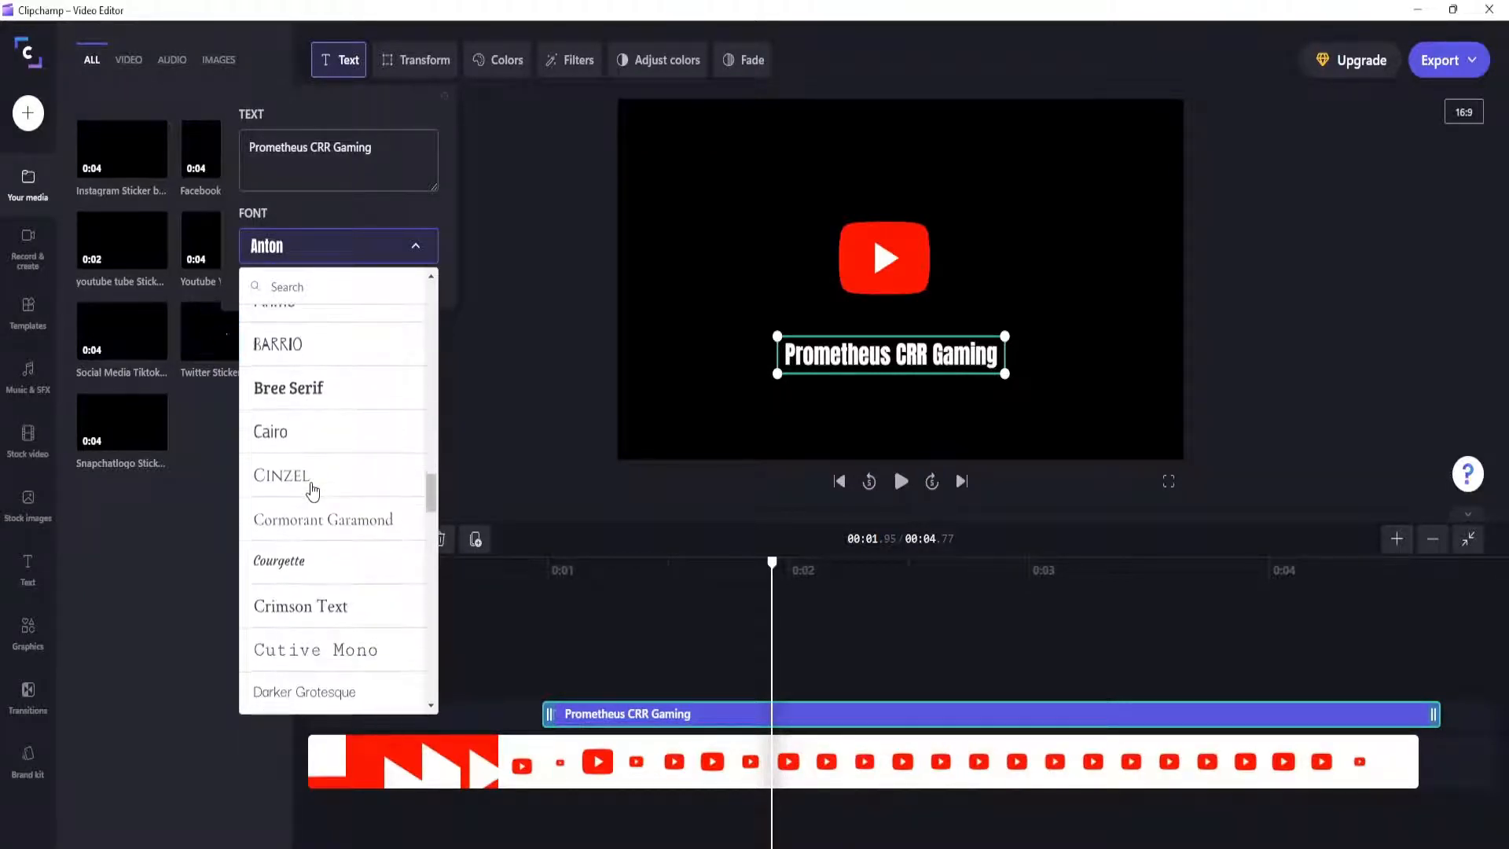
pyautogui.scroll(-4, 313, 491)
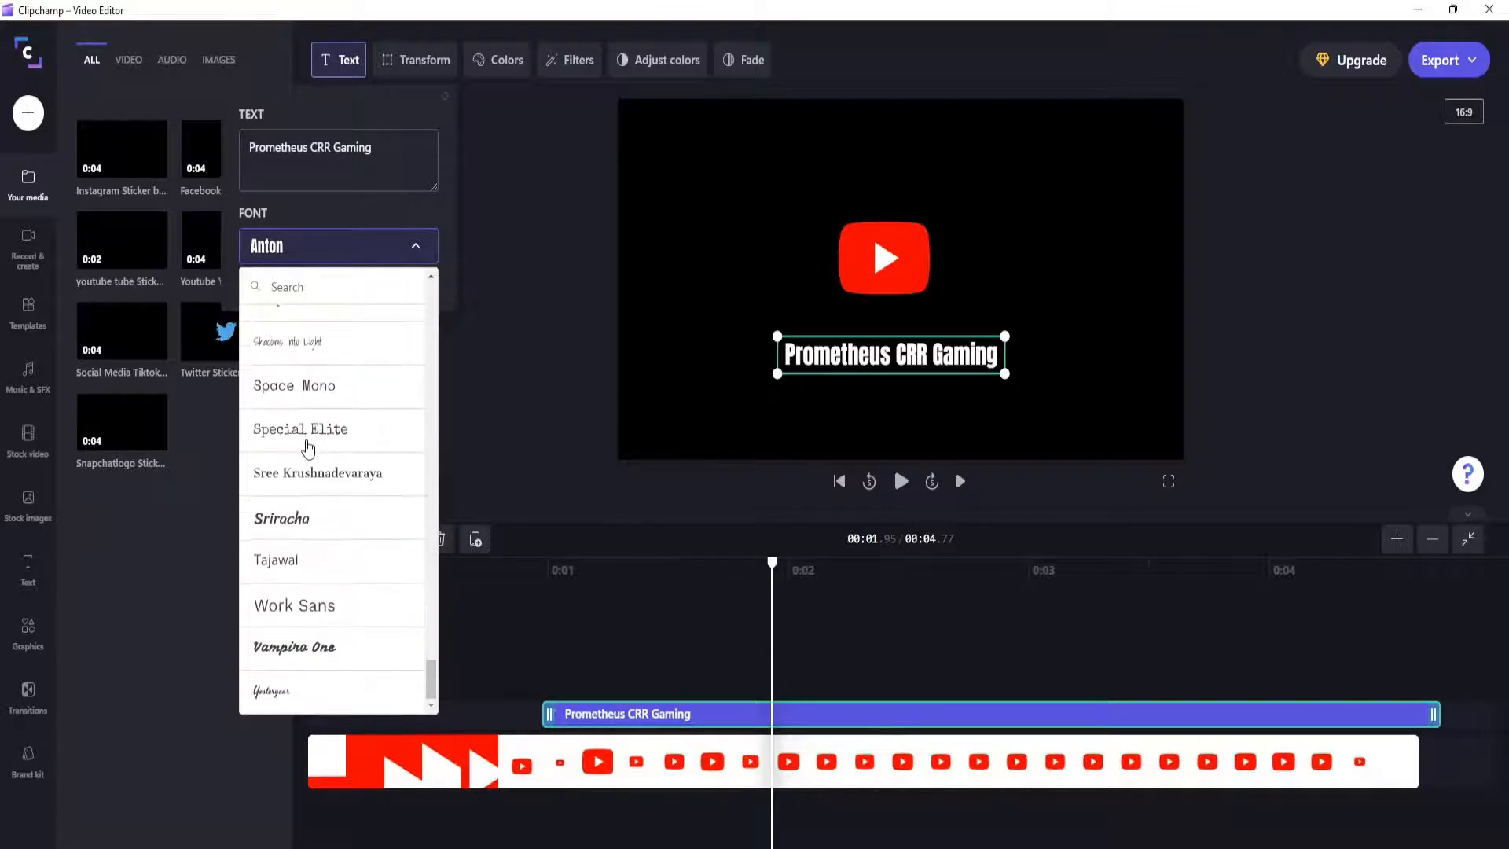
pyautogui.click(322, 652)
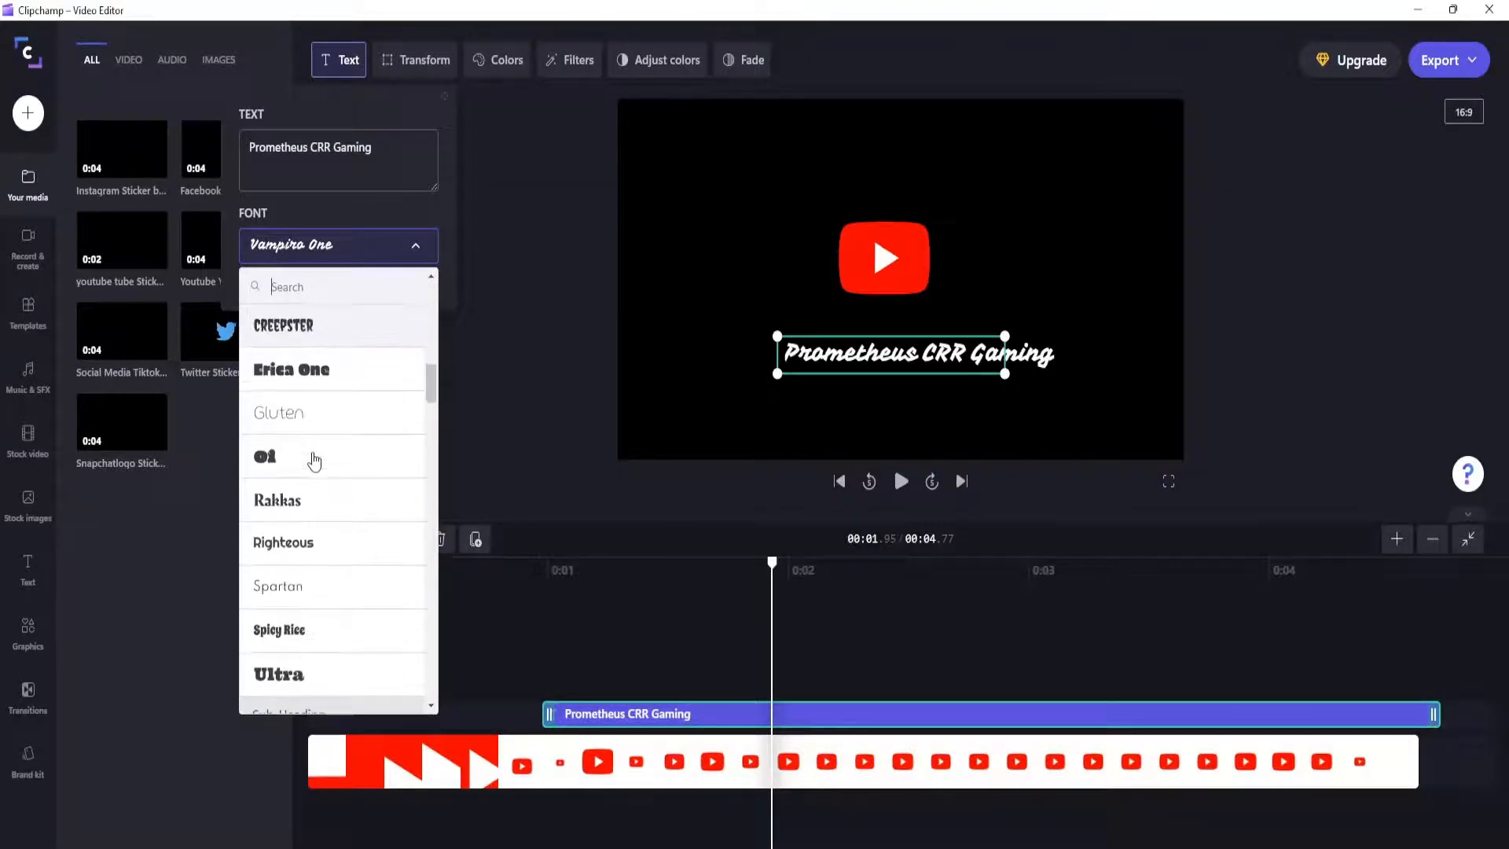
# Step: Set the font of the "Prometheus CRR Gaming" title to Fredericka the Great
pyautogui.scroll(-6, 314, 460)
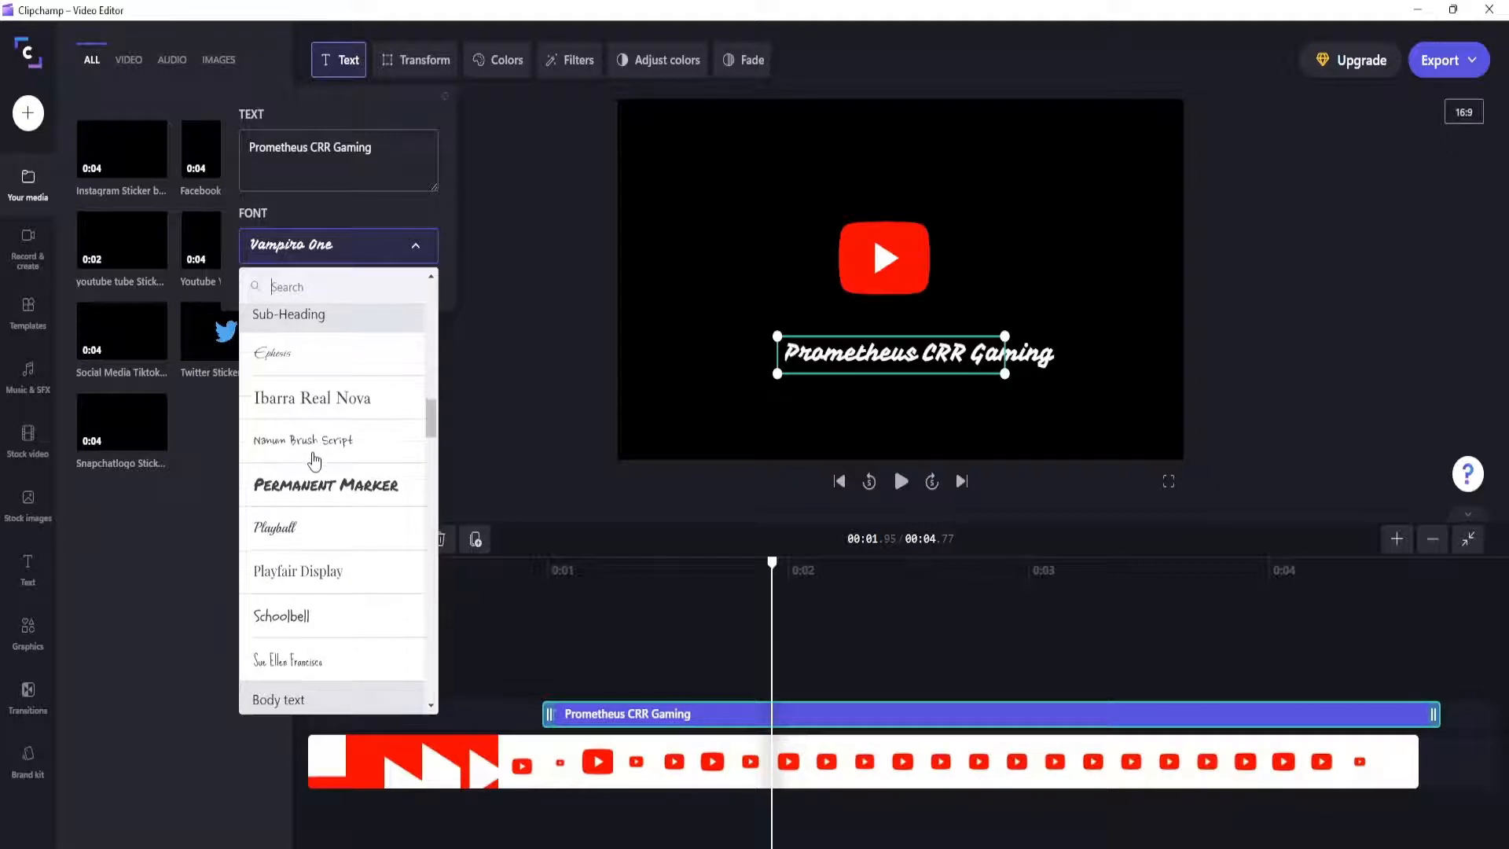
pyautogui.scroll(-8, 315, 459)
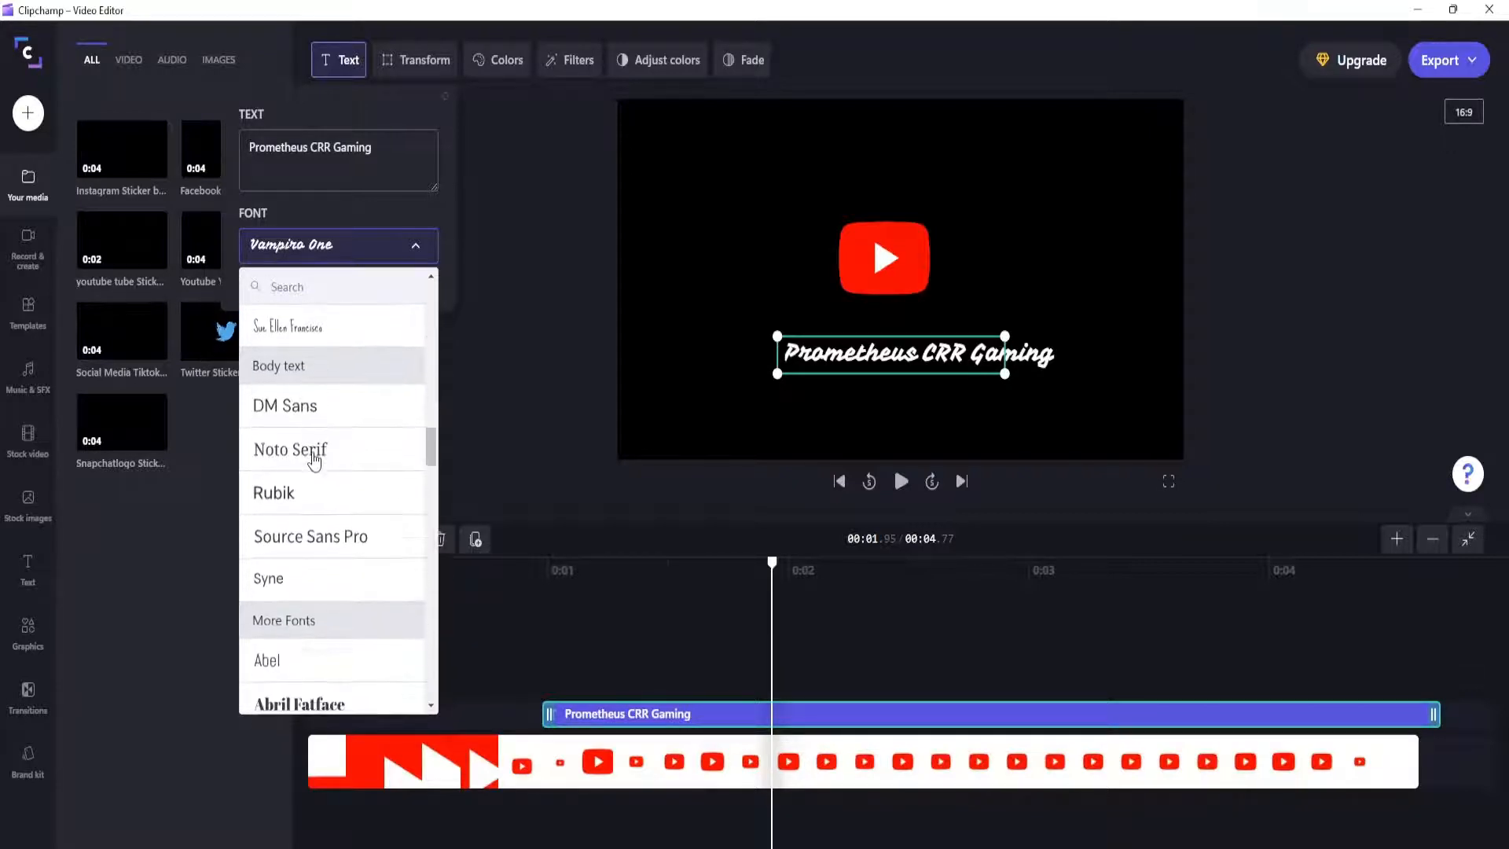
pyautogui.scroll(-7, 314, 464)
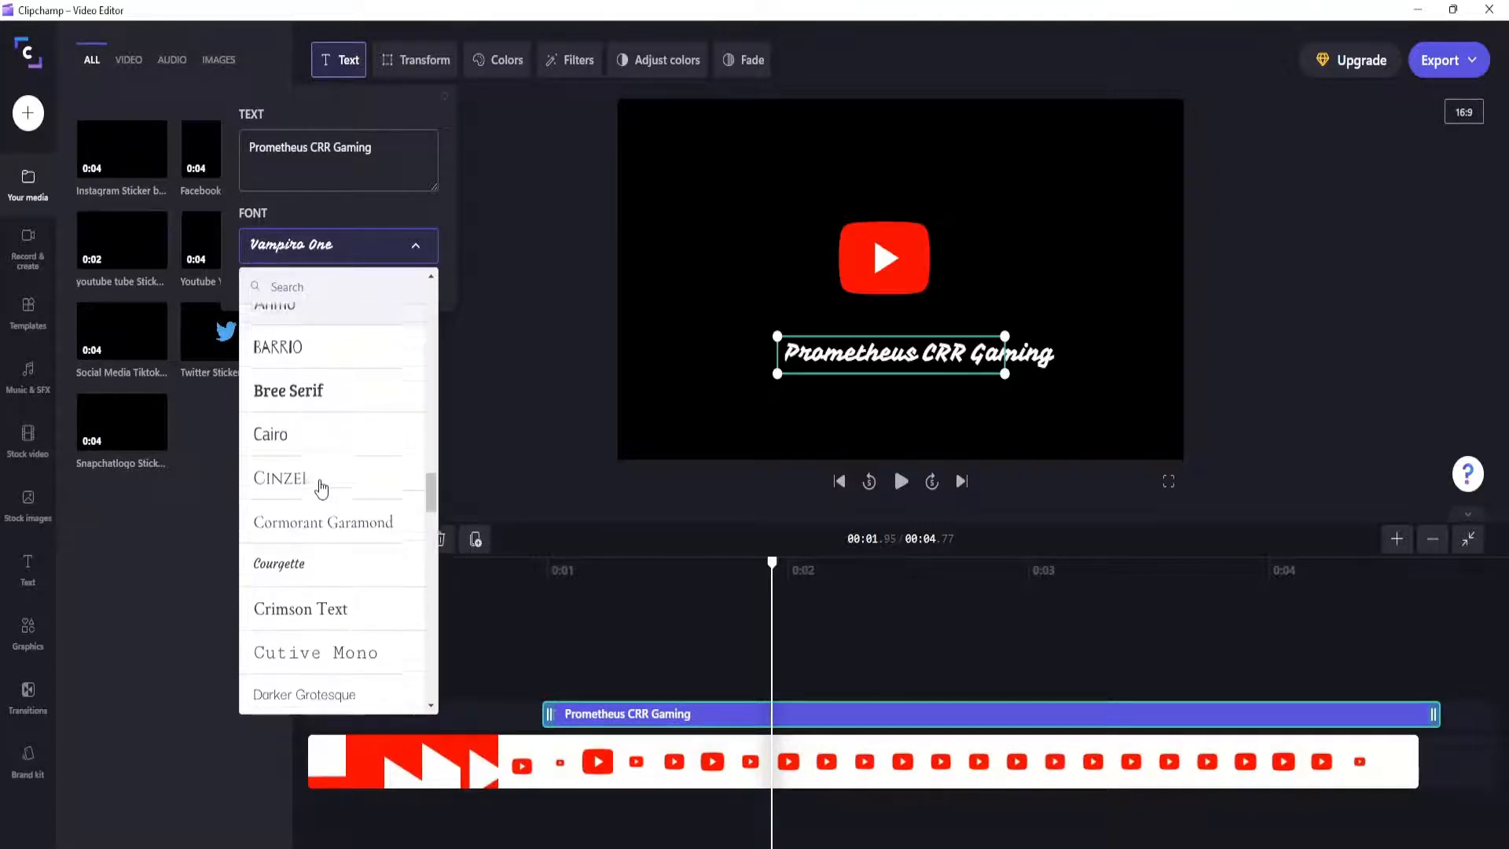
pyautogui.scroll(-2, 320, 487)
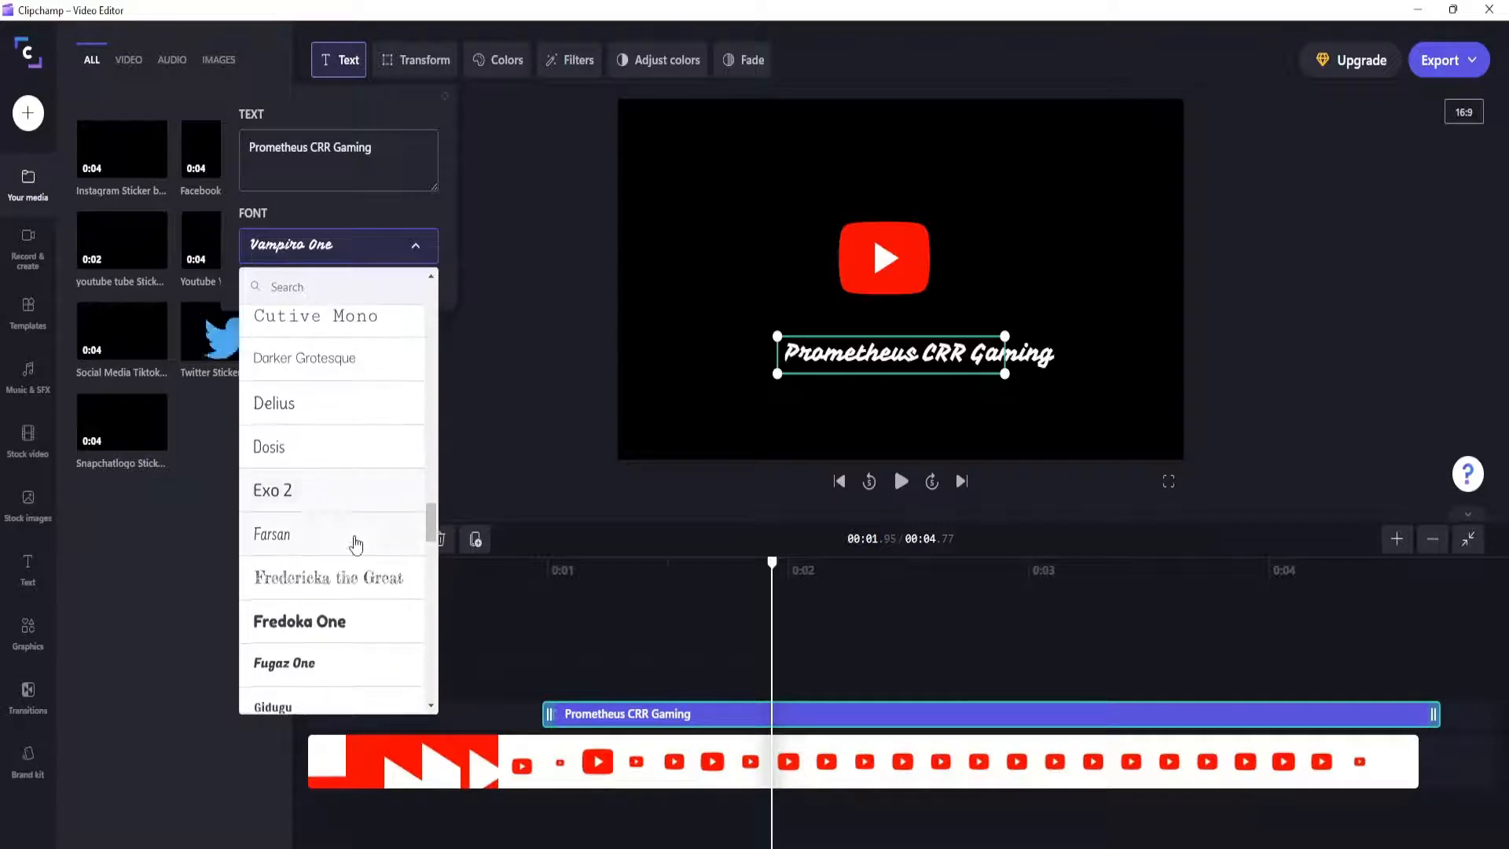
pyautogui.click(361, 582)
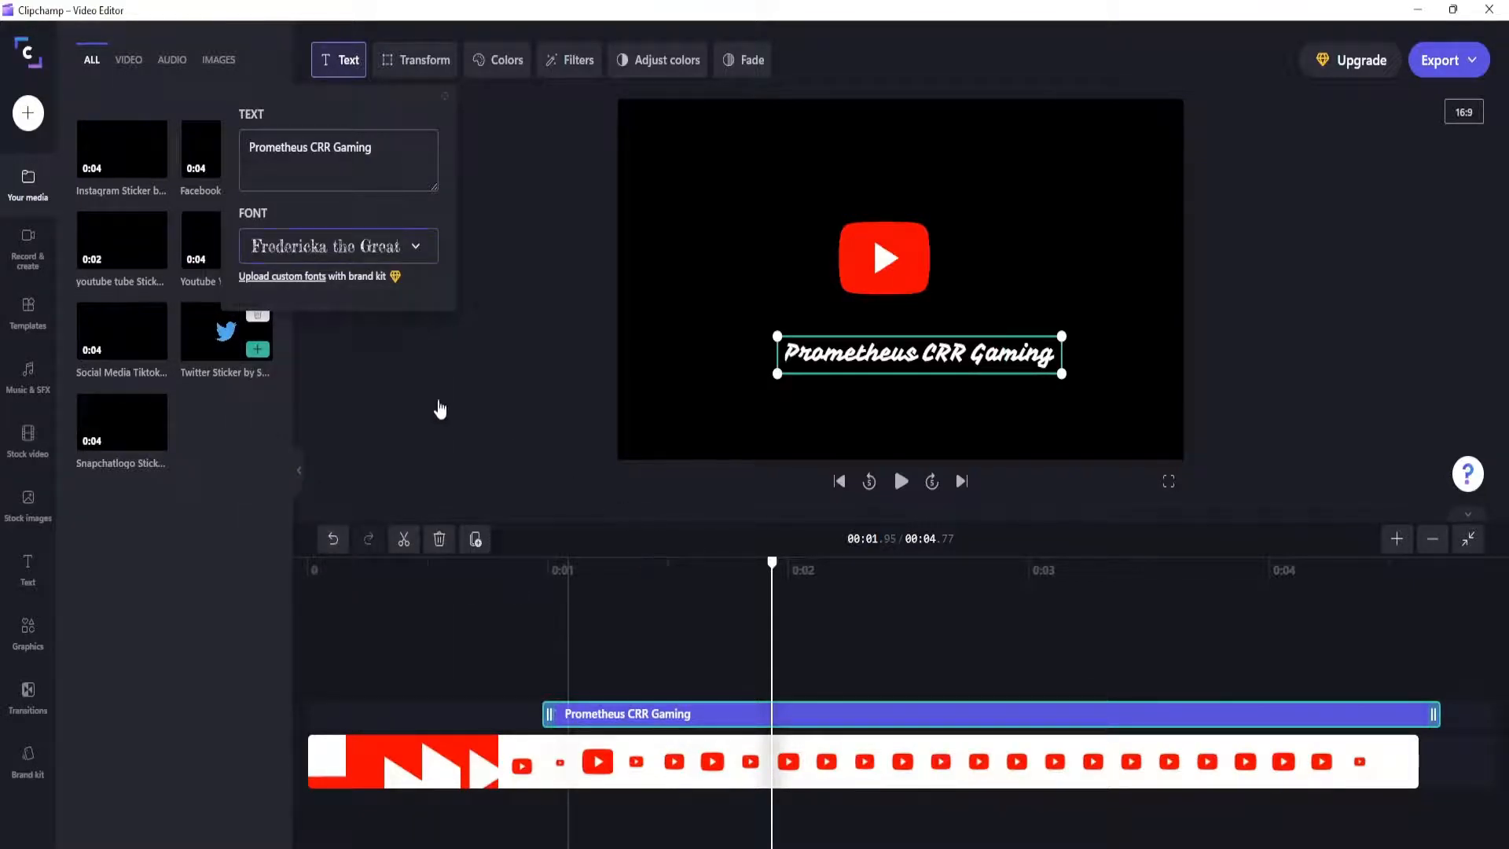
# Step: Play the video from the start to check the new font, and export it at 1080p
pyautogui.moveTo(789, 575); pyautogui.dragTo(290, 528)
pyautogui.click(901, 482)
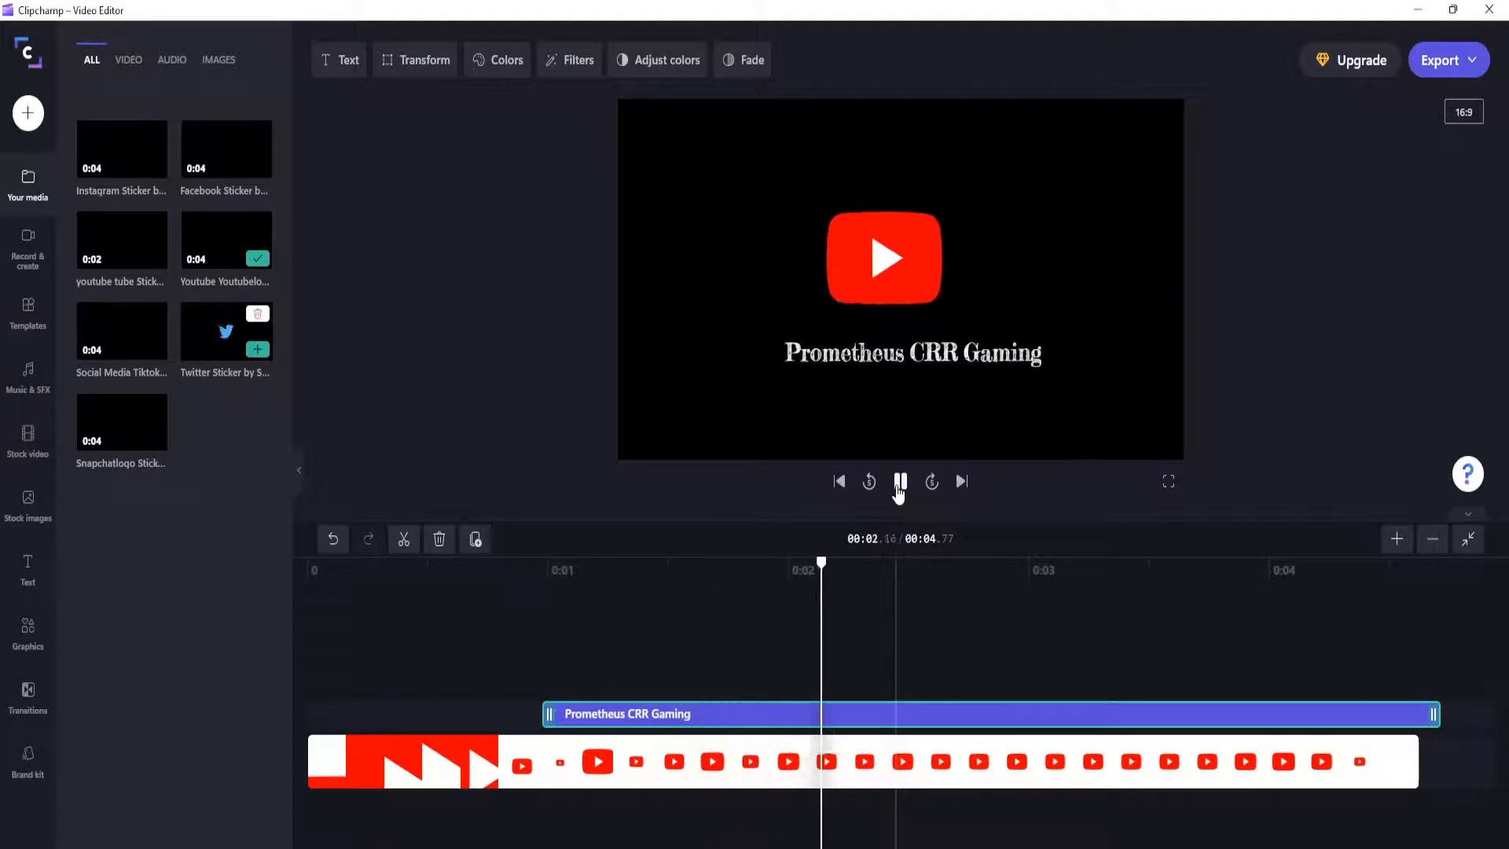
pyautogui.click(901, 481)
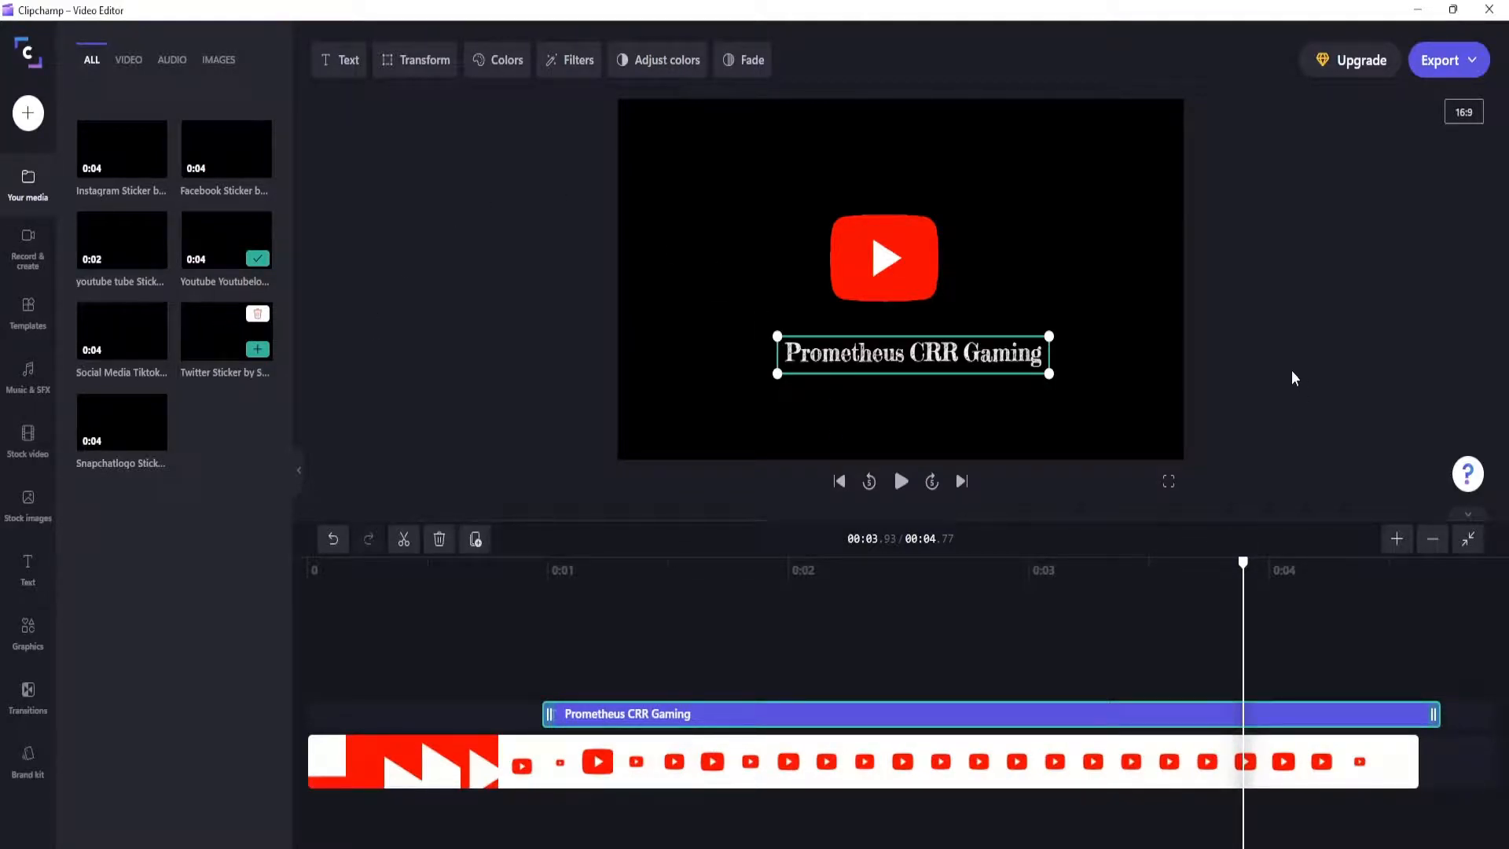
pyautogui.click(1445, 61)
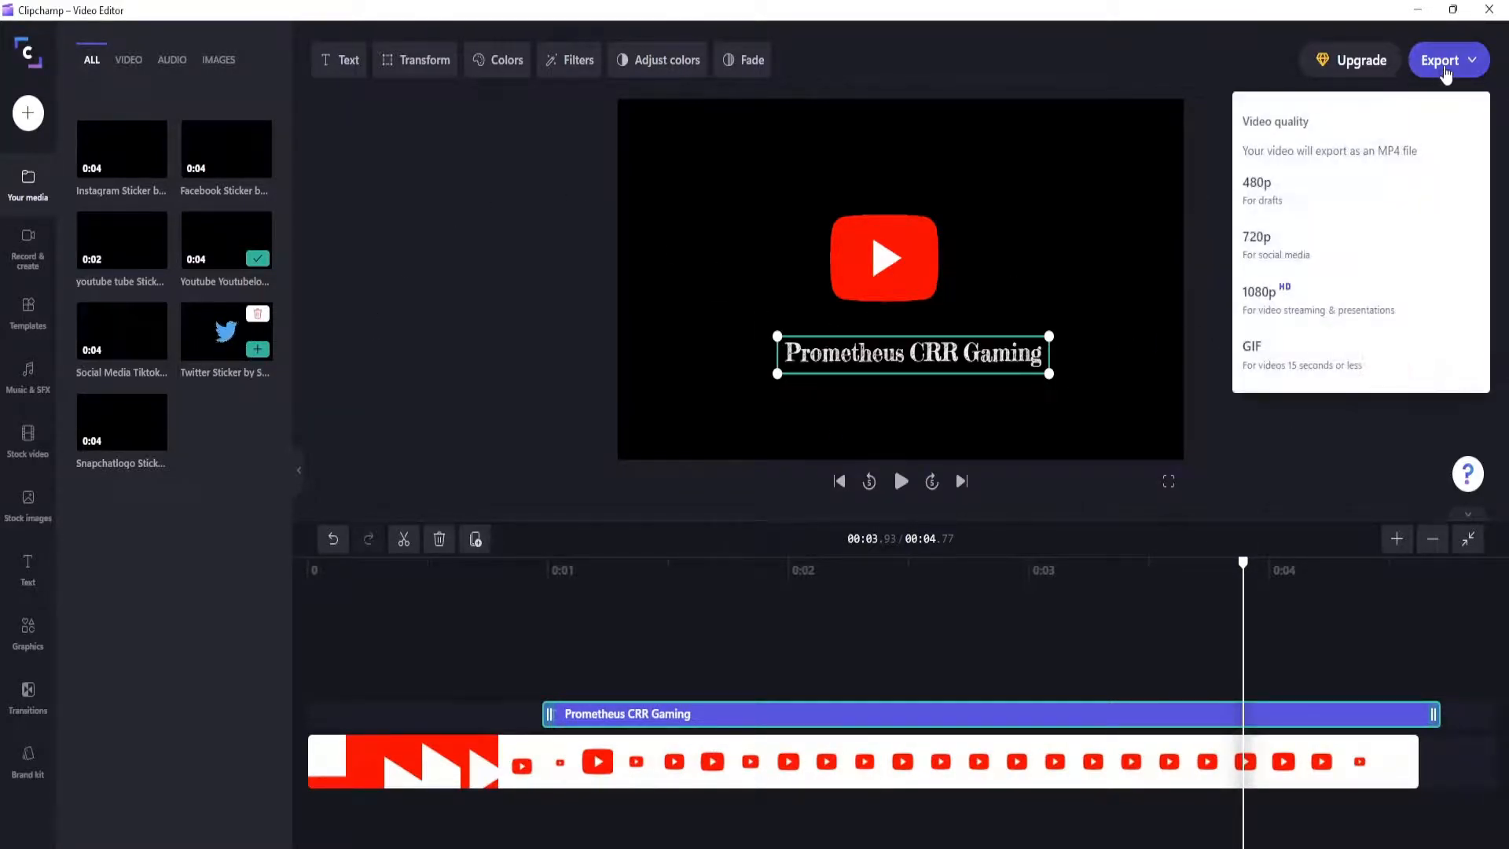
pyautogui.click(1275, 306)
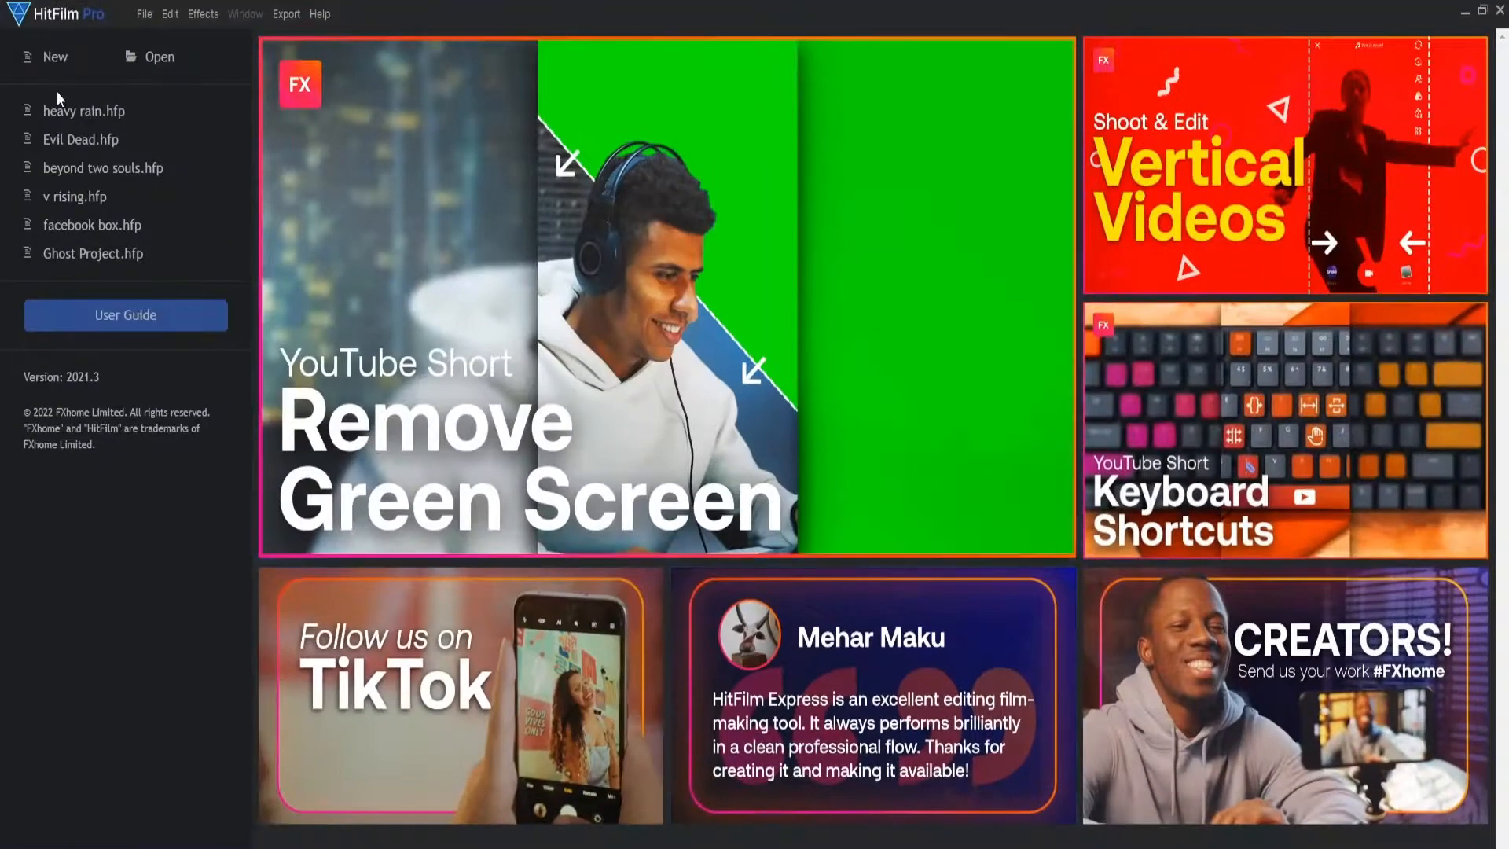
# Step: Switch to HitFilm Pro, start a new project and create a 30-second composite shot using the 1080p Full HD @ 25 fps template
pyautogui.click(49, 62)
pyautogui.click(885, 667)
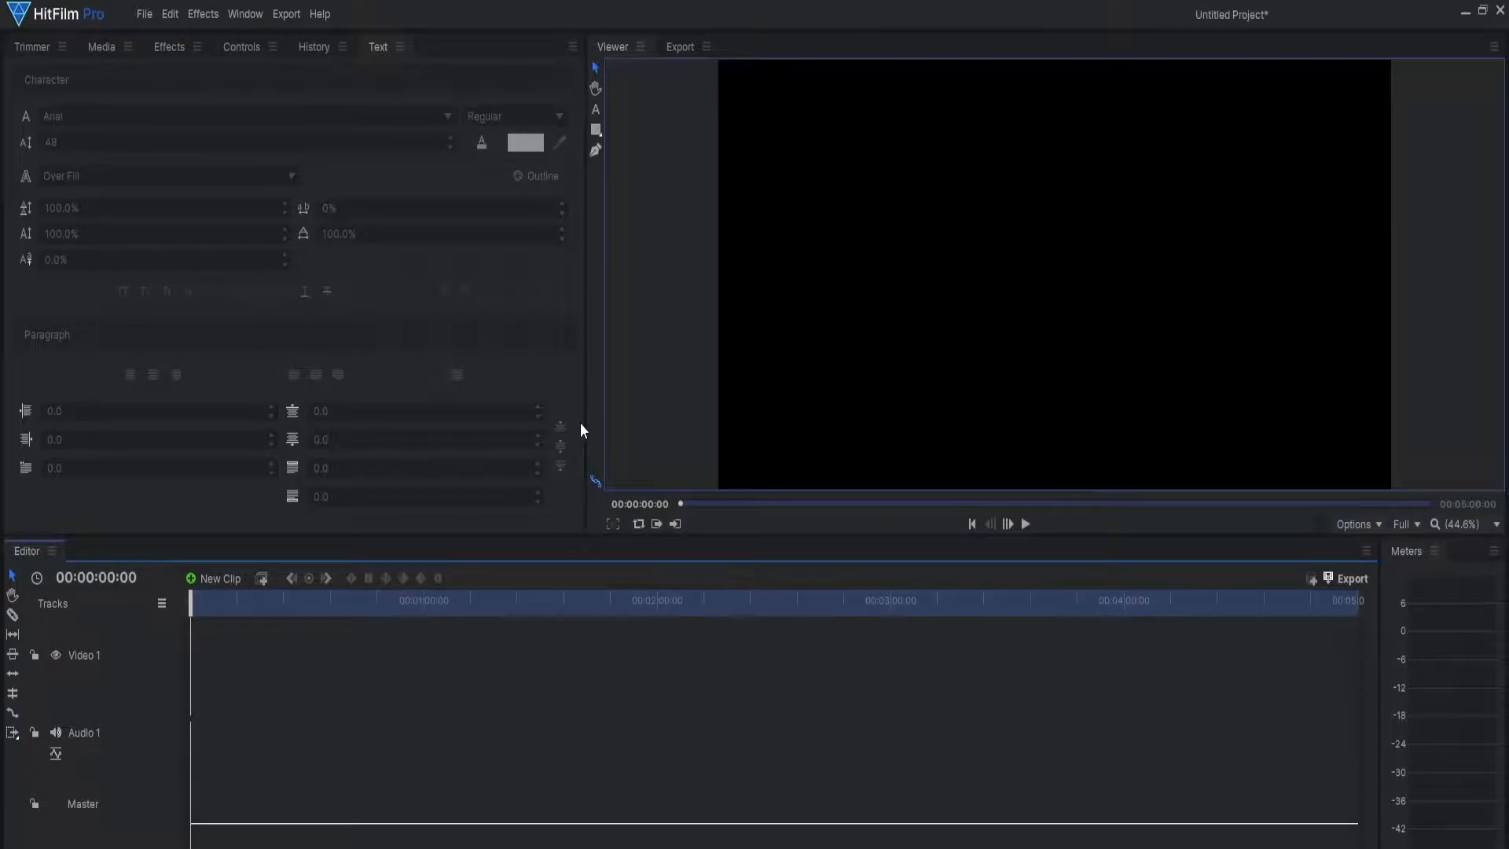
pyautogui.click(107, 51)
pyautogui.click(195, 77)
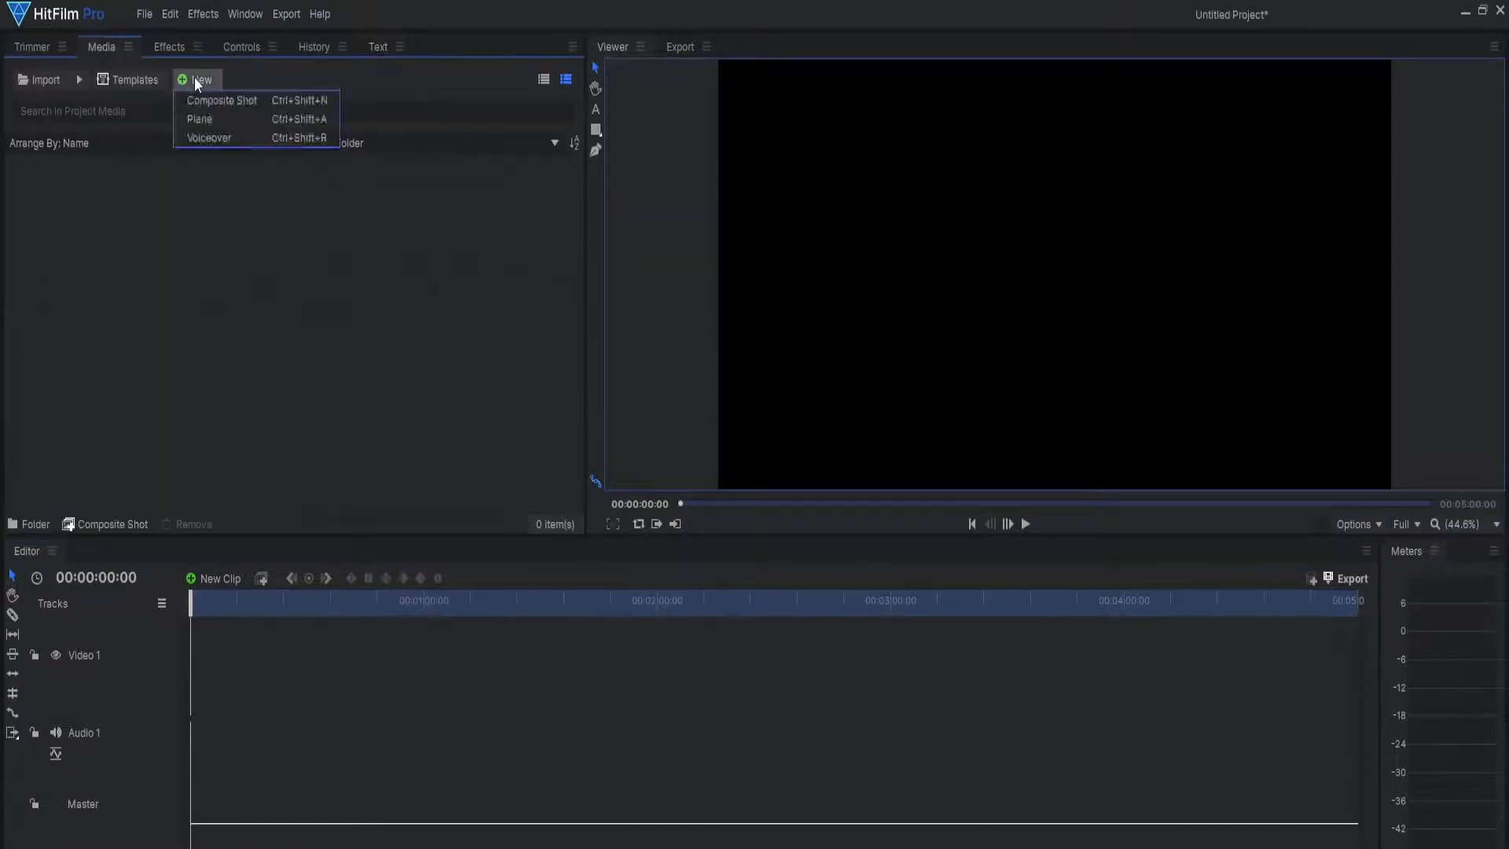
pyautogui.click(199, 102)
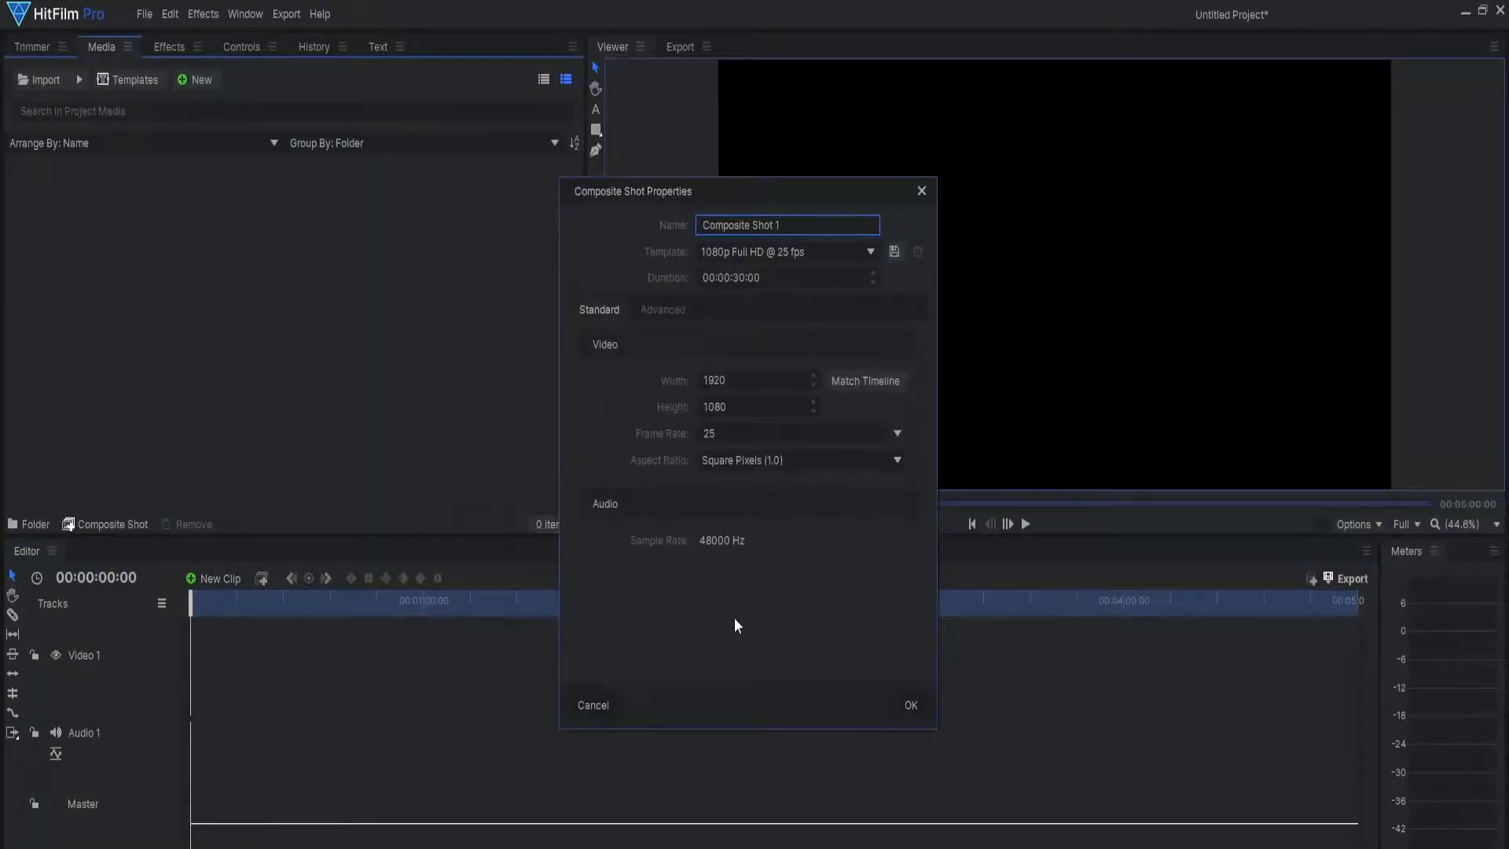
pyautogui.click(908, 708)
# Step: Turn on the checkerboard background for the composite shot's viewer
pyautogui.click(1354, 525)
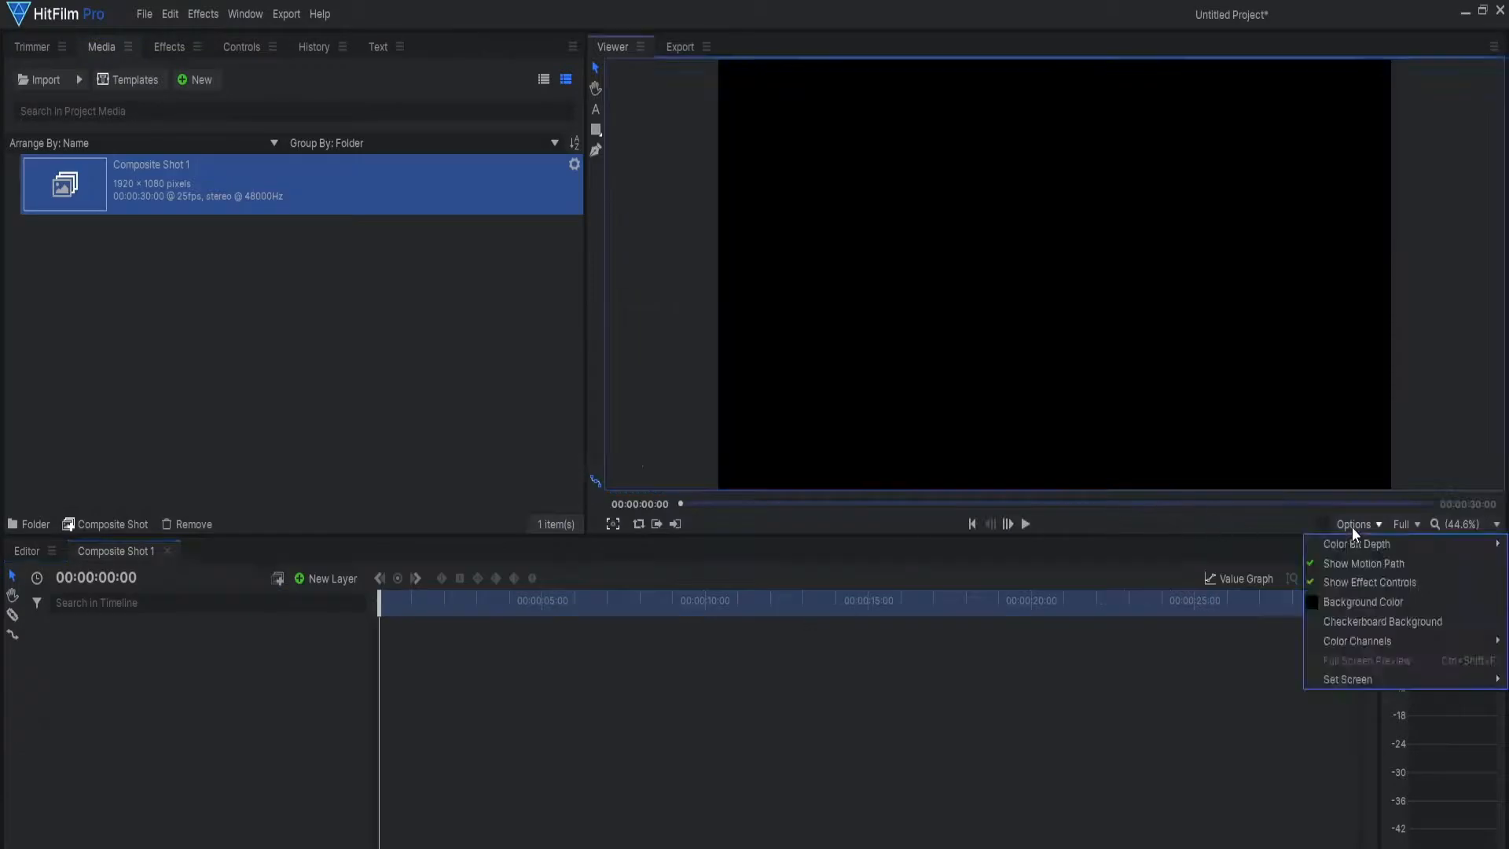
pyautogui.click(1342, 622)
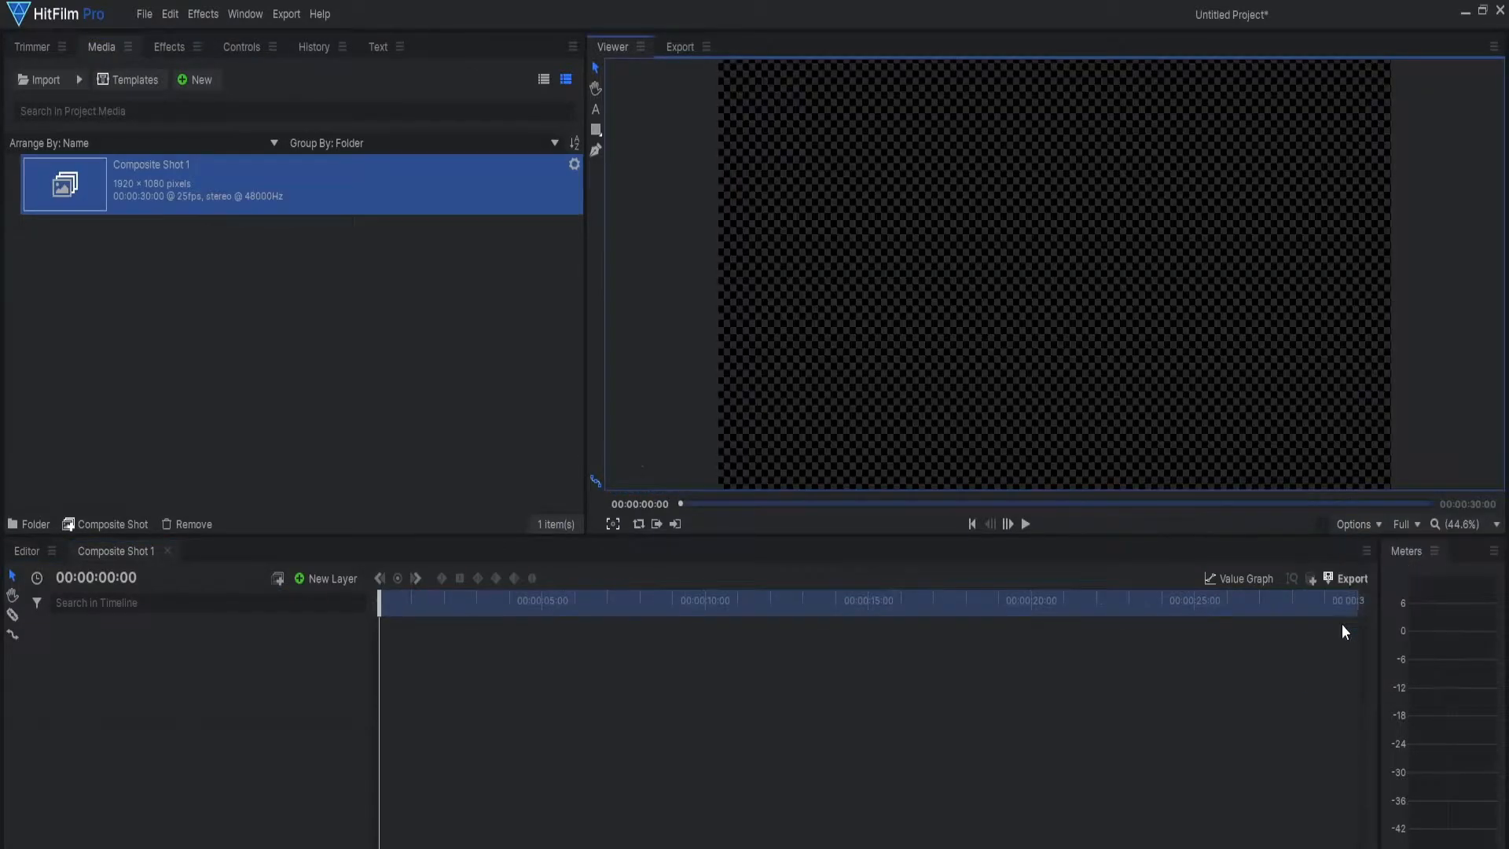
# Step: Import "Dynamic social handle - Made with Clipchamp.mp4" from the Downloads folder into the project media
pyautogui.click(36, 81)
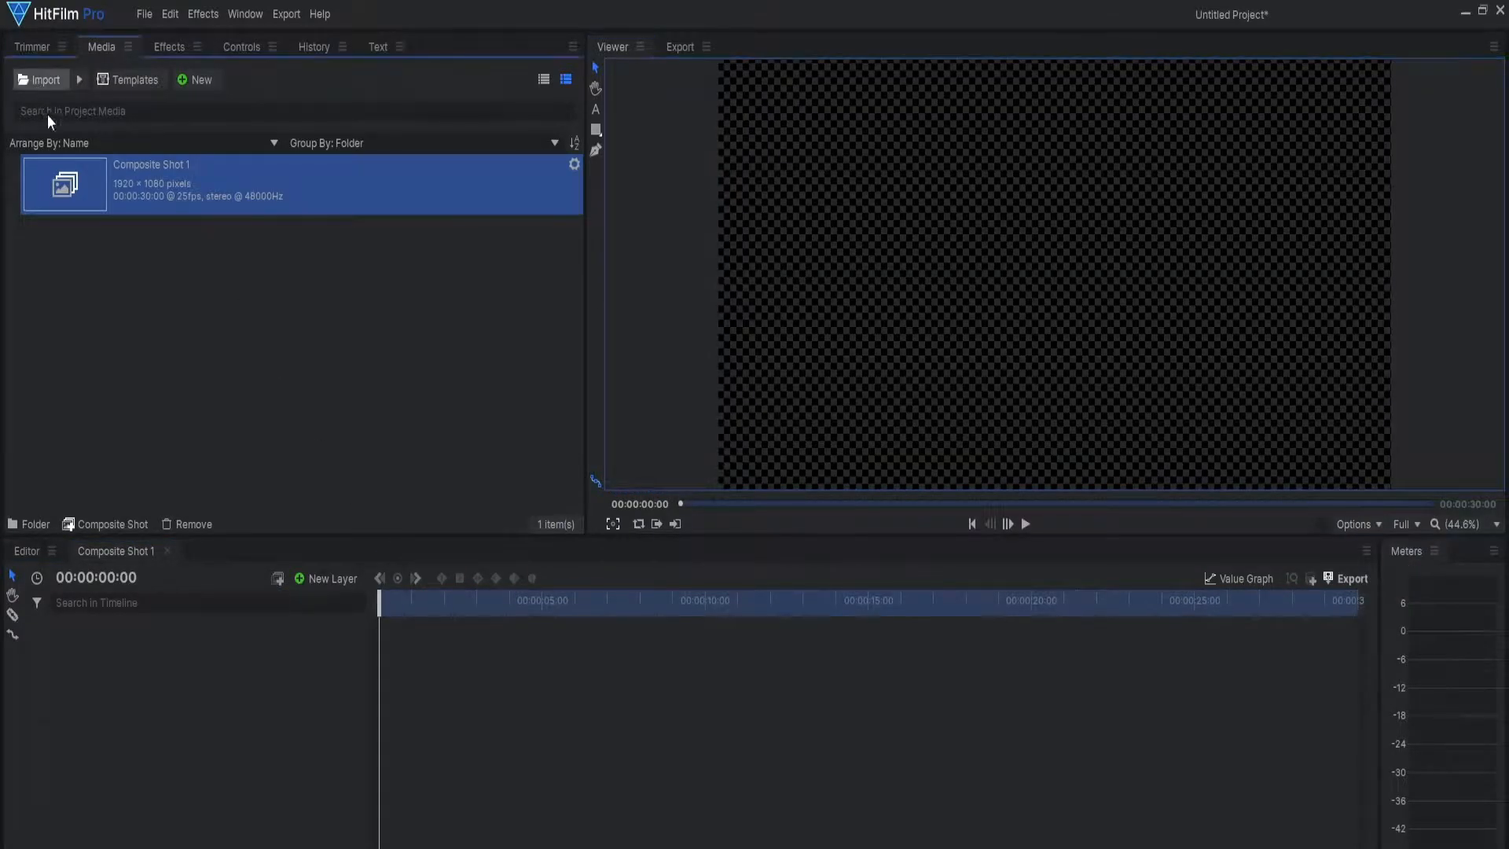
pyautogui.scroll(2, 67, 207)
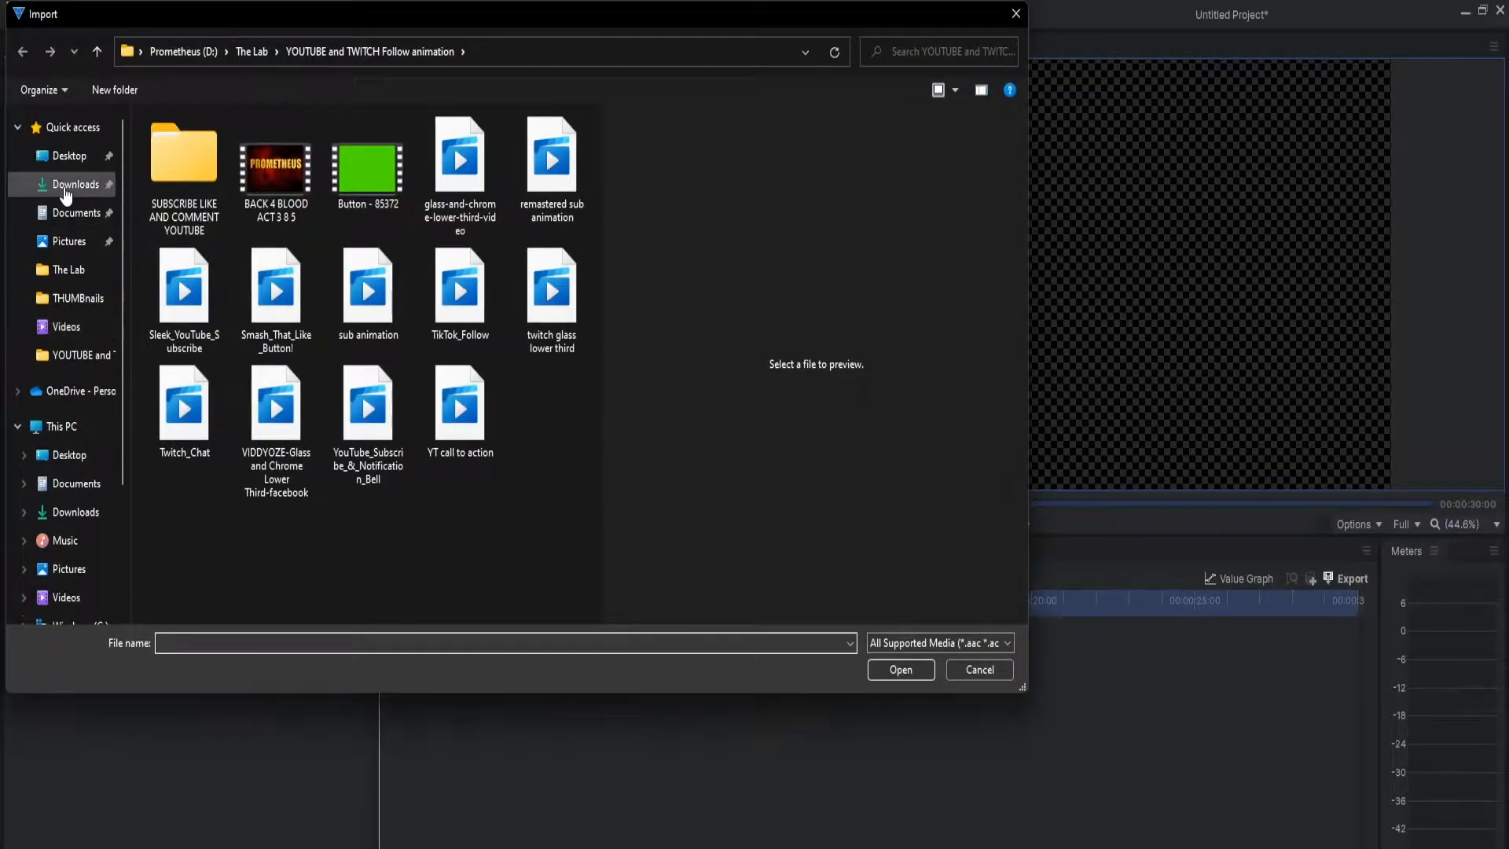
pyautogui.click(75, 184)
pyautogui.doubleClick(186, 173)
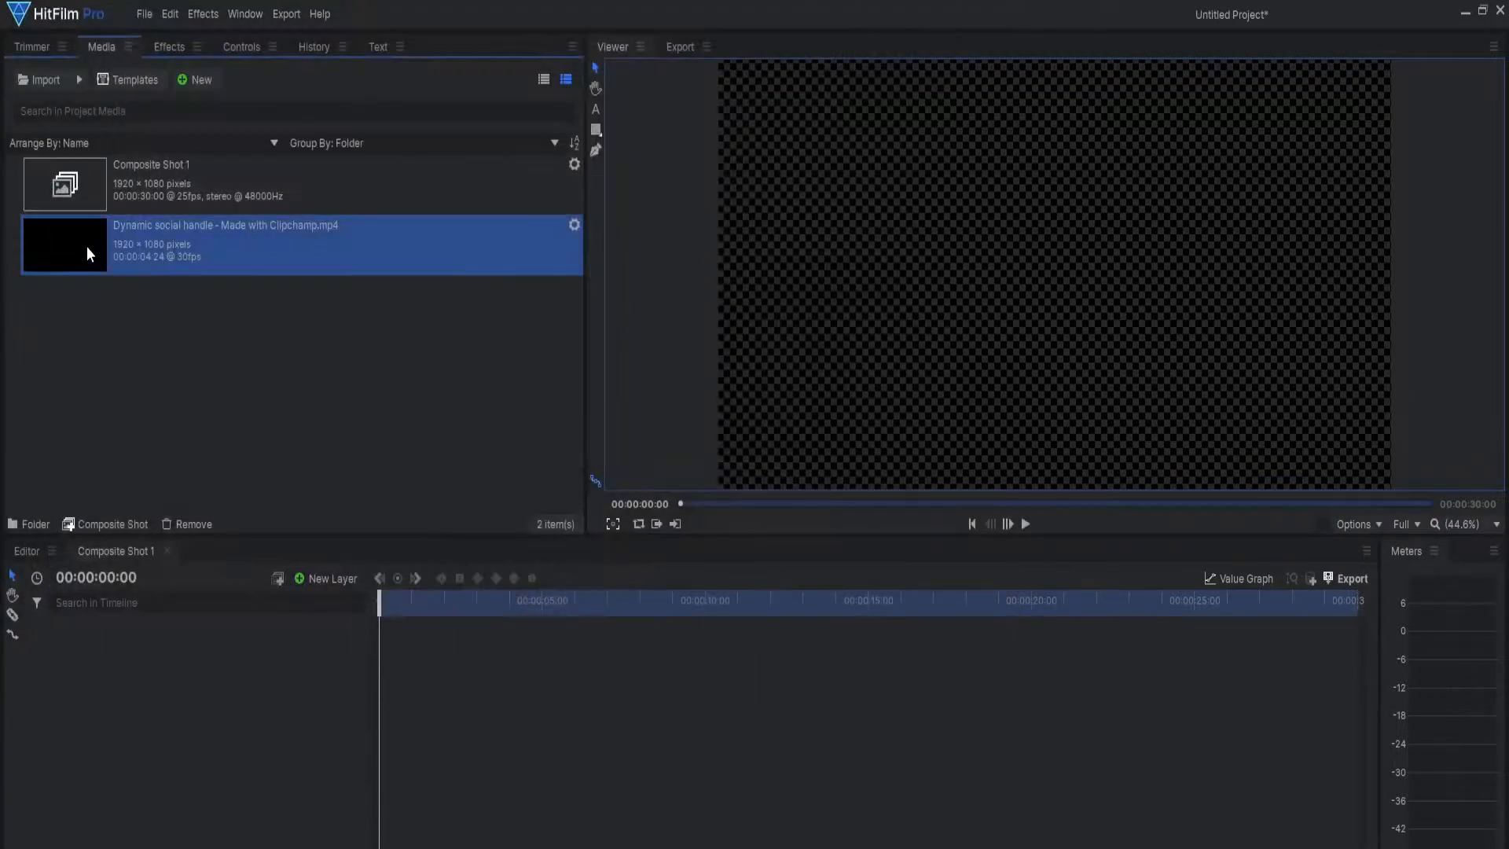
# Step: Add the imported social handle clip to the Composite Shot 1 timeline and play it to check the logo and text
pyautogui.moveTo(79, 242); pyautogui.dragTo(139, 625)
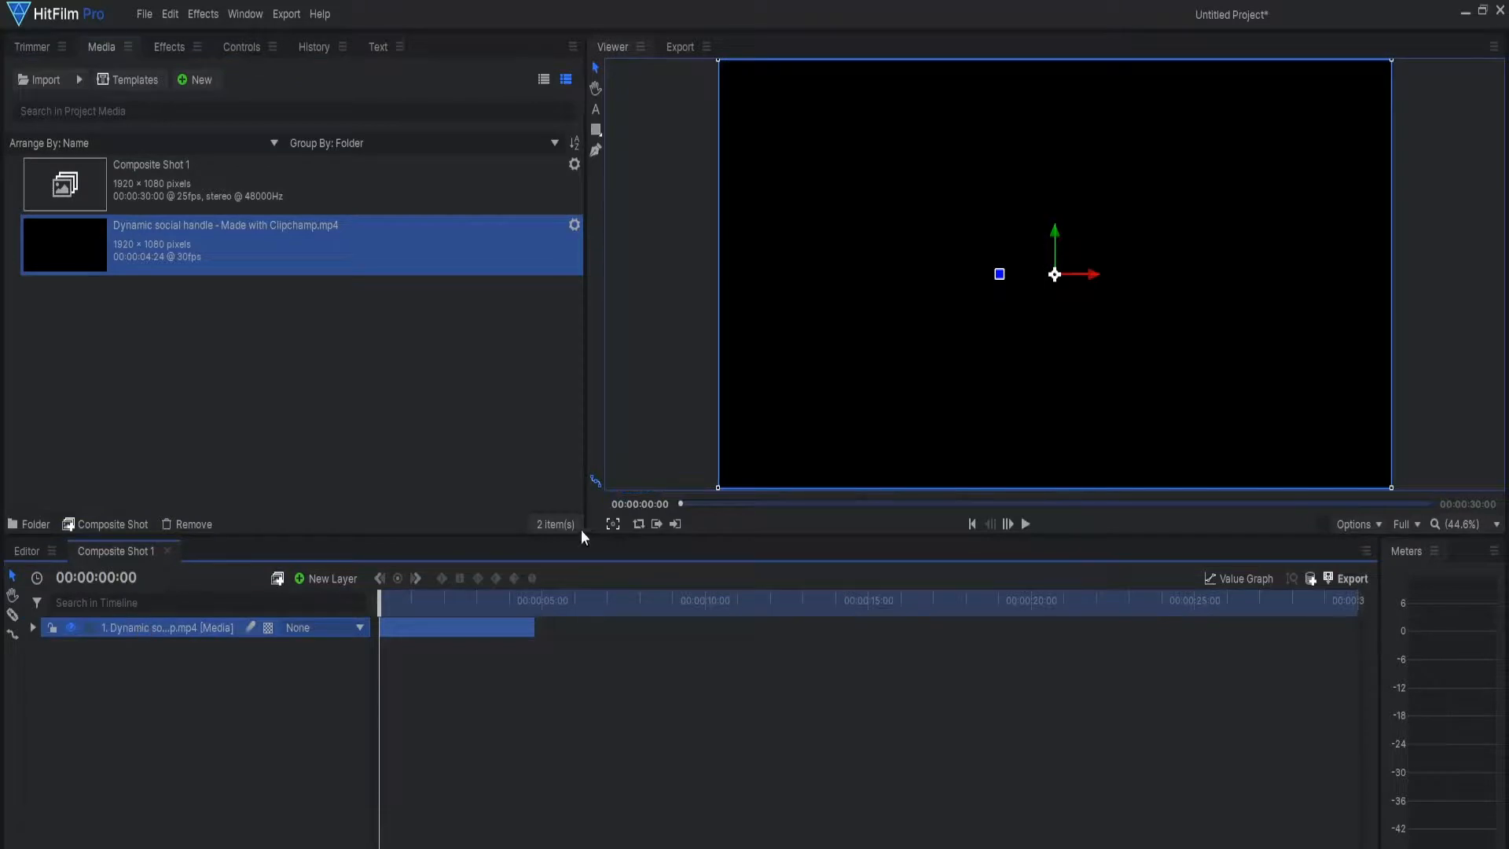
pyautogui.click(1026, 523)
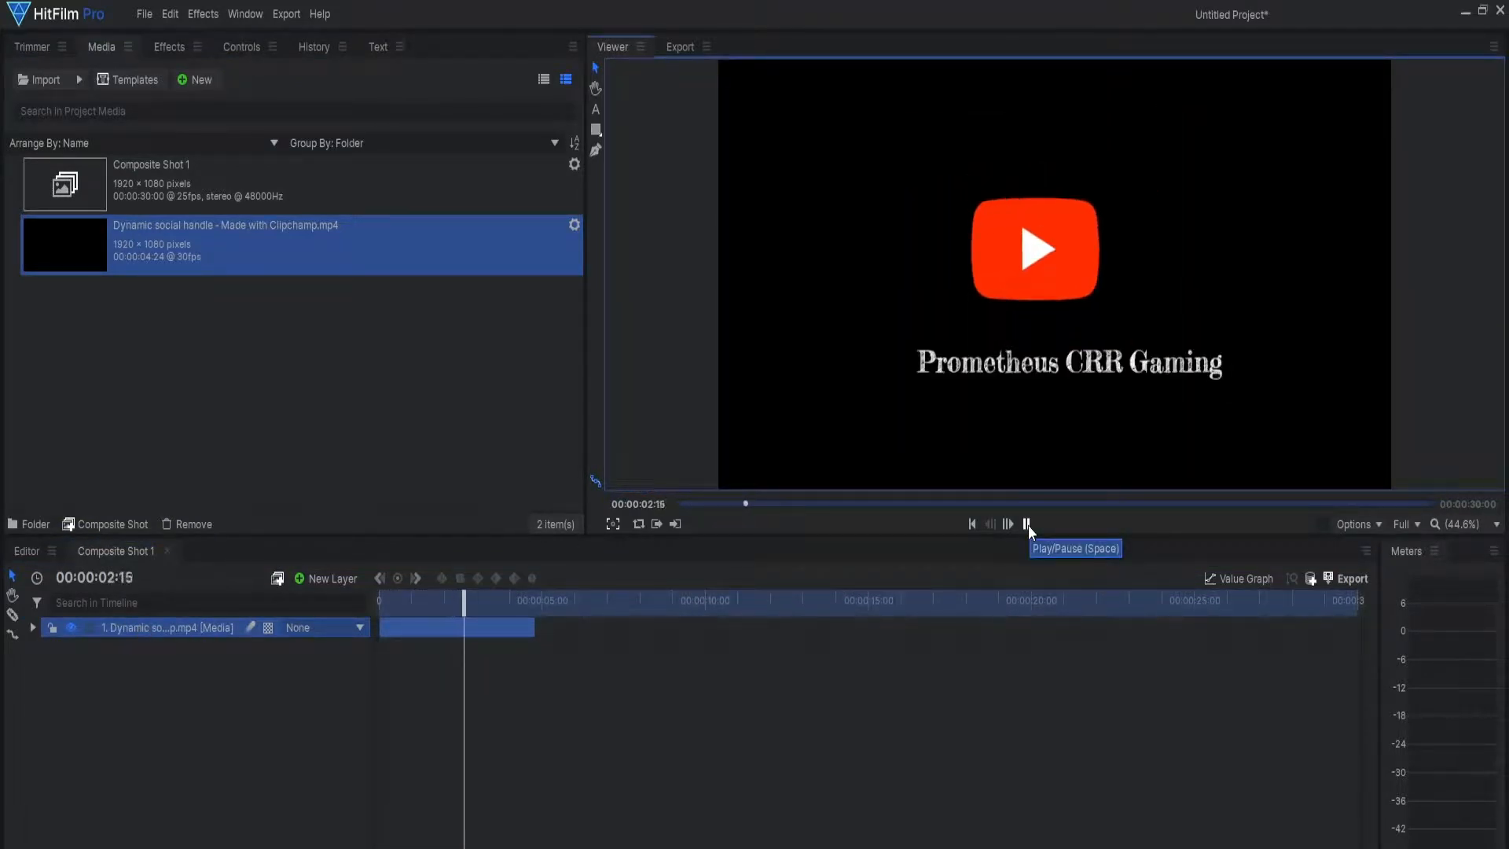
pyautogui.click(1027, 524)
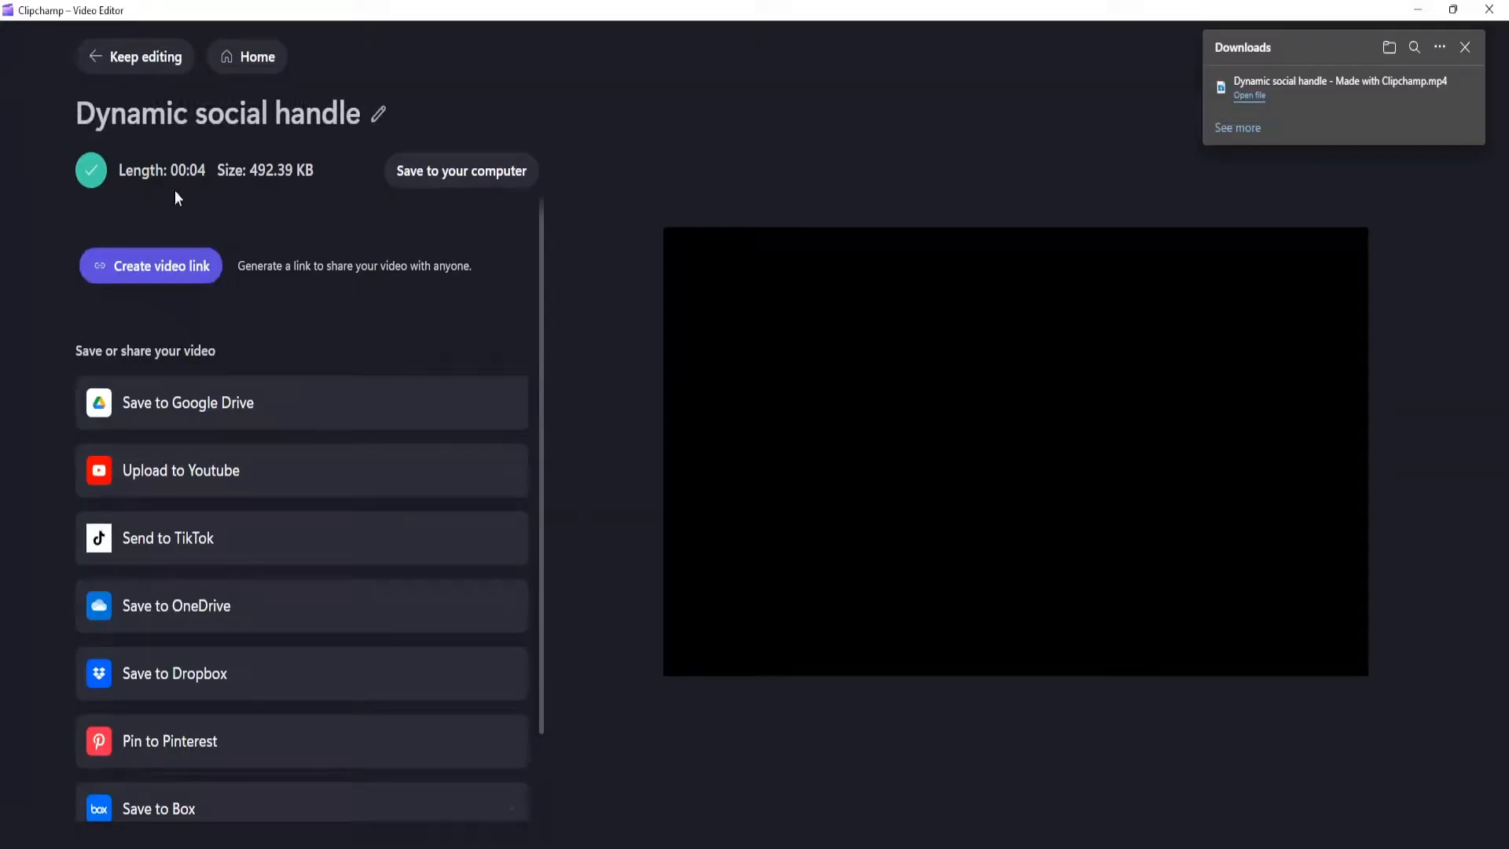
# Step: Return to editing the project in Clipchamp and move the "Prometheus CRR Gaming" title so it is centred under the YouTube logo
pyautogui.click(126, 56)
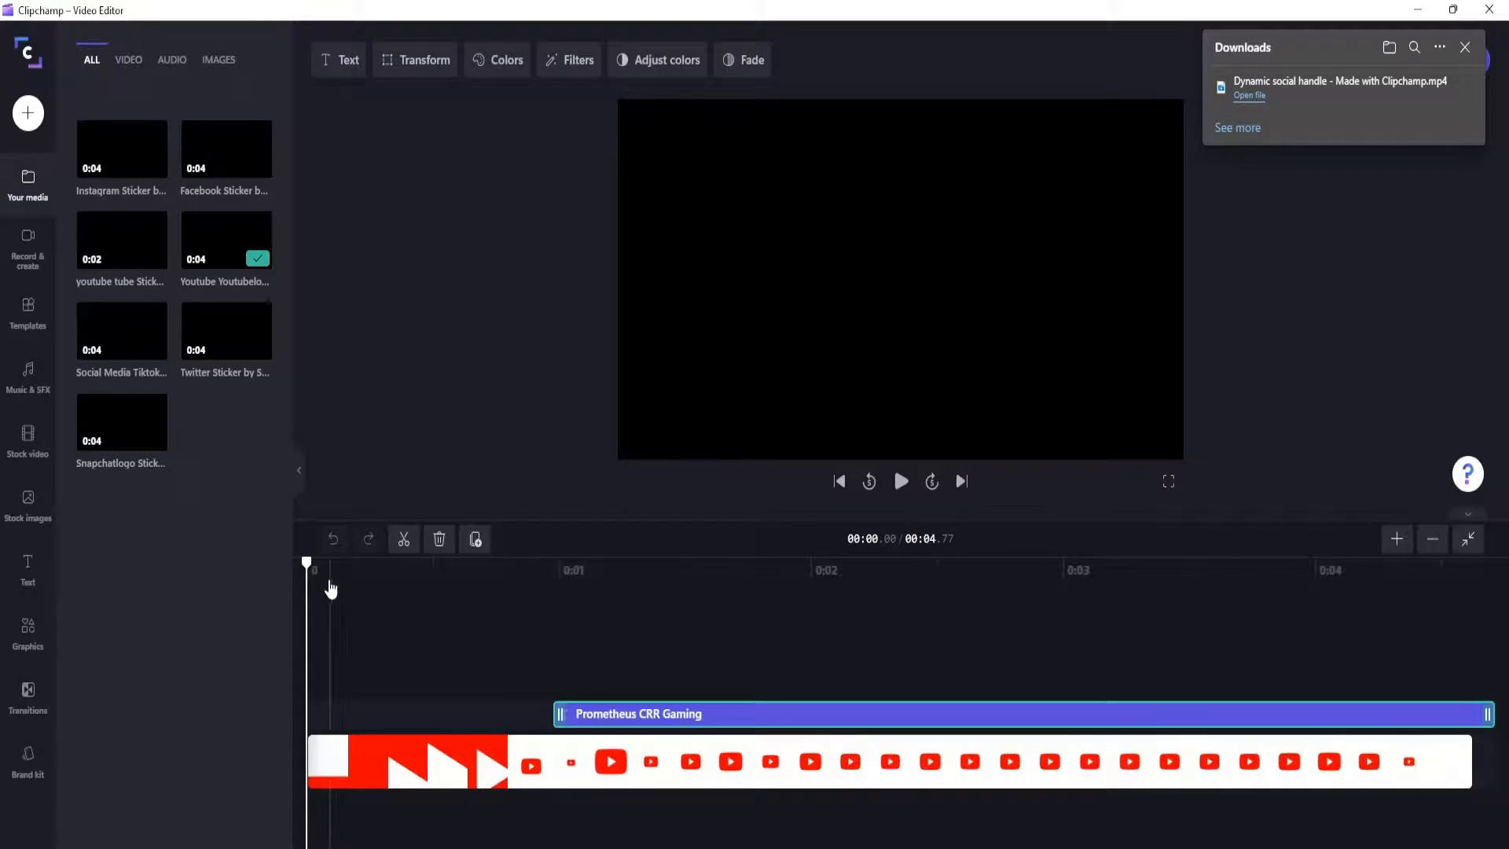
pyautogui.moveTo(307, 570); pyautogui.dragTo(1080, 595)
pyautogui.moveTo(971, 354); pyautogui.dragTo(941, 354)
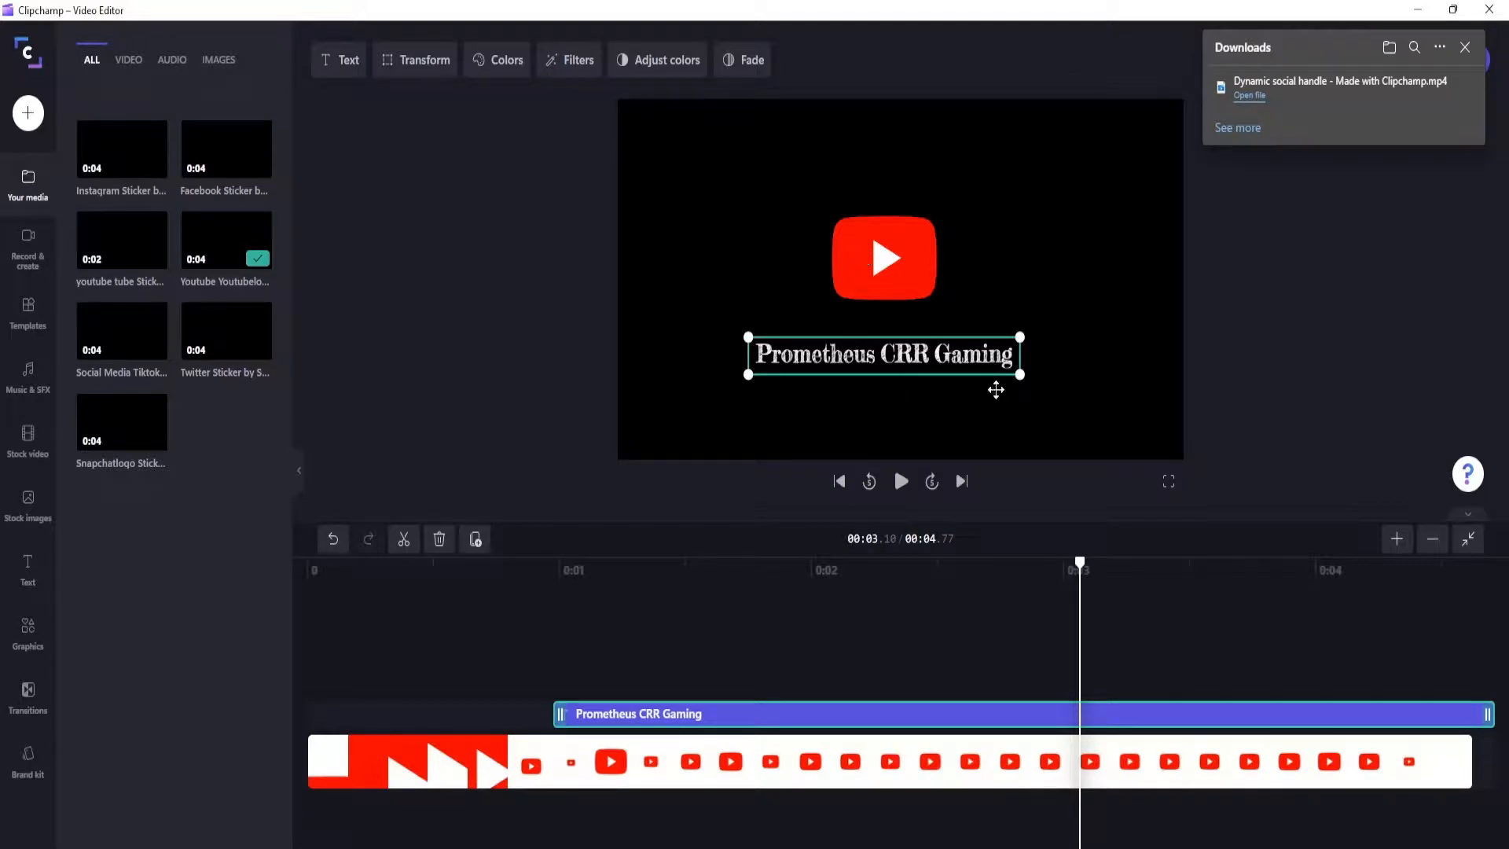
# Step: Dismiss the downloads notice and export the corrected video at 1080p
pyautogui.click(1467, 47)
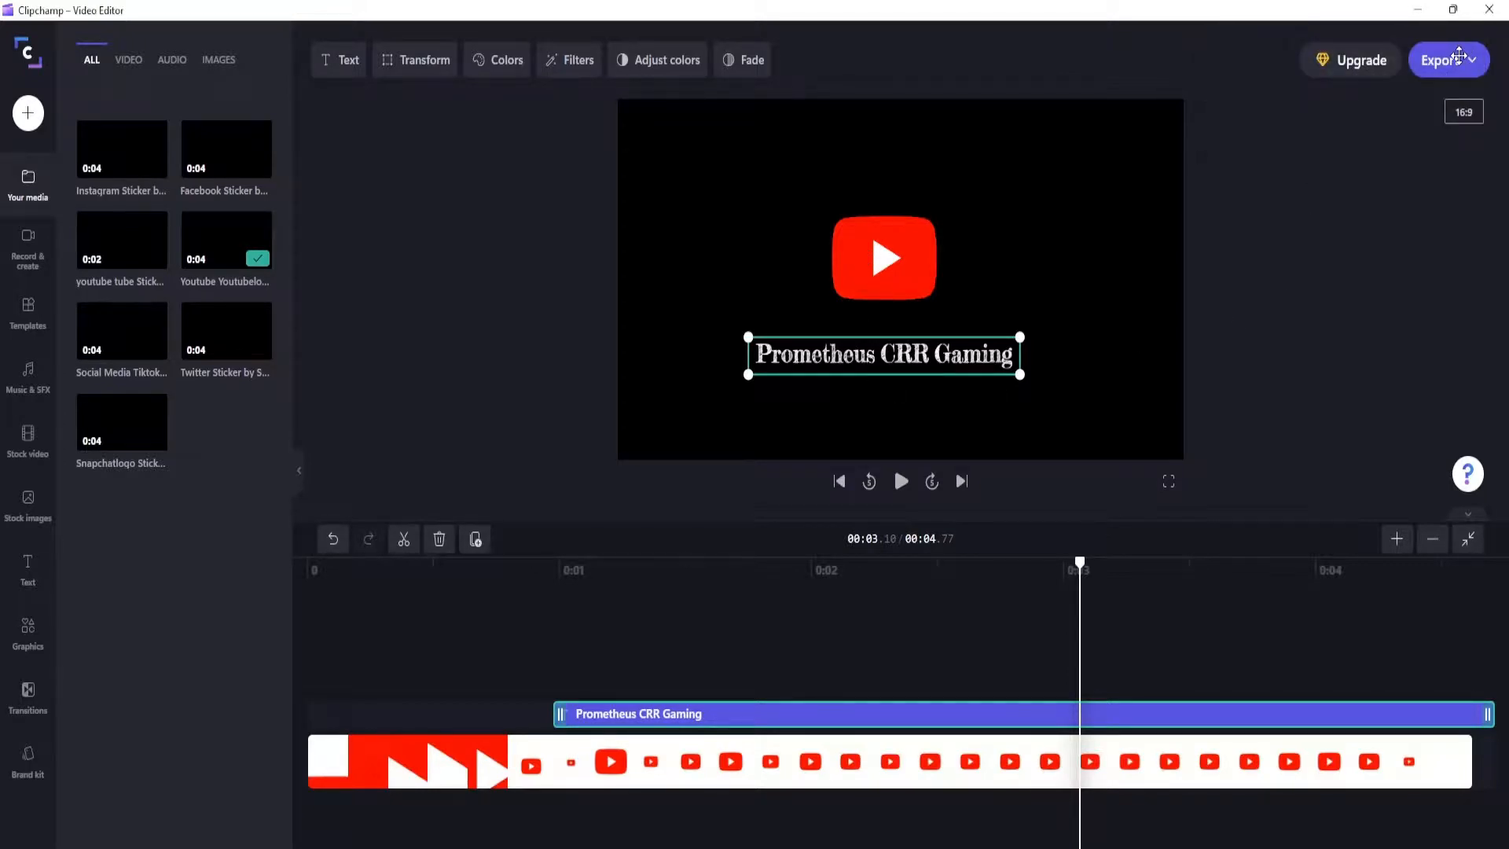
pyautogui.click(1459, 57)
pyautogui.click(1301, 307)
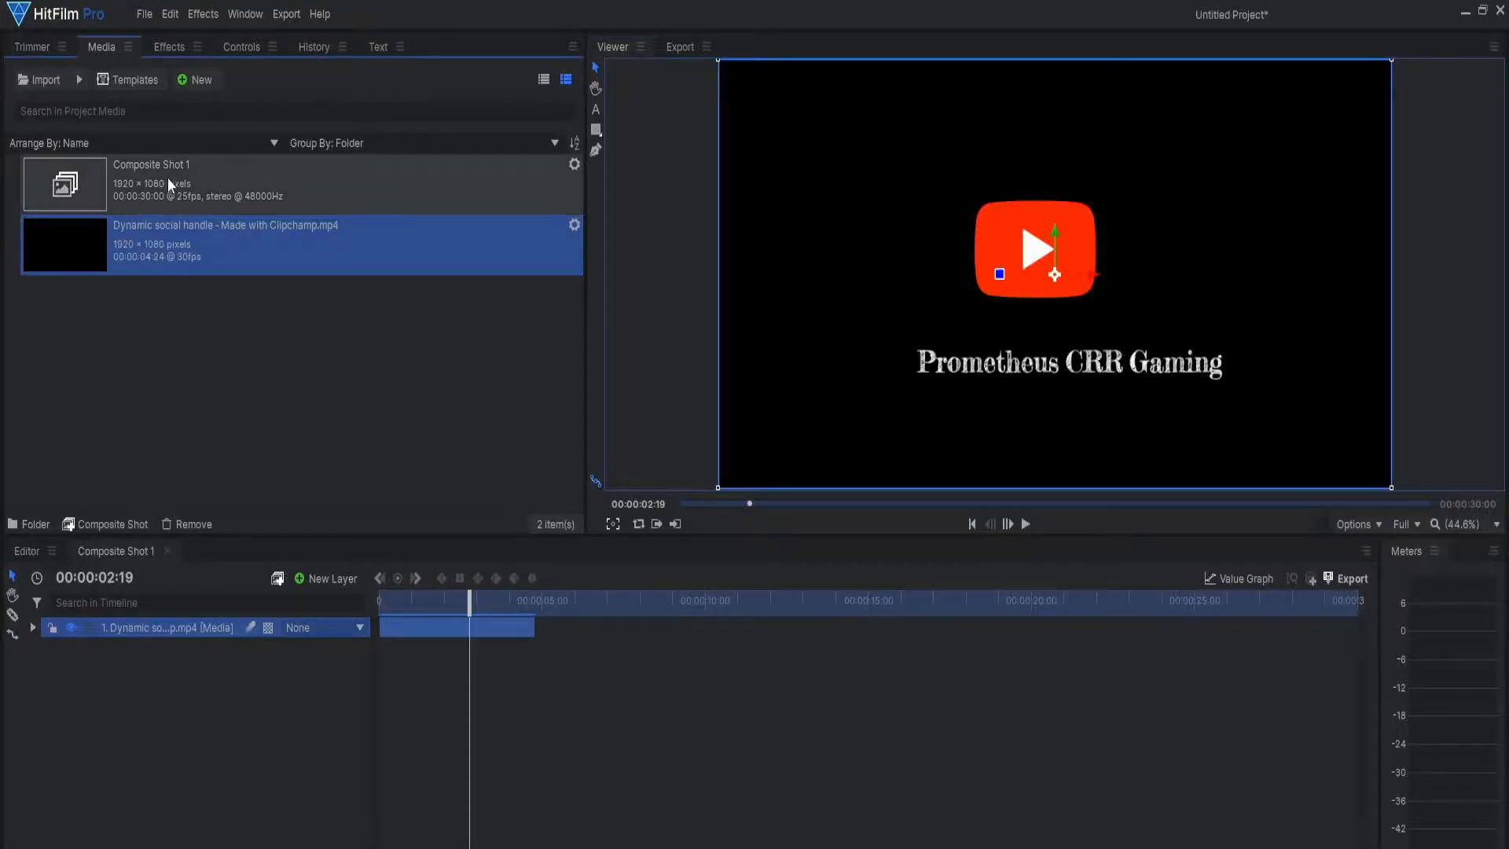
# Step: Switch to HitFilm Pro and delete the old social handle clip from the composite shot and from the project media
pyautogui.press('Delete')
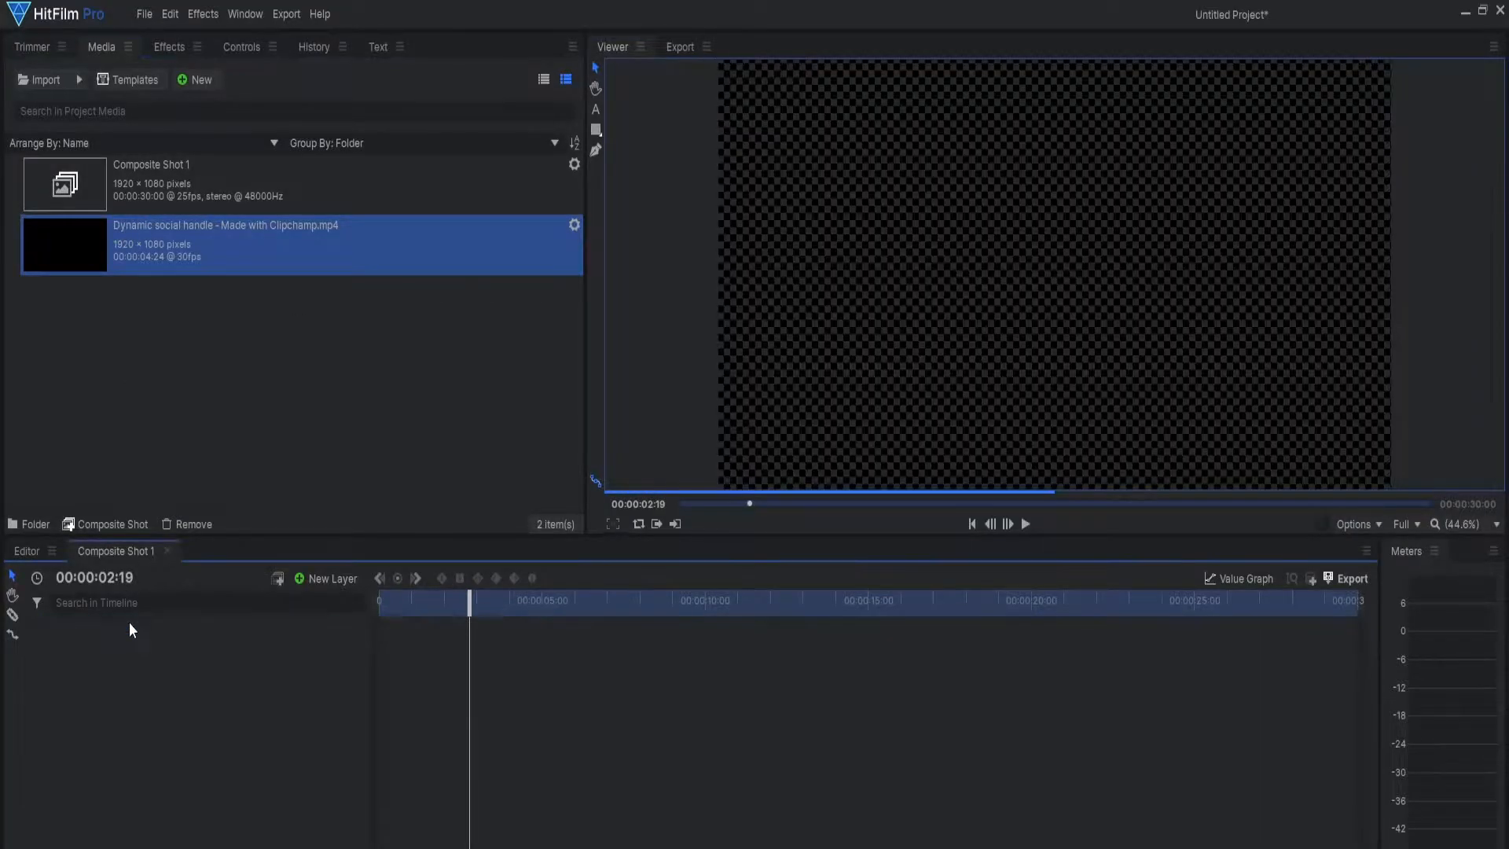
pyautogui.click(63, 254)
pyautogui.press('Delete')
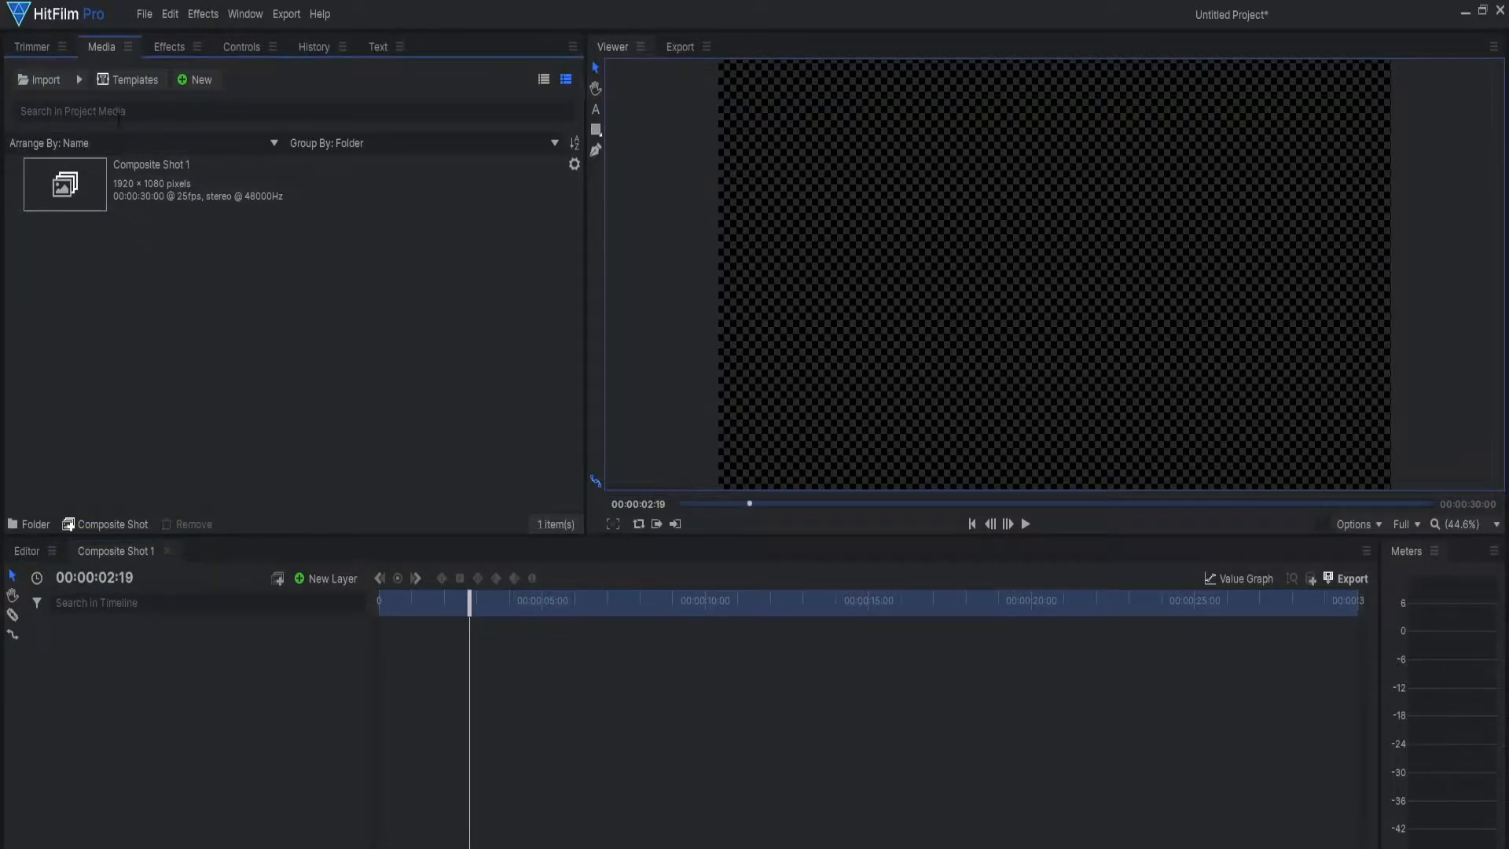
# Step: Import "Dynamic social handle - Made with Clipchamp (1).mp4" from Downloads into the Composite Shot 1 timeline and preview its animation
pyautogui.click(40, 83)
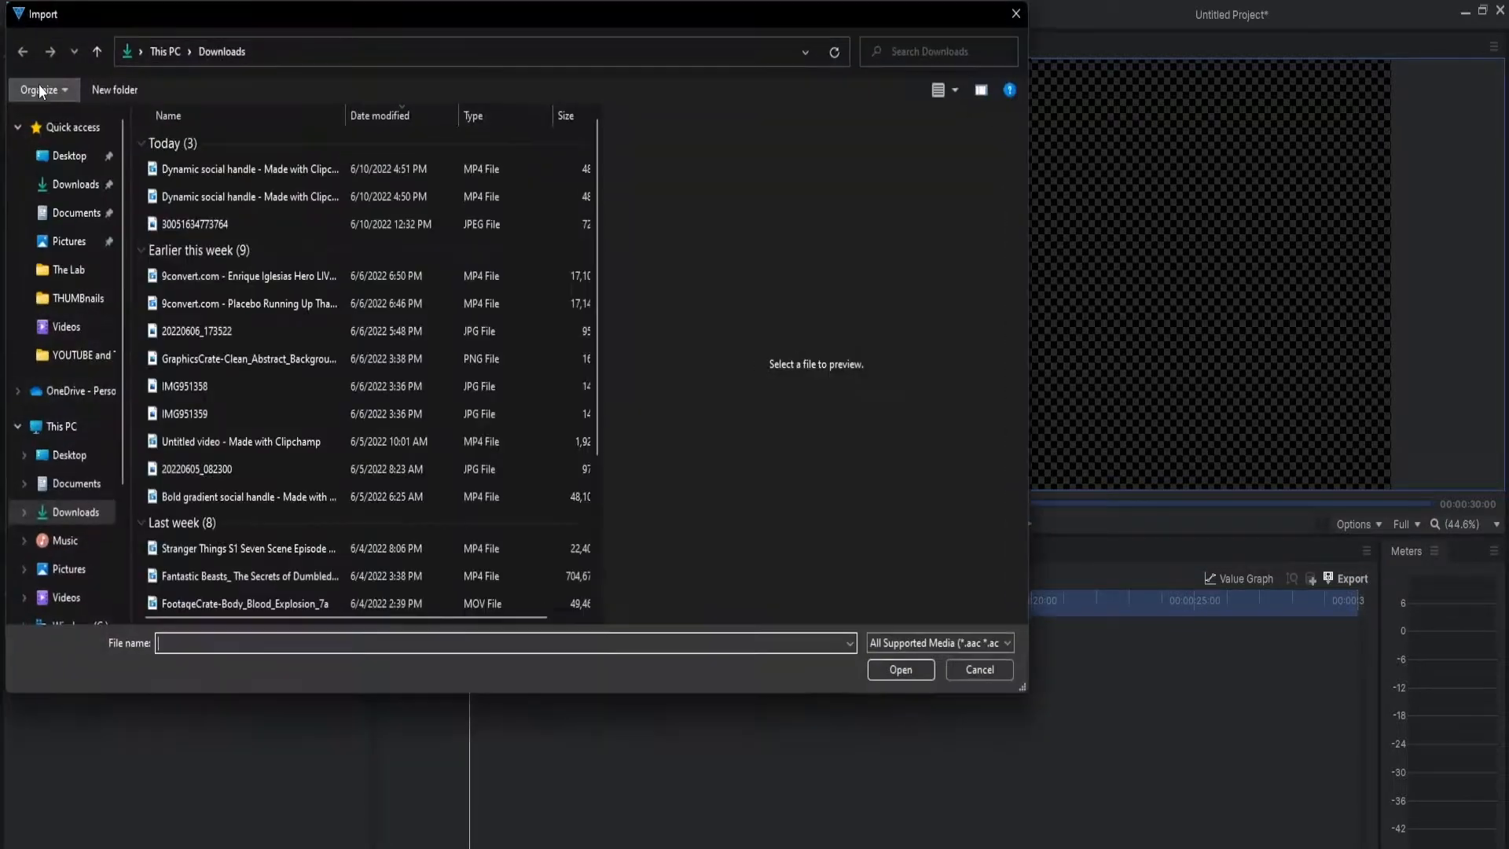
pyautogui.doubleClick(209, 162)
pyautogui.moveTo(106, 244); pyautogui.dragTo(108, 654)
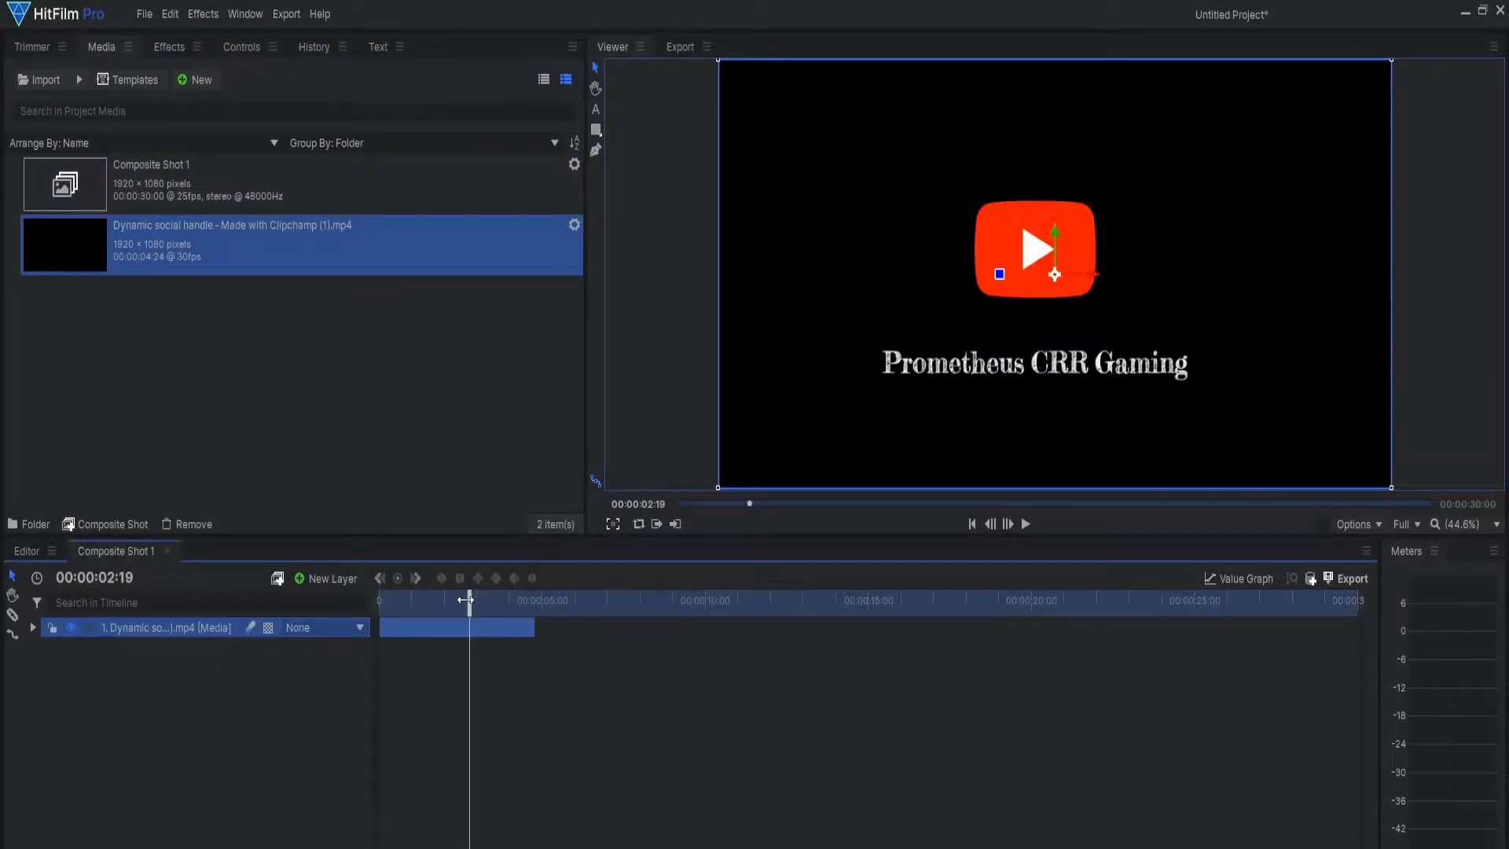
pyautogui.moveTo(470, 601); pyautogui.dragTo(338, 601)
pyautogui.click(1026, 525)
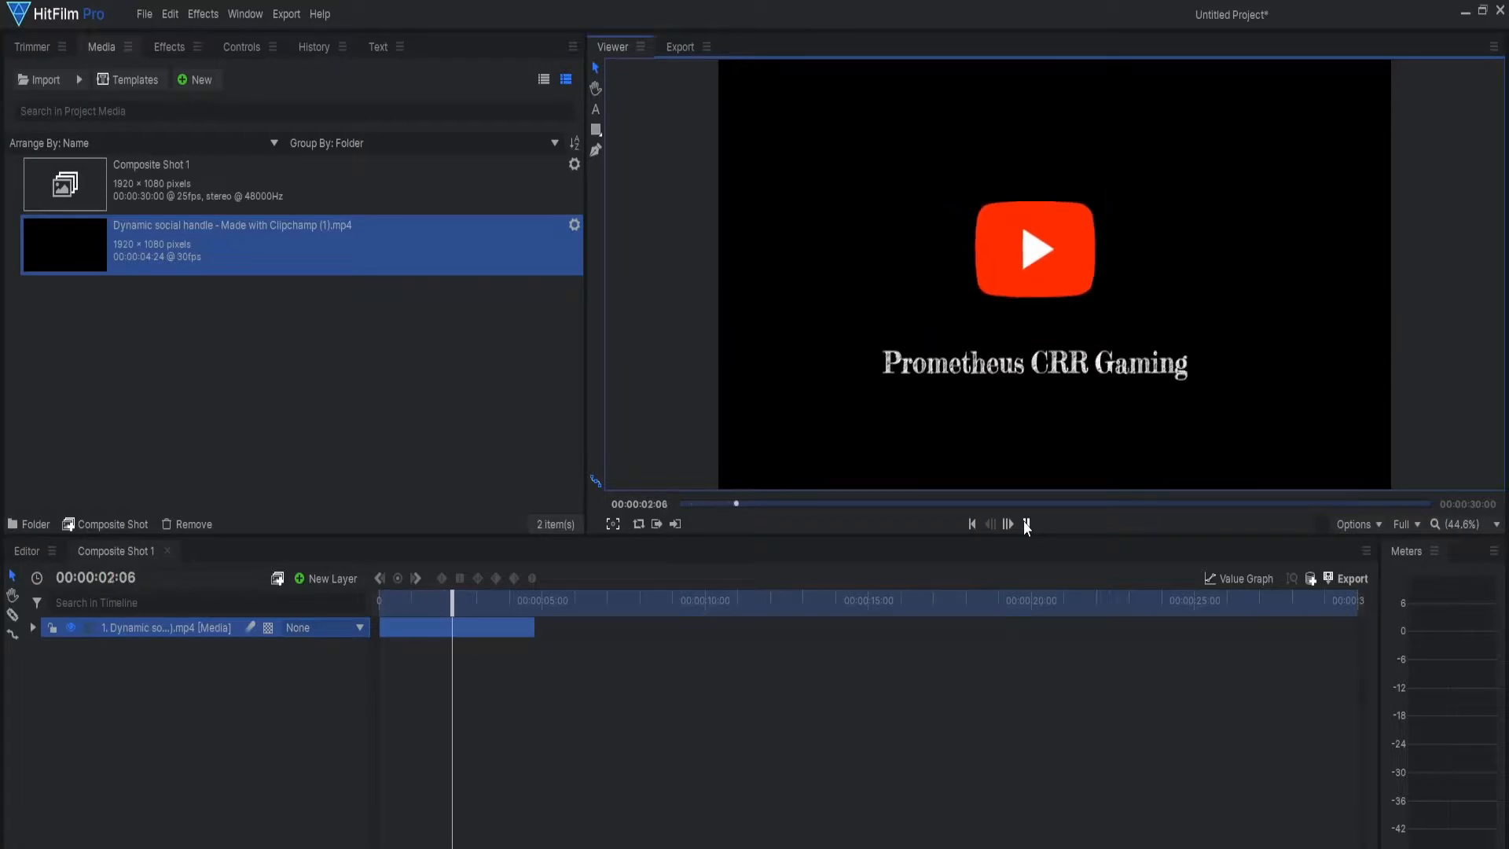
pyautogui.click(1023, 524)
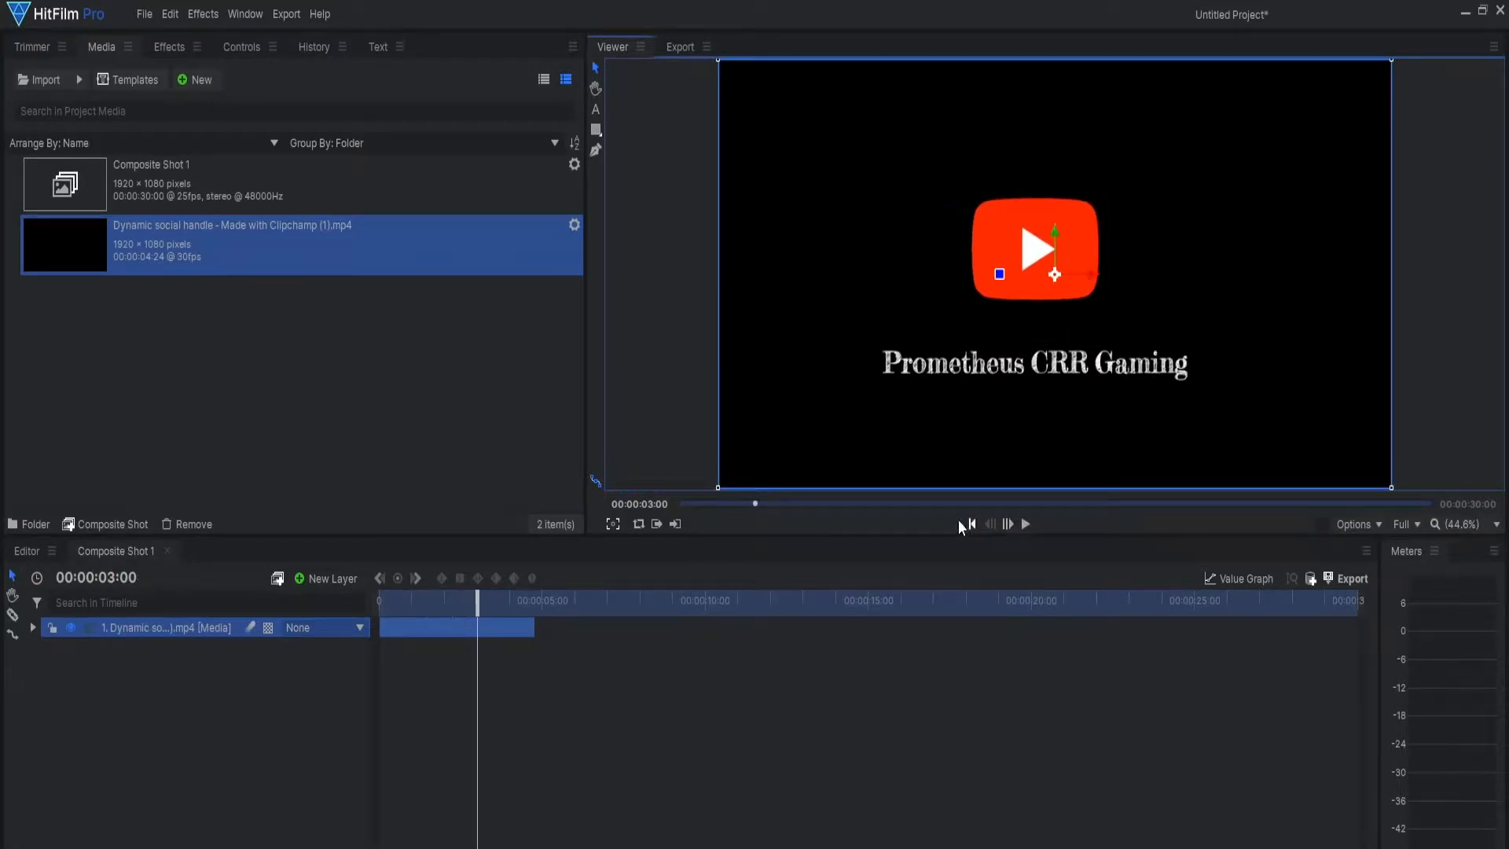
pyautogui.moveTo(479, 610)
pyautogui.mouseDown()
pyautogui.moveTo(465, 612)
pyautogui.moveTo(505, 615)
pyautogui.mouseUp()
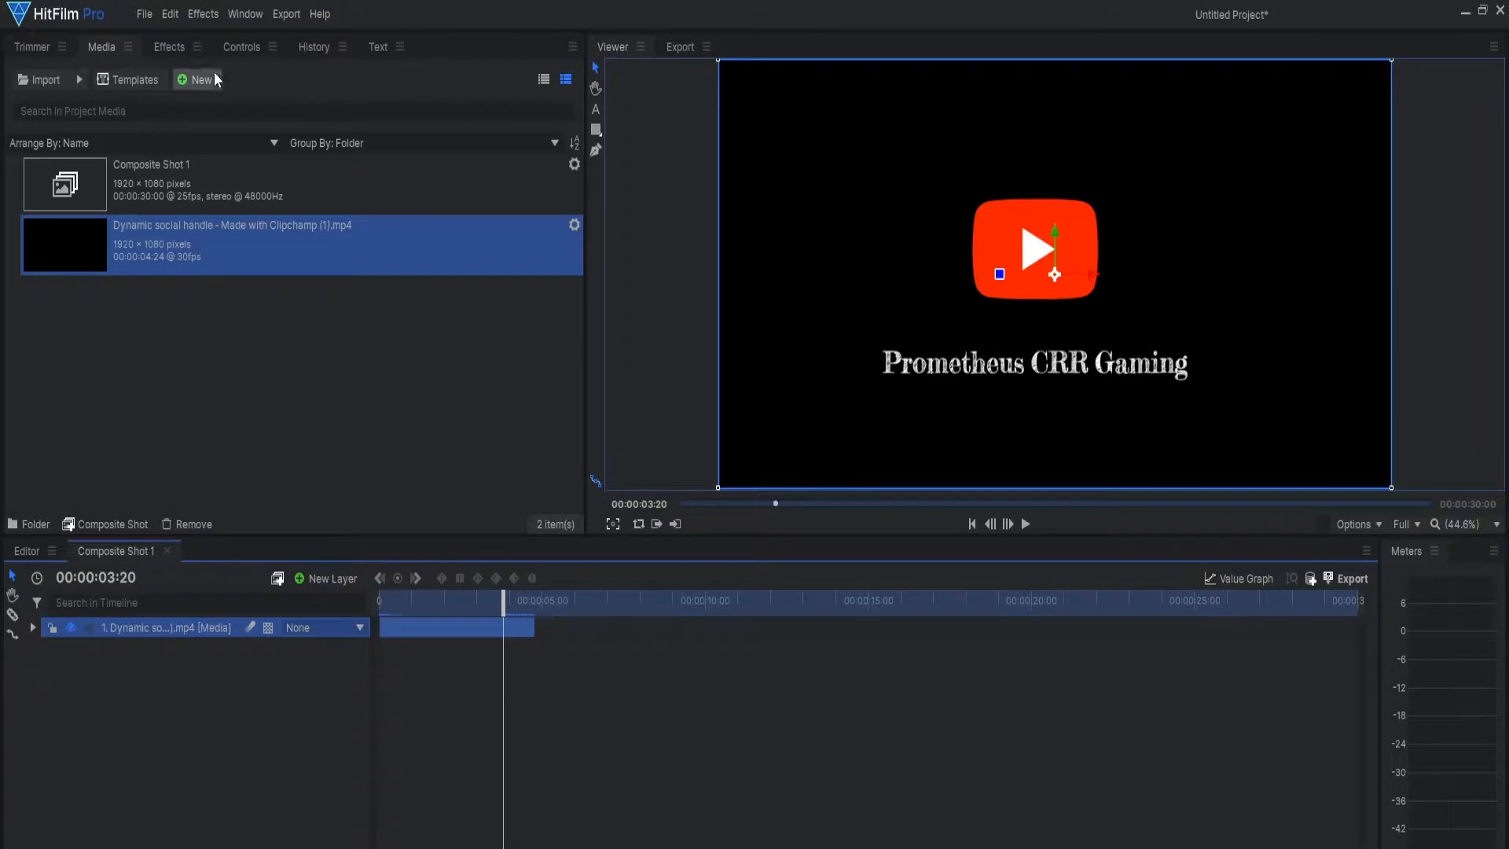
# Step: Apply the Luminance Key effect to the social handle clip with a threshold of 0.24 and play the keyed animation
pyautogui.click(161, 47)
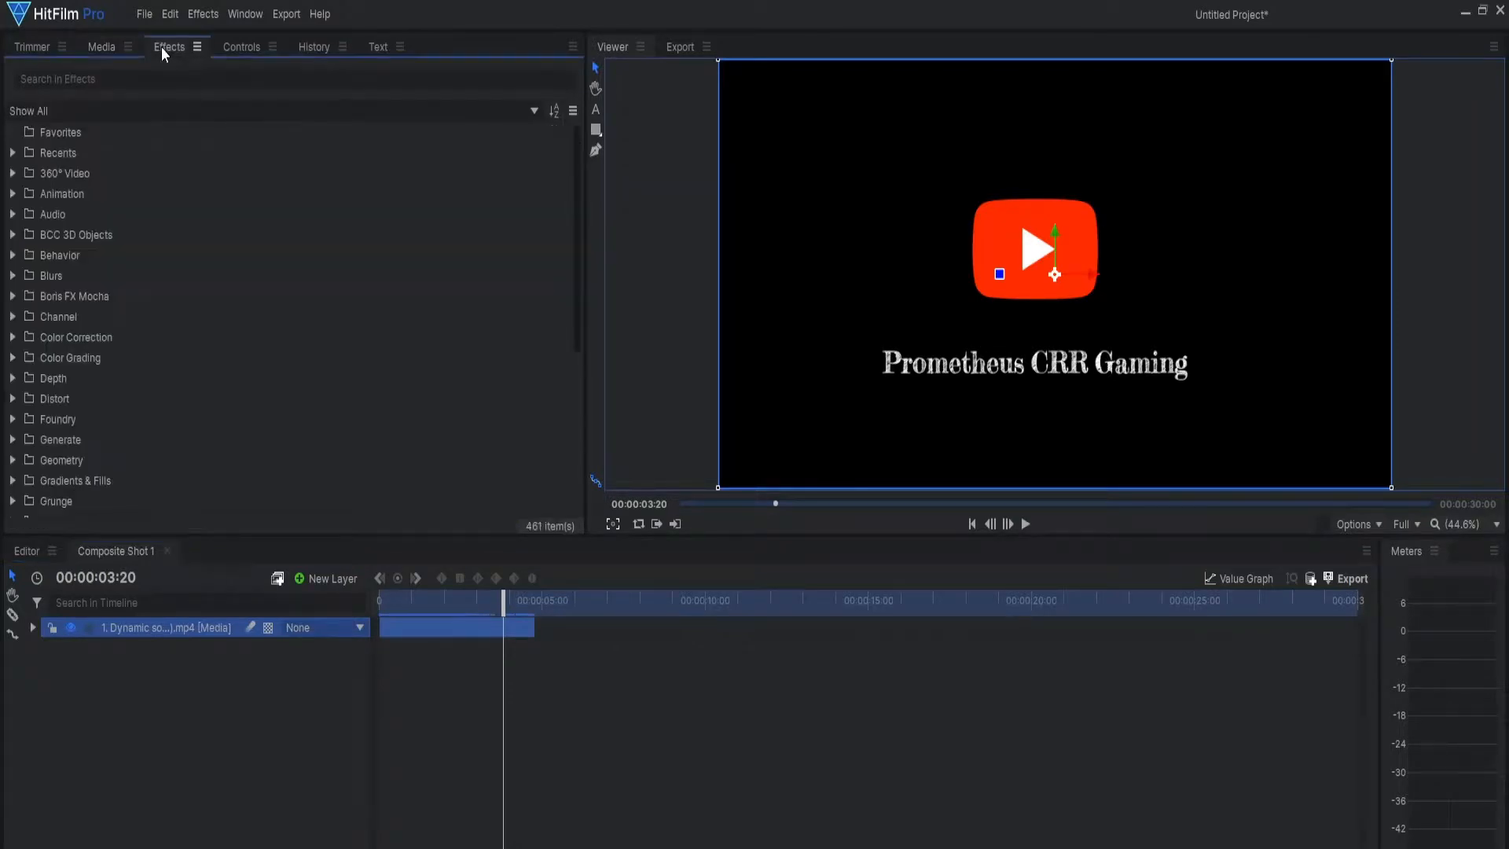
pyautogui.click(119, 79)
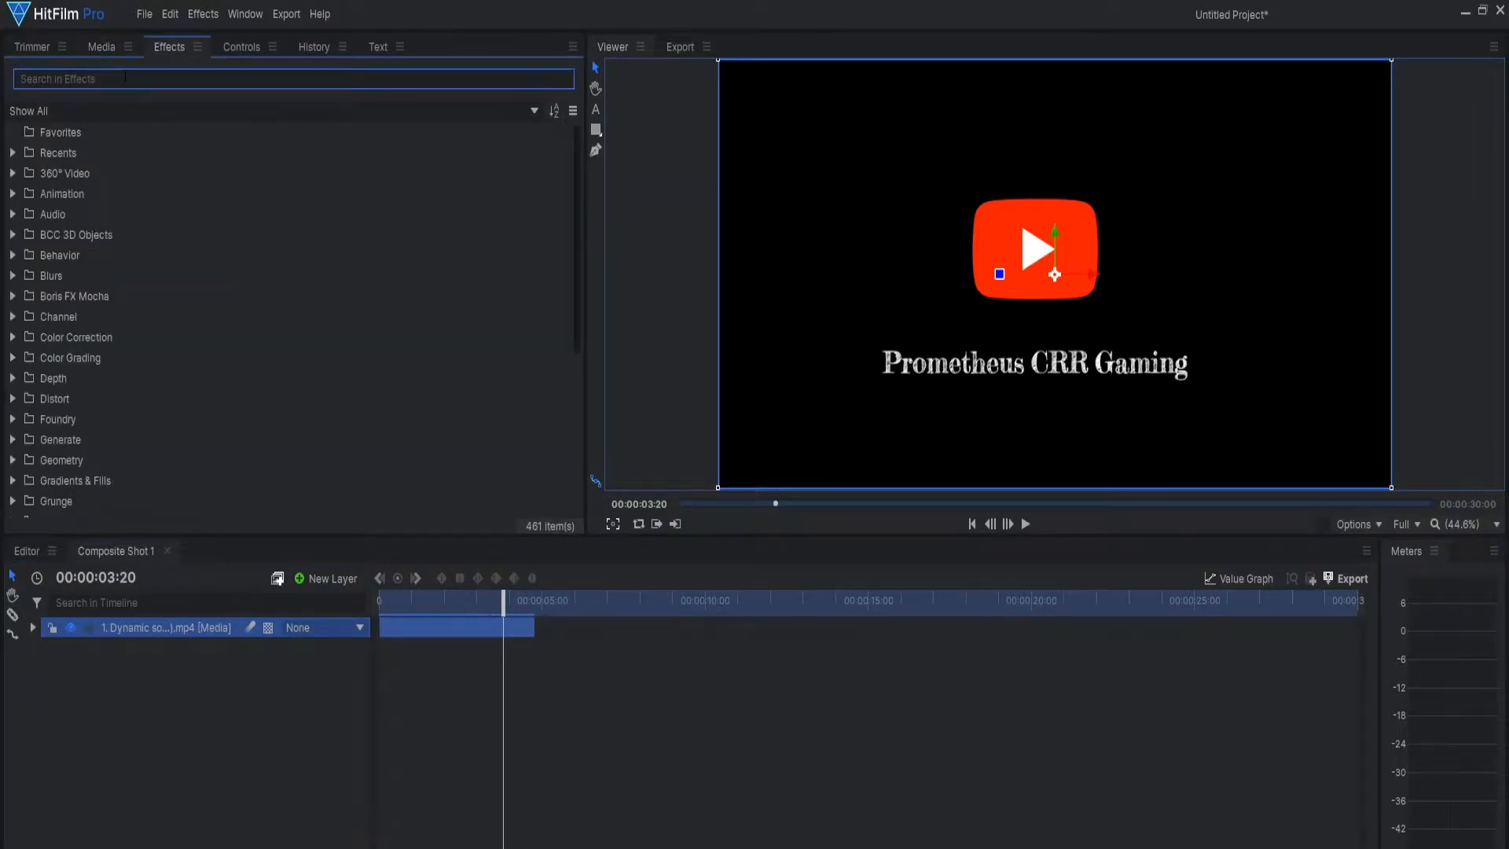
pyautogui.write('lum')
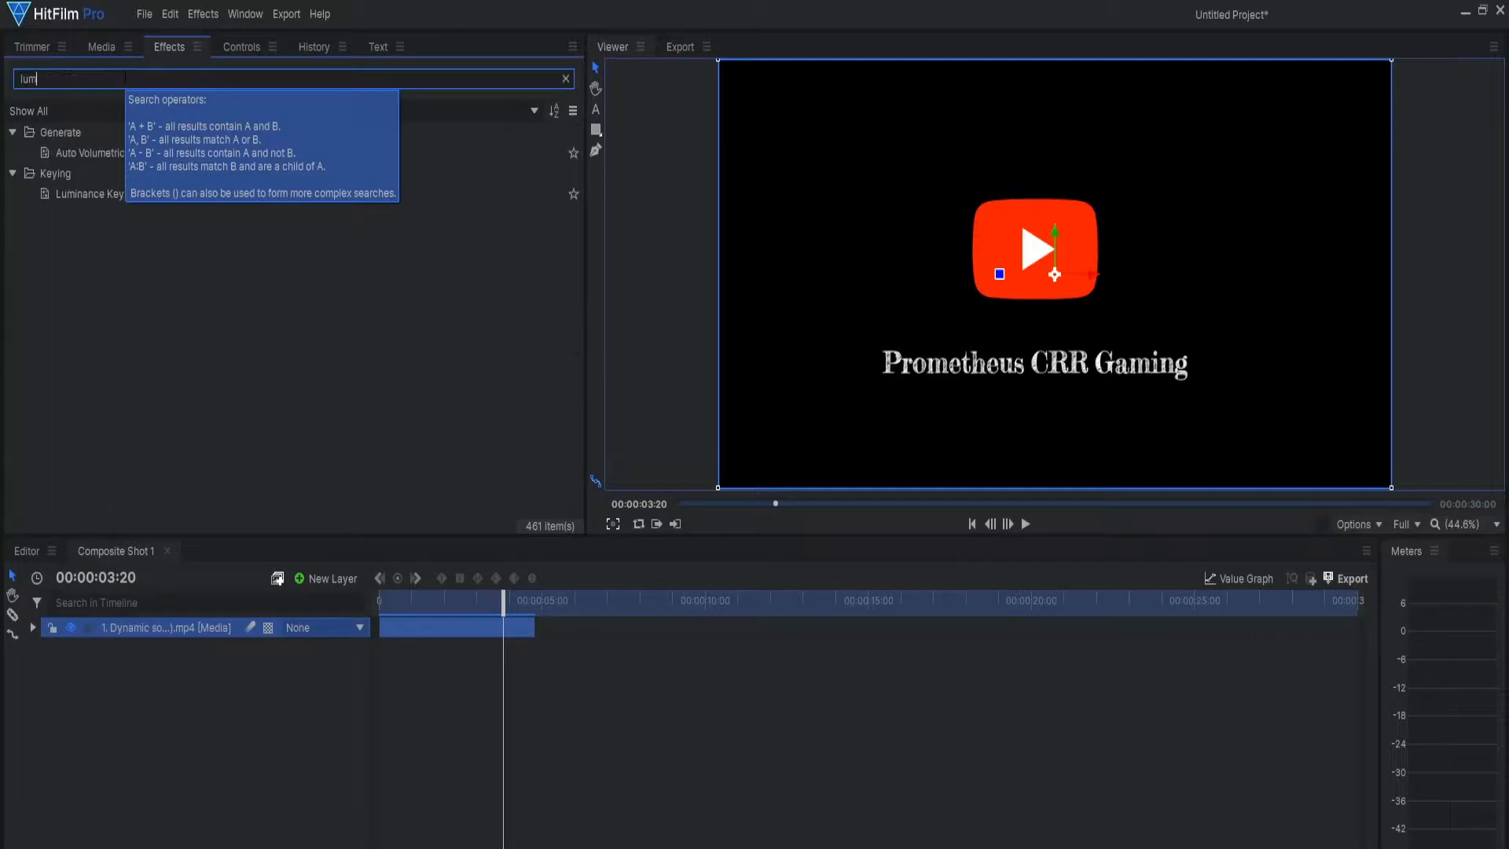
pyautogui.moveTo(83, 197); pyautogui.dragTo(159, 528)
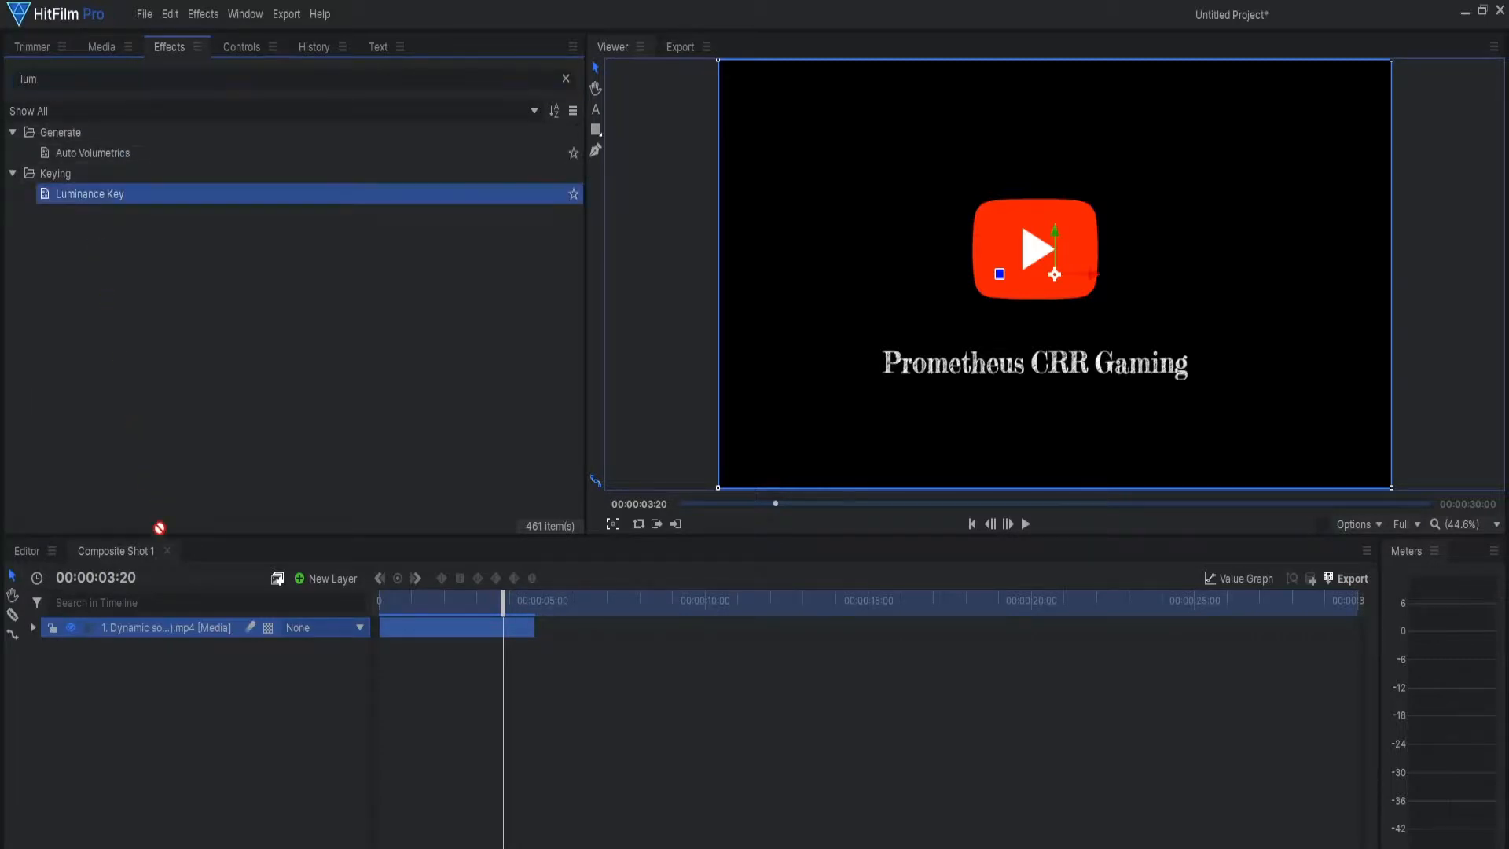
pyautogui.moveTo(164, 635); pyautogui.dragTo(163, 634)
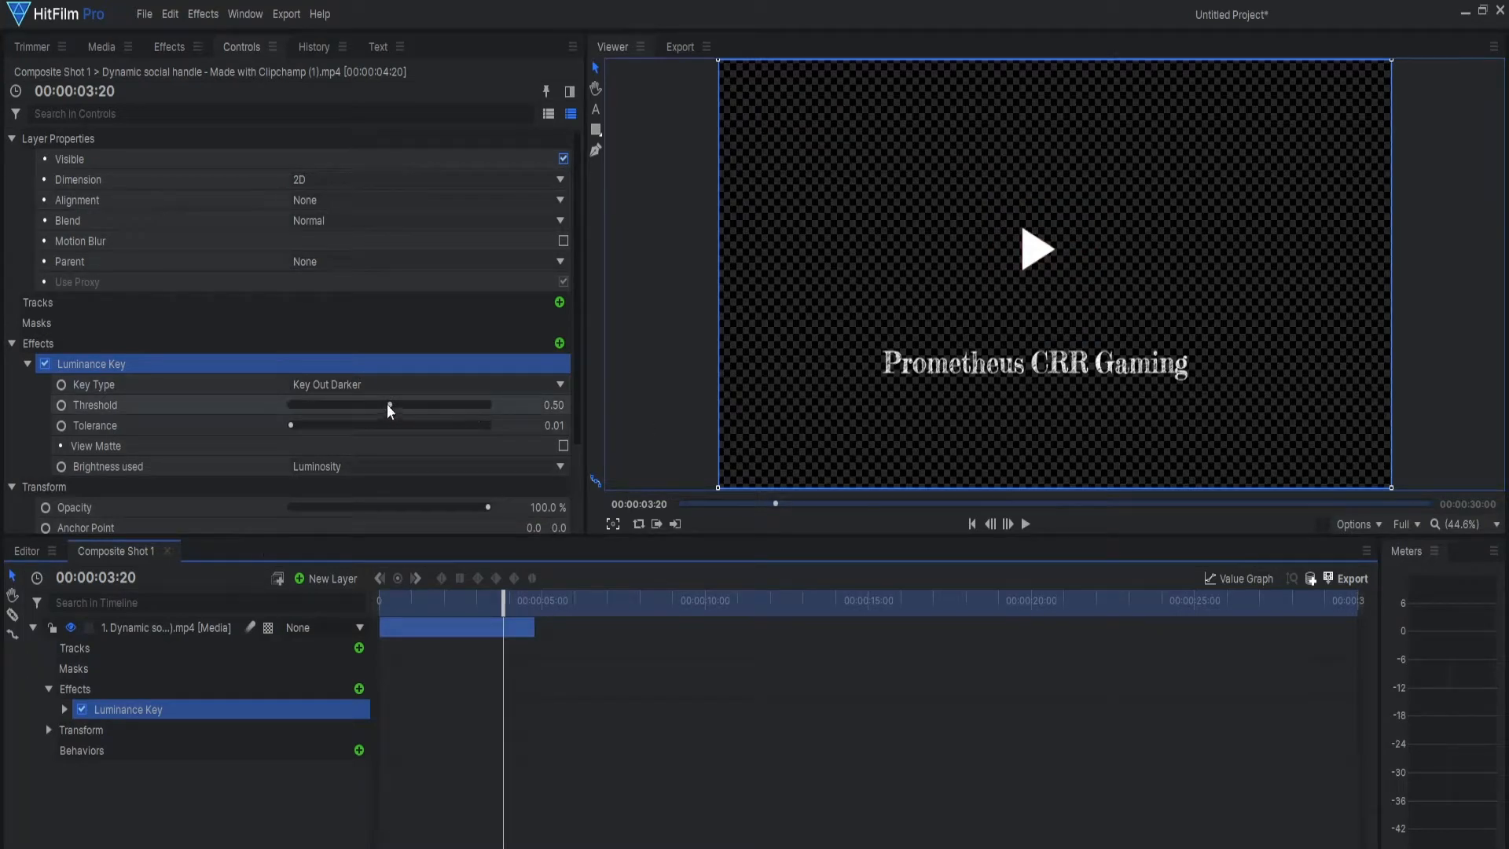
pyautogui.moveTo(389, 406); pyautogui.dragTo(340, 412)
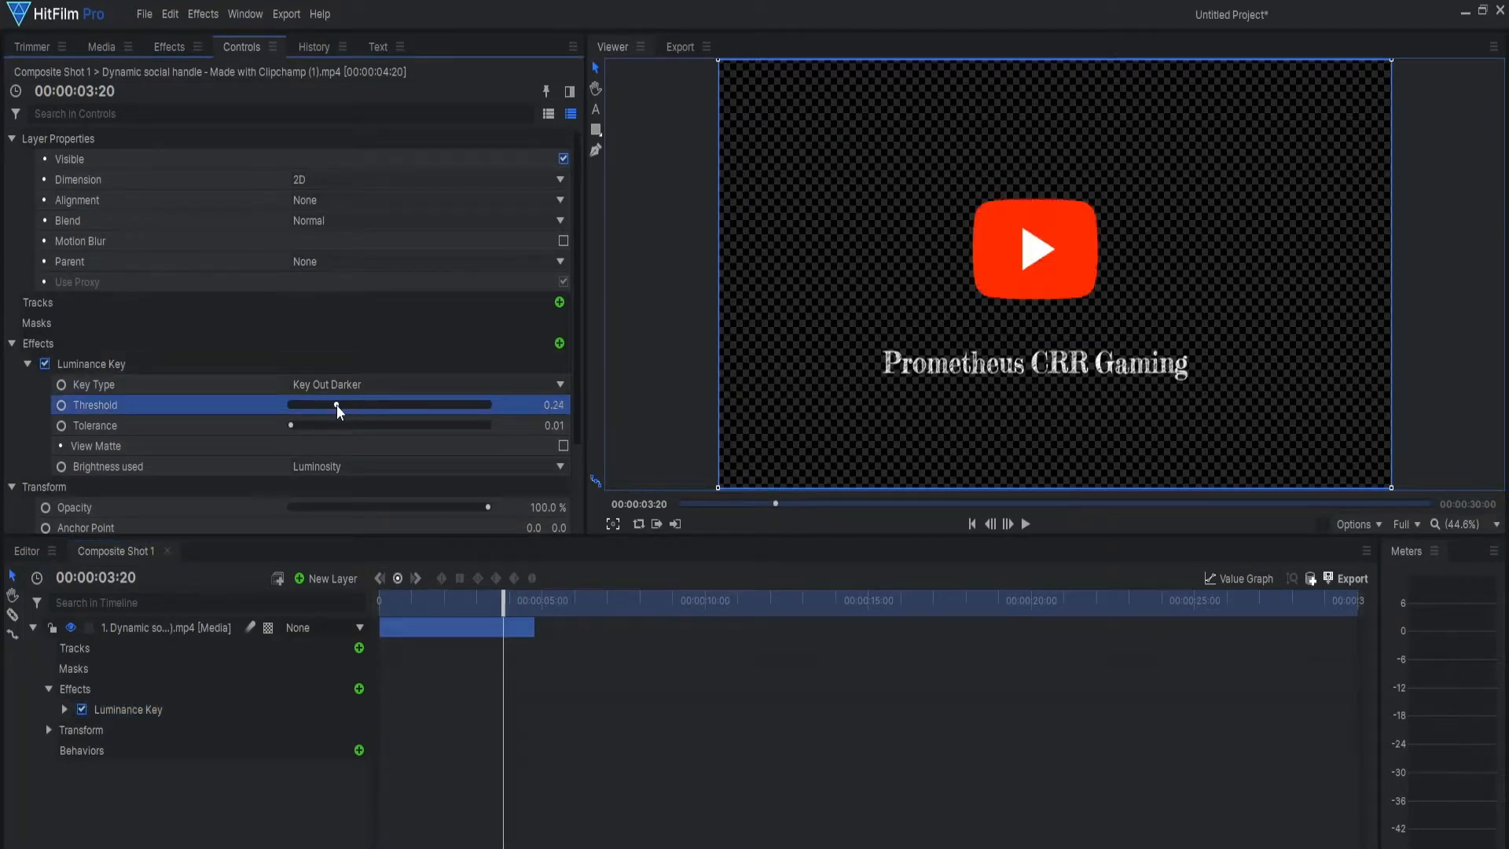
pyautogui.moveTo(503, 600); pyautogui.dragTo(375, 596)
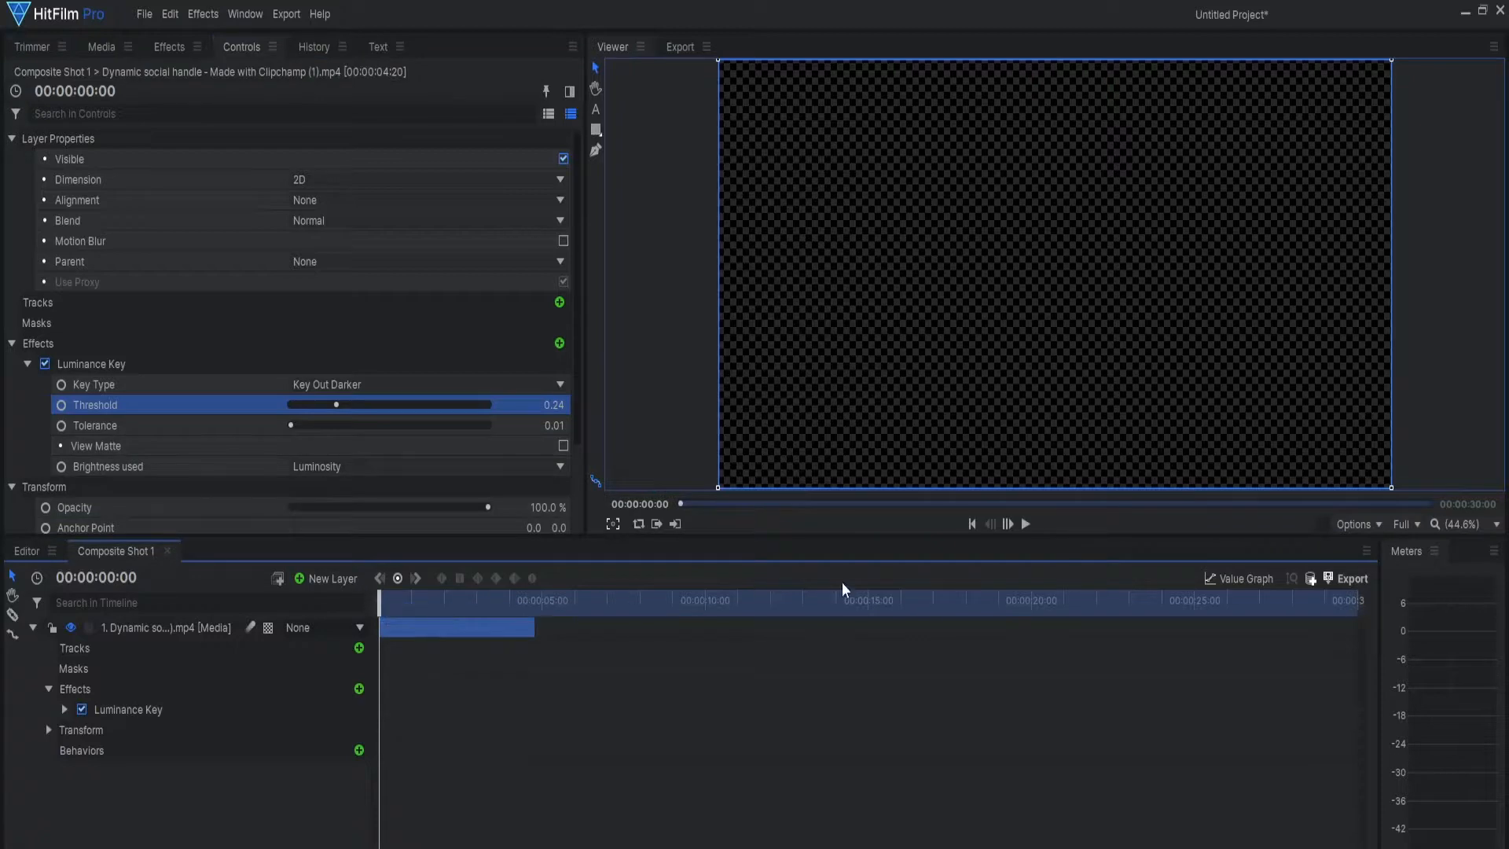
pyautogui.click(1026, 524)
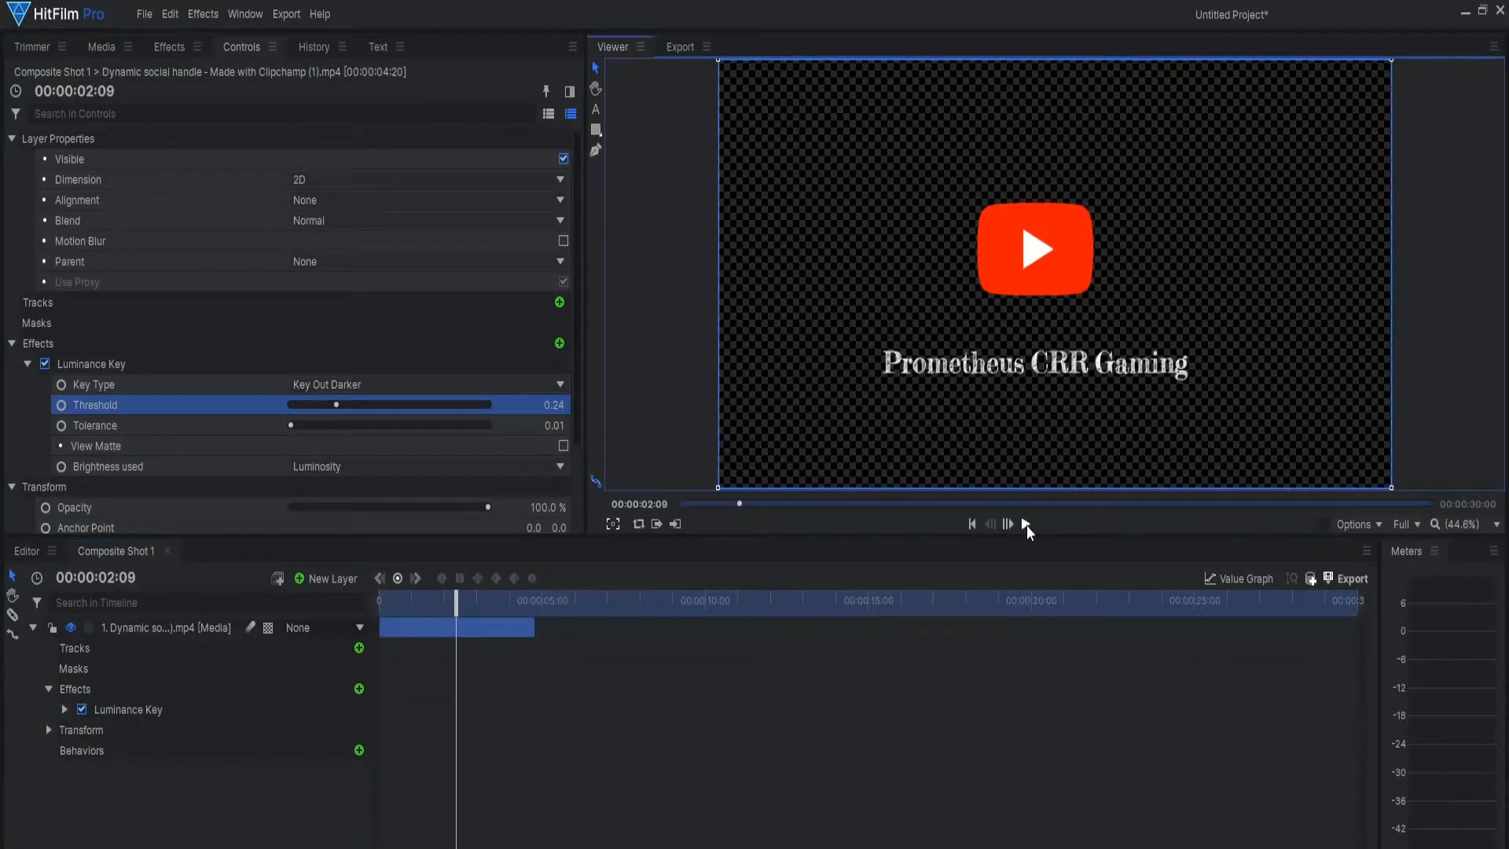
pyautogui.click(1026, 525)
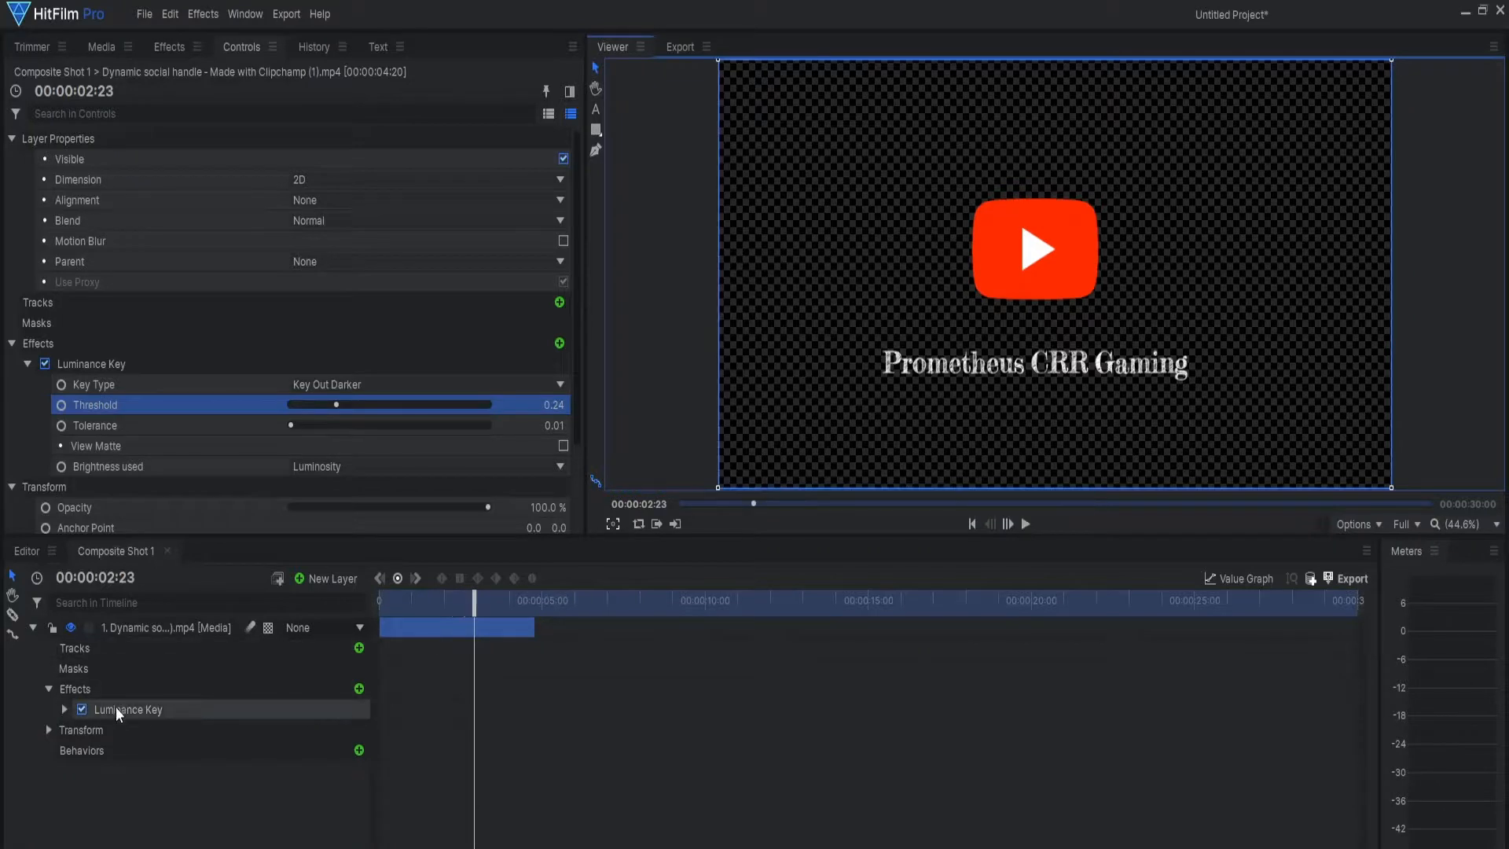
# Step: Disable the Luminance Key, apply the Demult effect to the social handle clip instead and preview it from the start
pyautogui.click(81, 710)
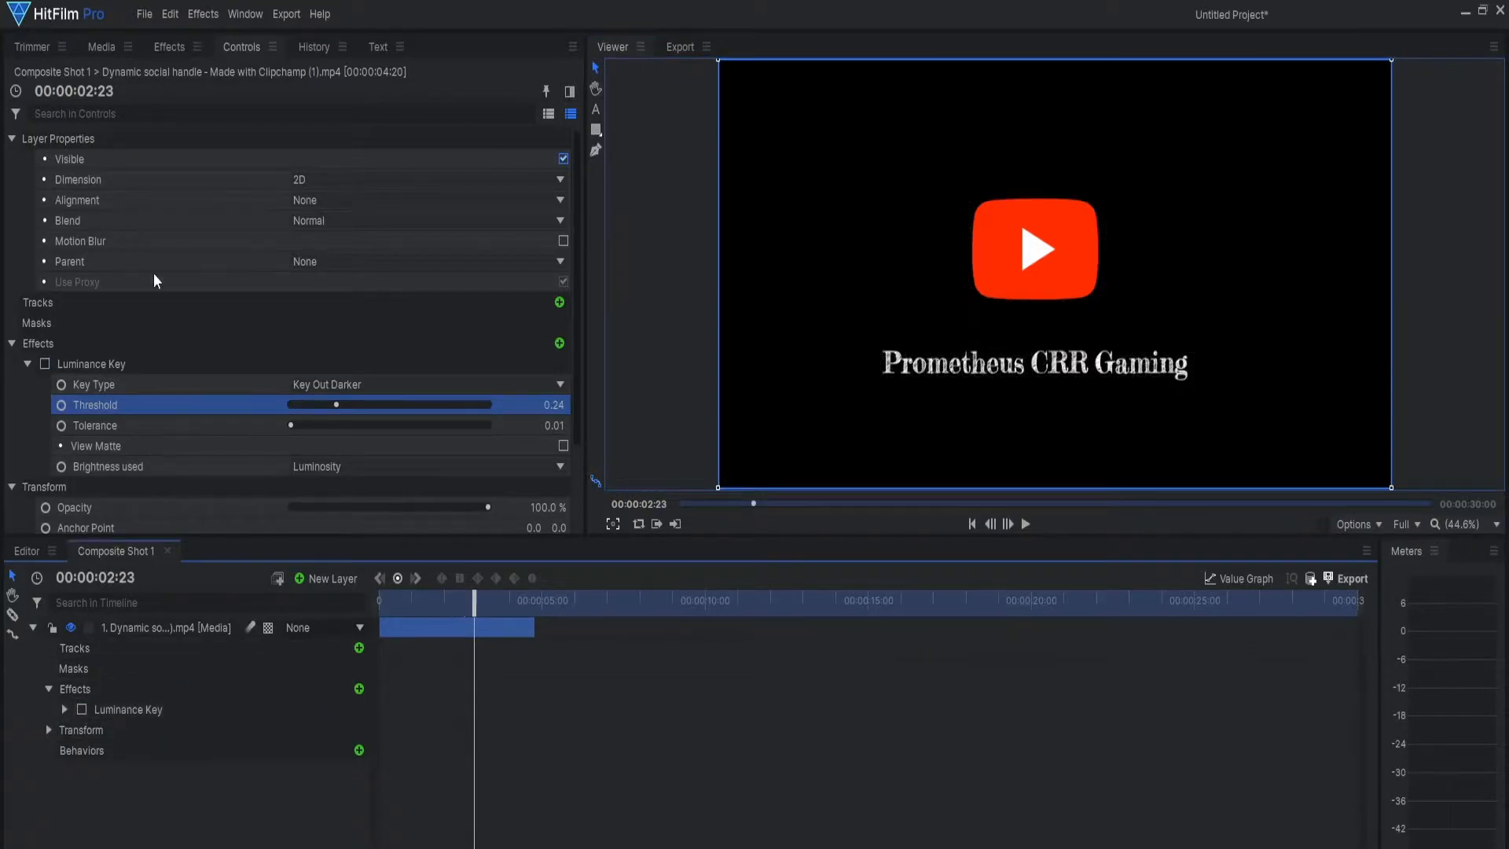
pyautogui.click(157, 49)
pyautogui.click(174, 71)
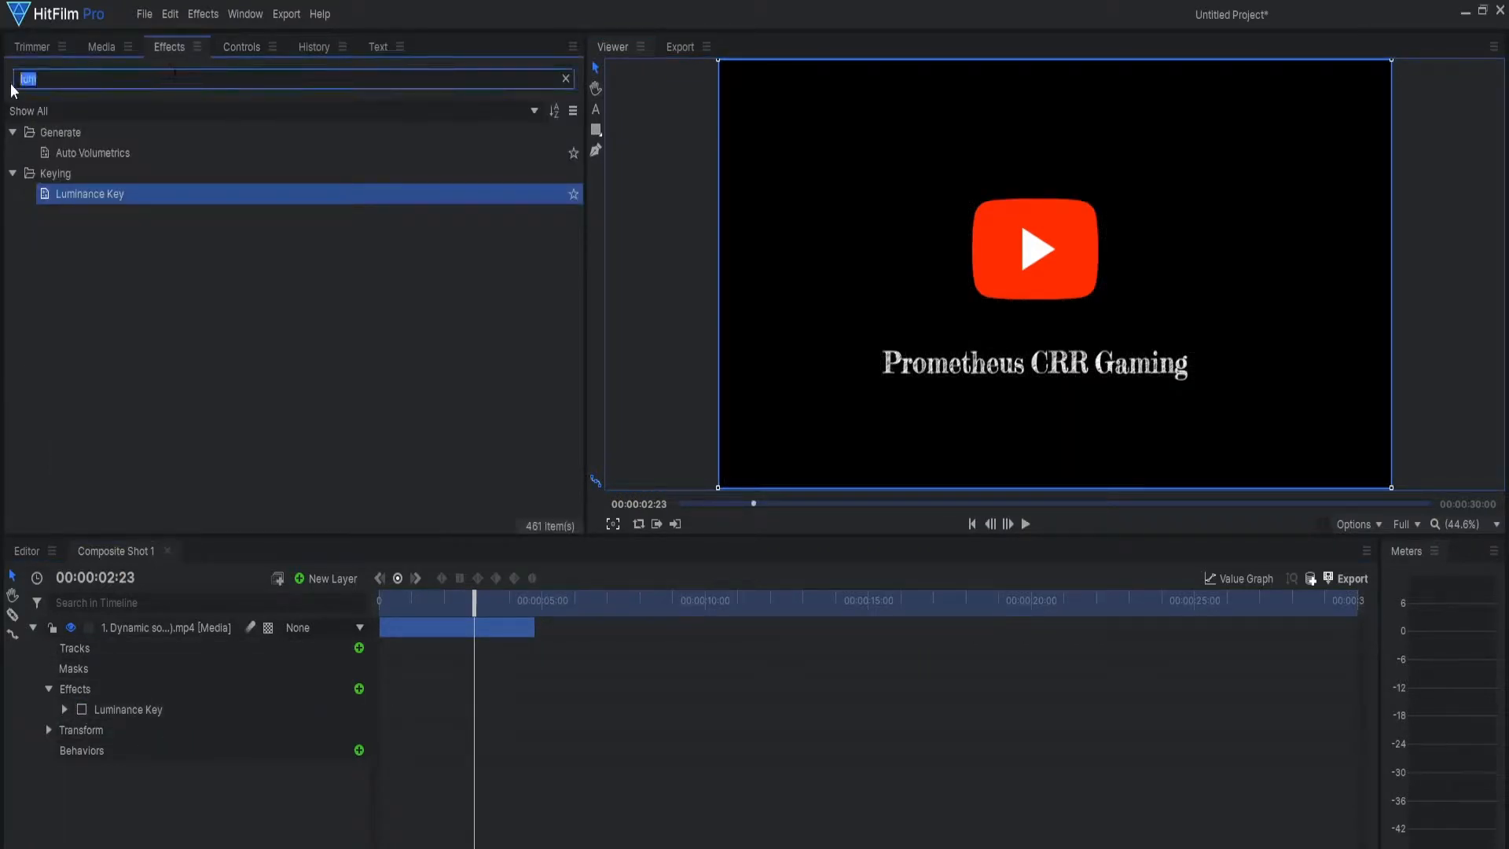
pyautogui.write('demult')
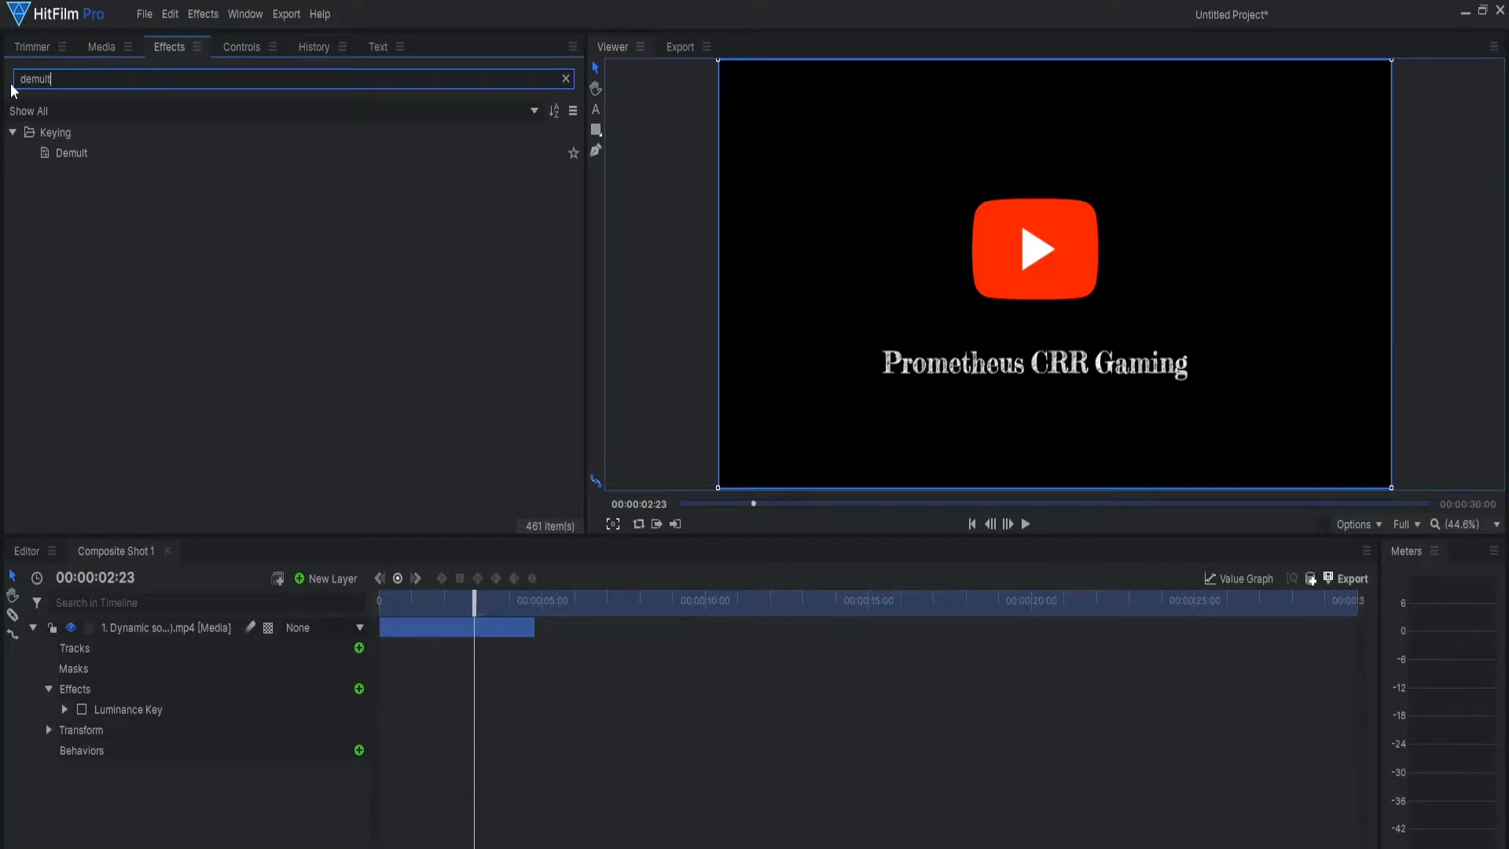
pyautogui.moveTo(41, 156); pyautogui.dragTo(88, 249)
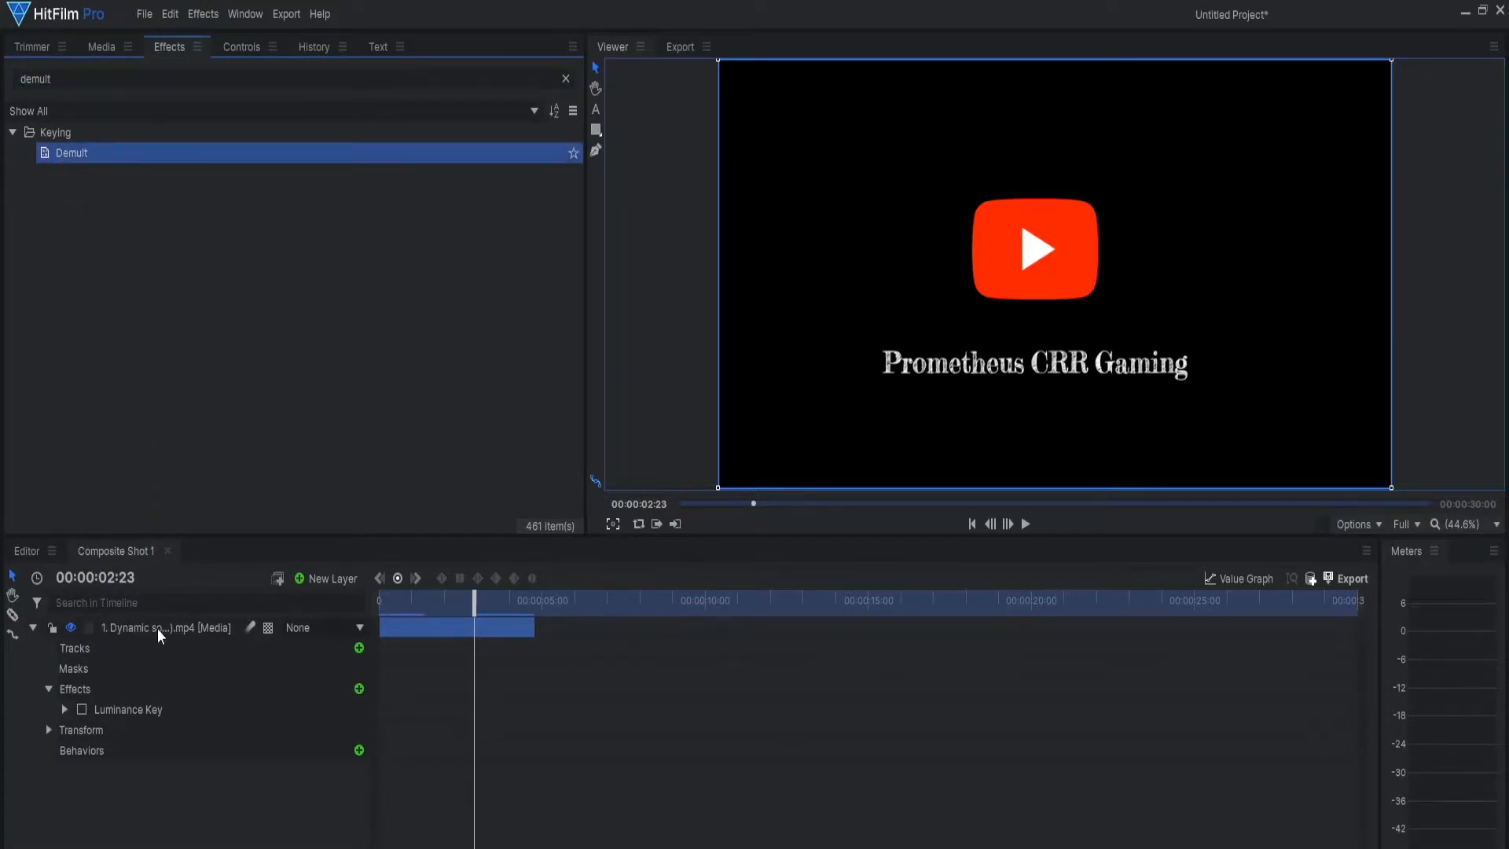
pyautogui.moveTo(160, 637); pyautogui.dragTo(45, 743)
pyautogui.moveTo(475, 596); pyautogui.dragTo(379, 596)
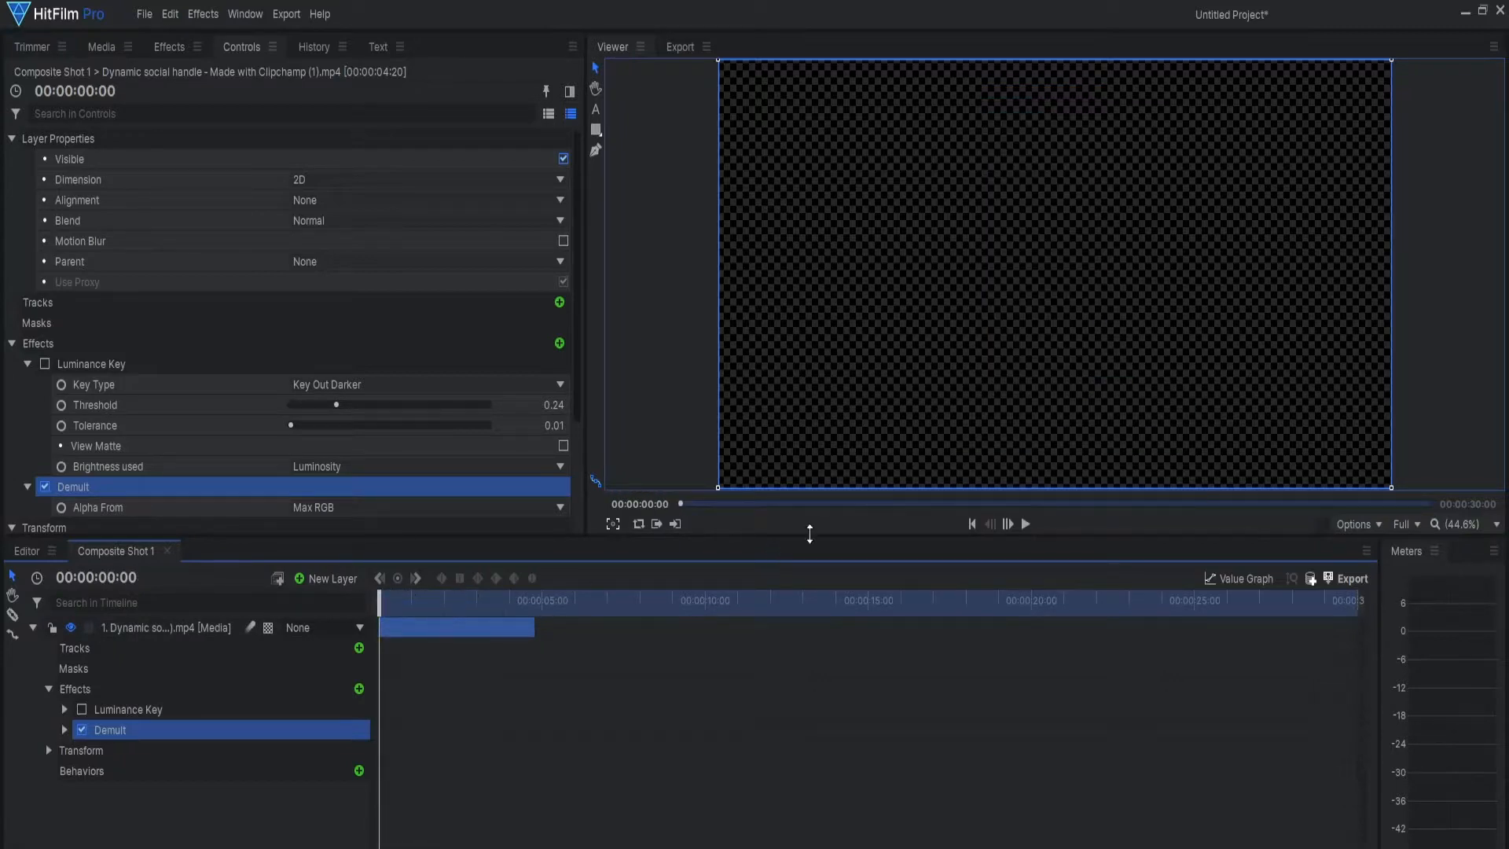
pyautogui.click(1026, 524)
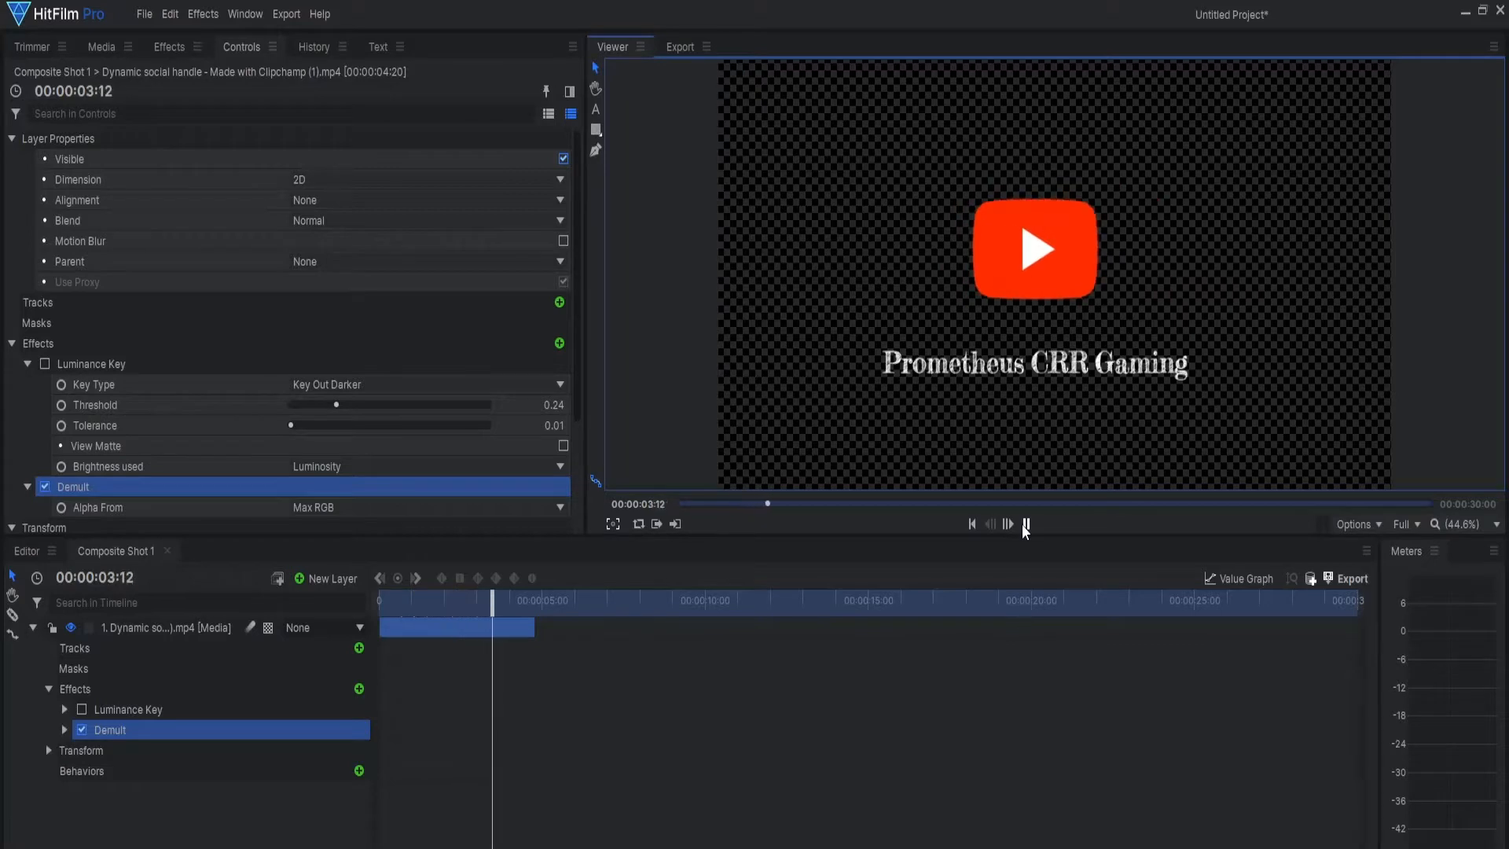
pyautogui.click(1025, 525)
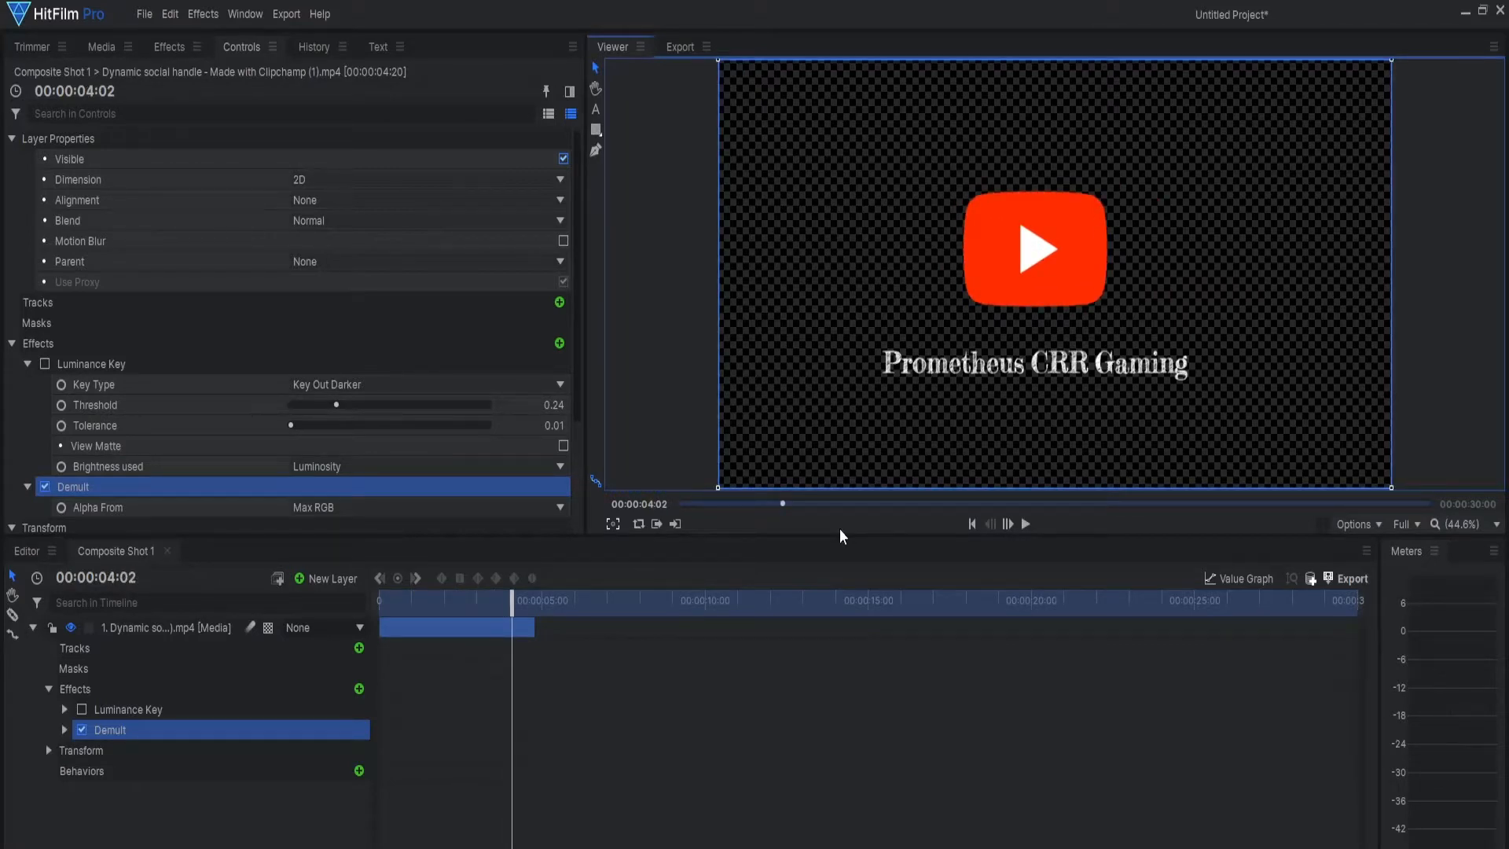
# Step: Set the default export preset to GoPro CineForm RGB 12-bit with Alpha (MOV)
pyautogui.click(681, 47)
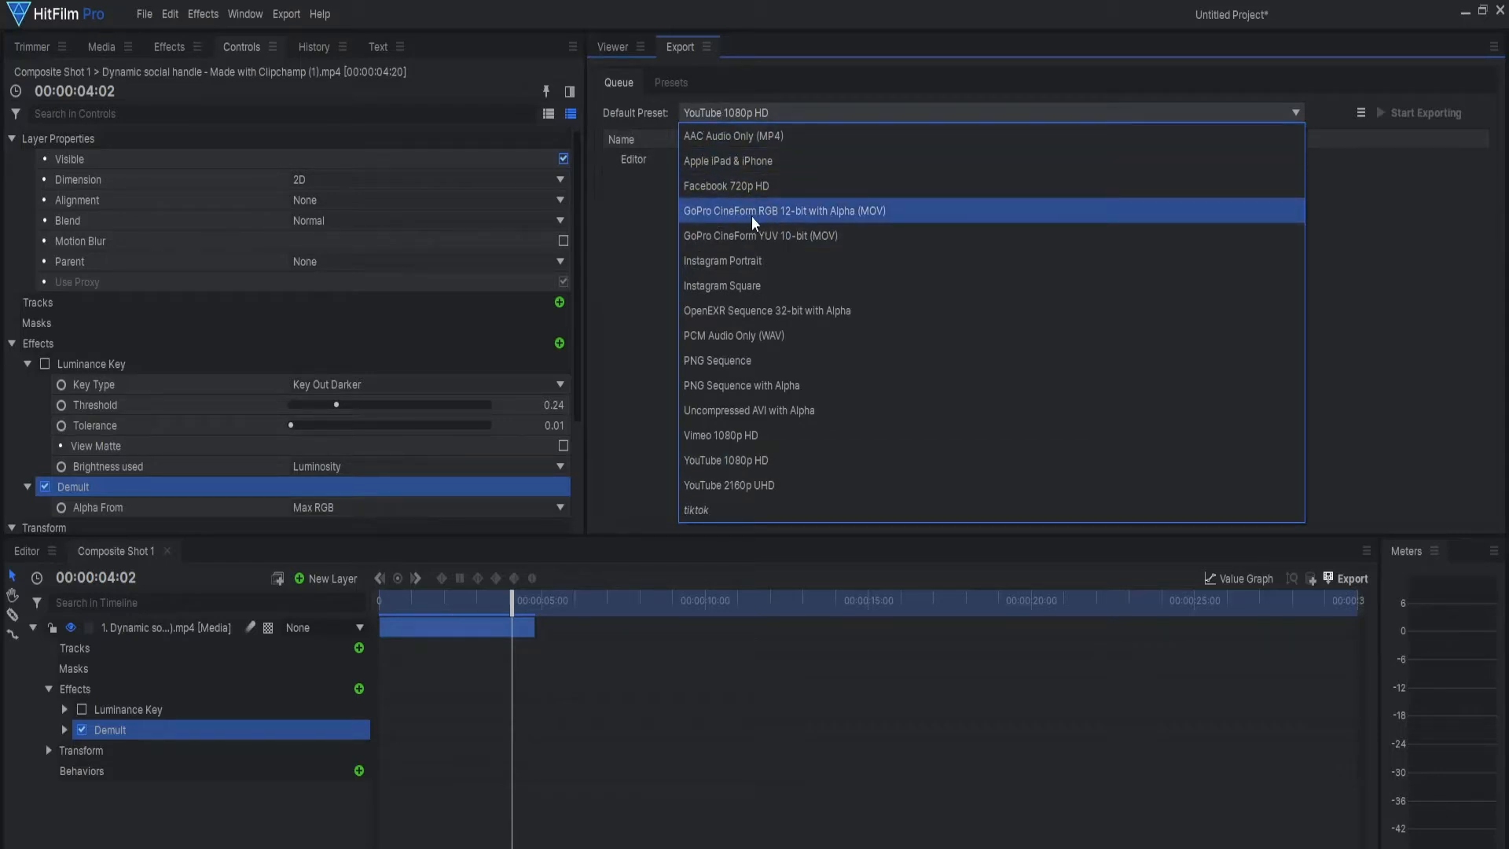
pyautogui.click(868, 216)
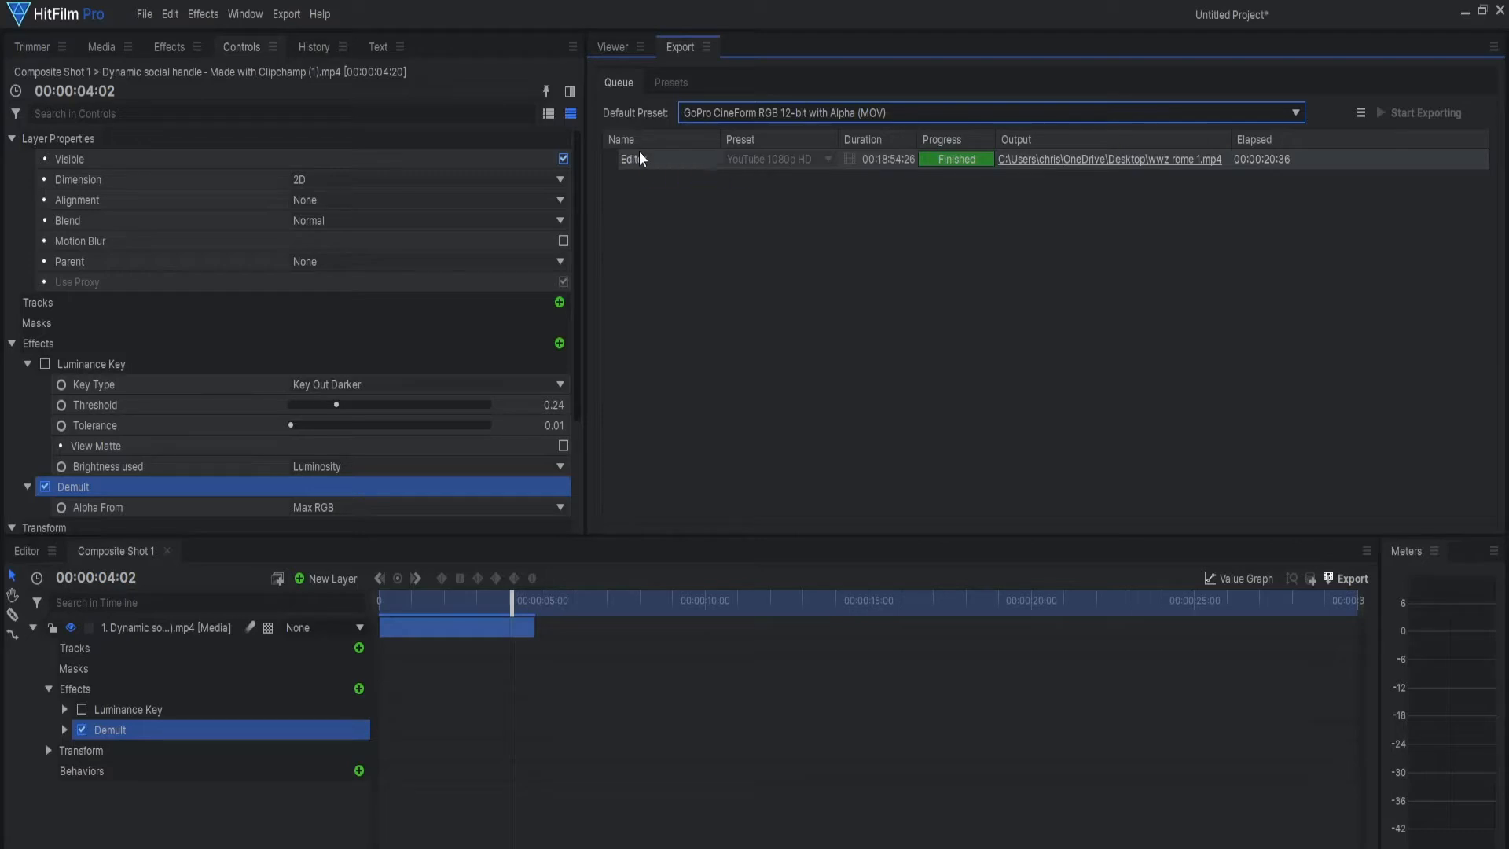
pyautogui.click(294, 25)
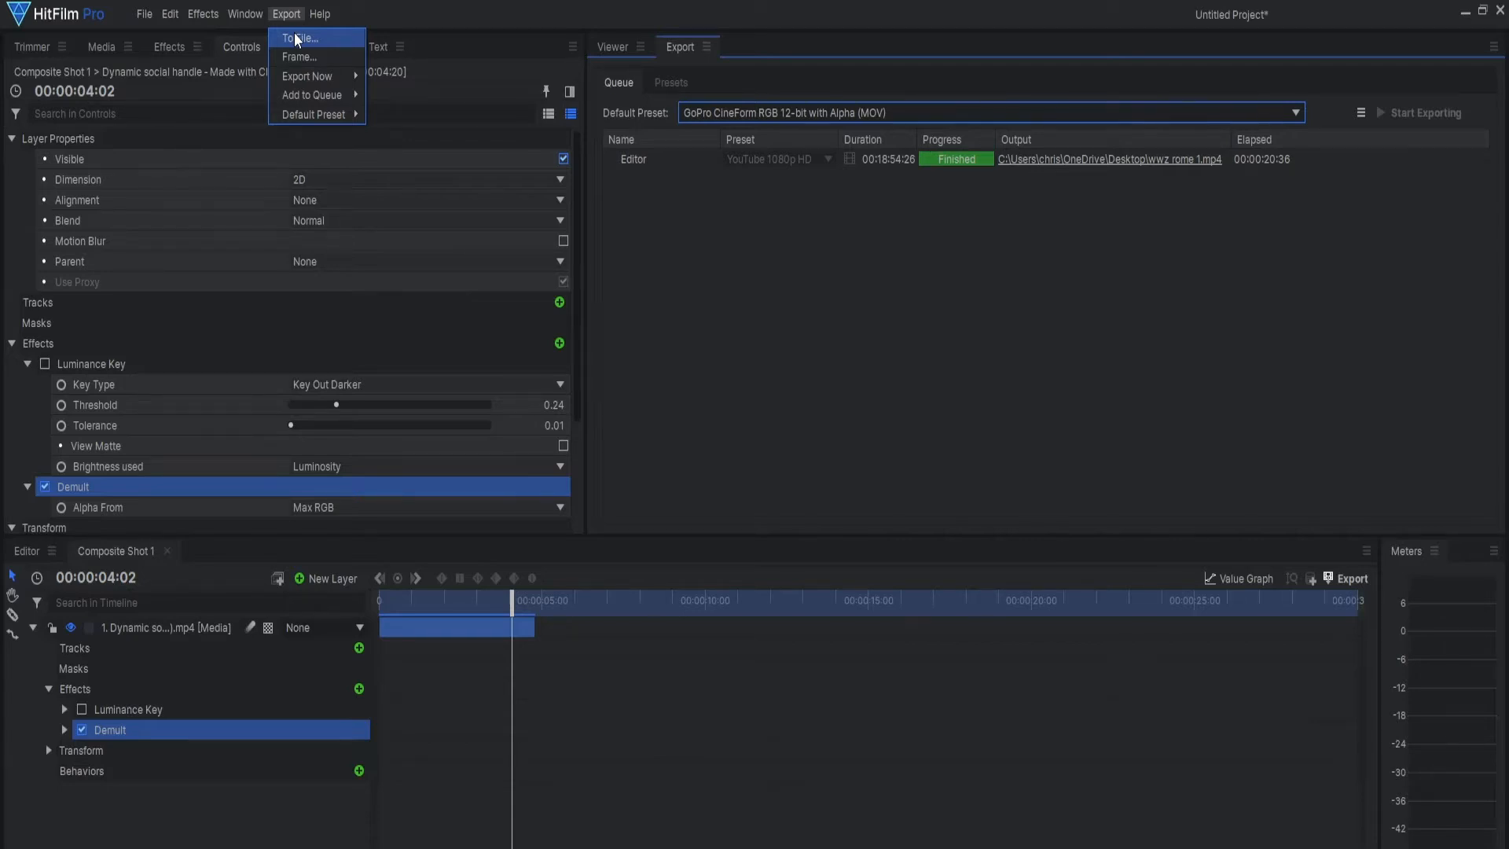
pyautogui.click(297, 39)
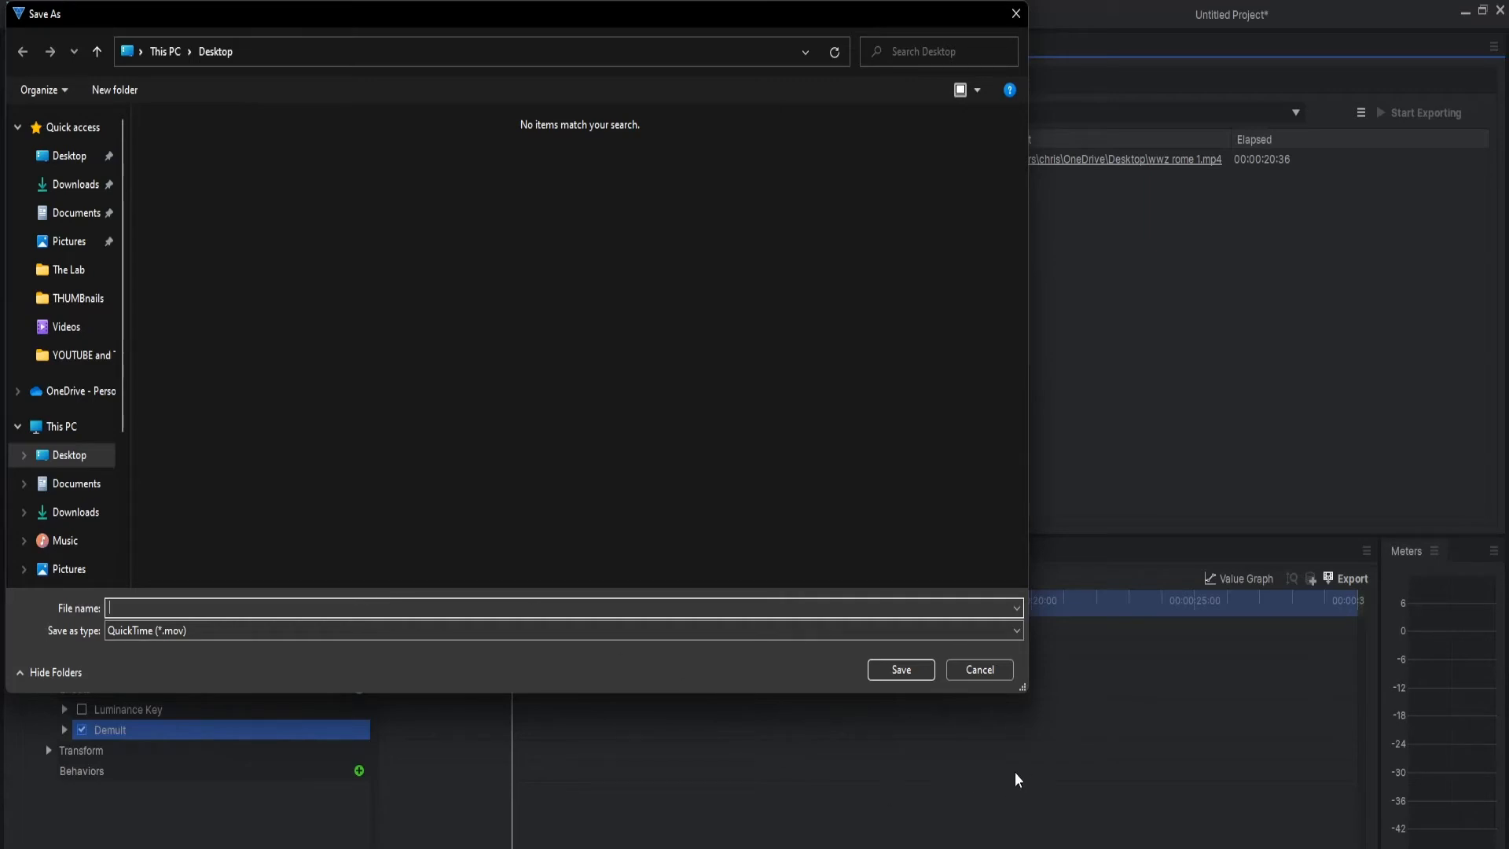
pyautogui.click(975, 672)
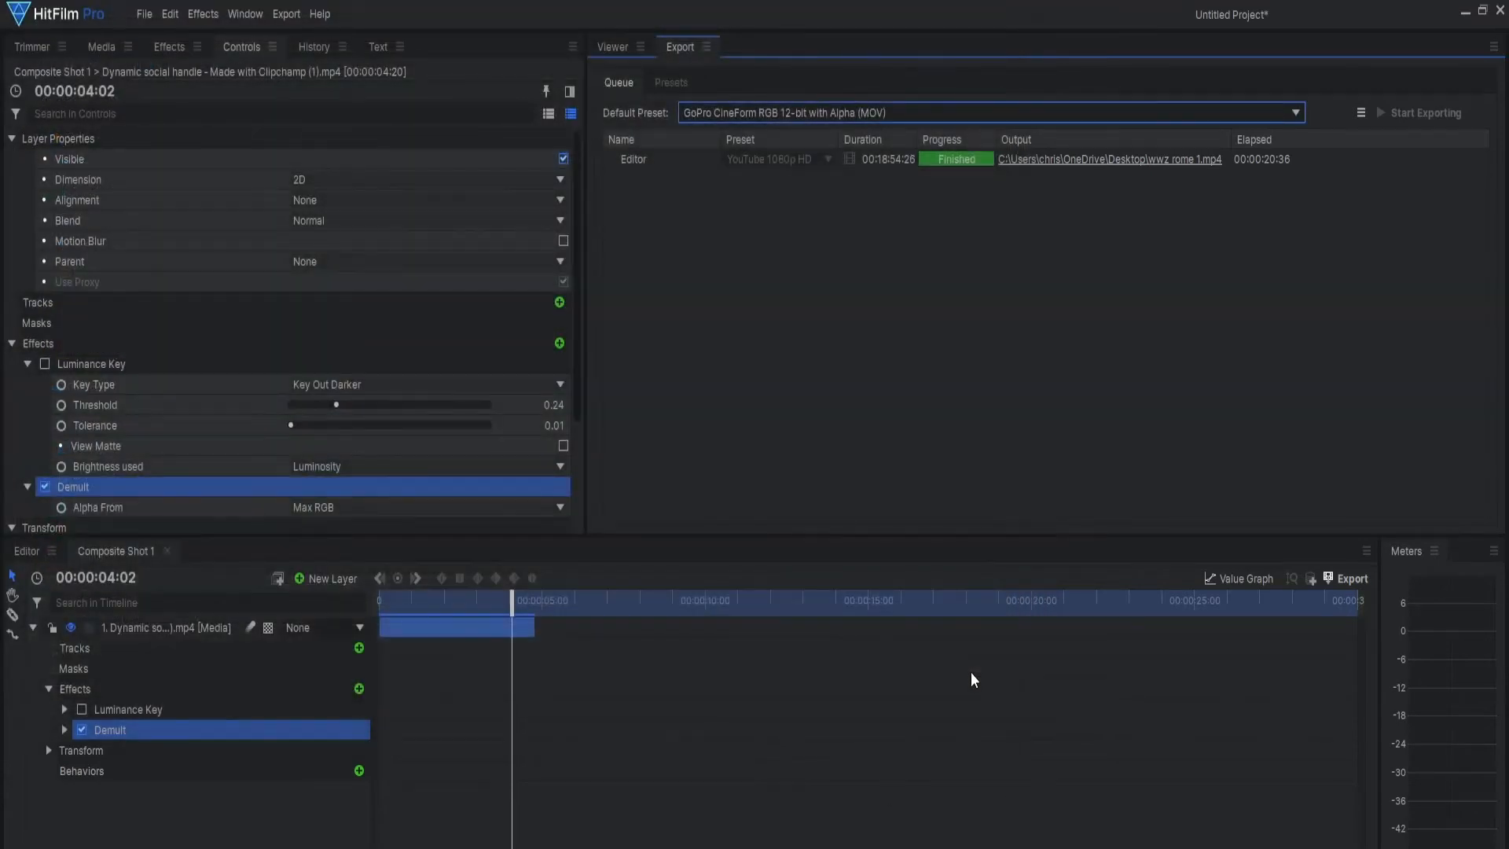